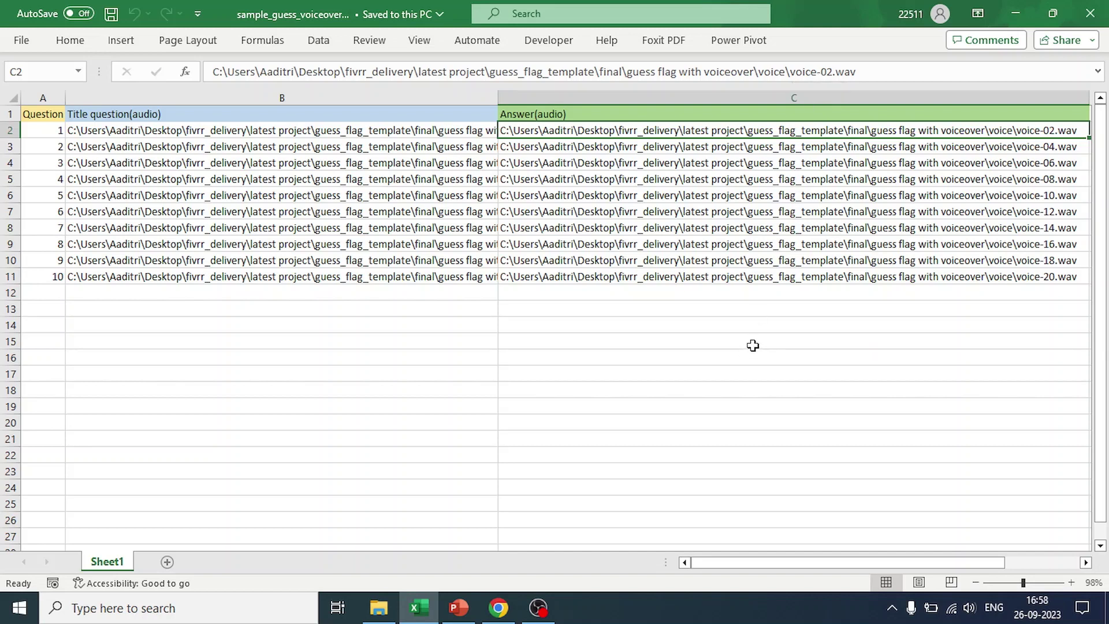
# Step: Examine the audio file paths in the question and answer columns for questions 2, 5 and 10
pyautogui.click(338, 148)
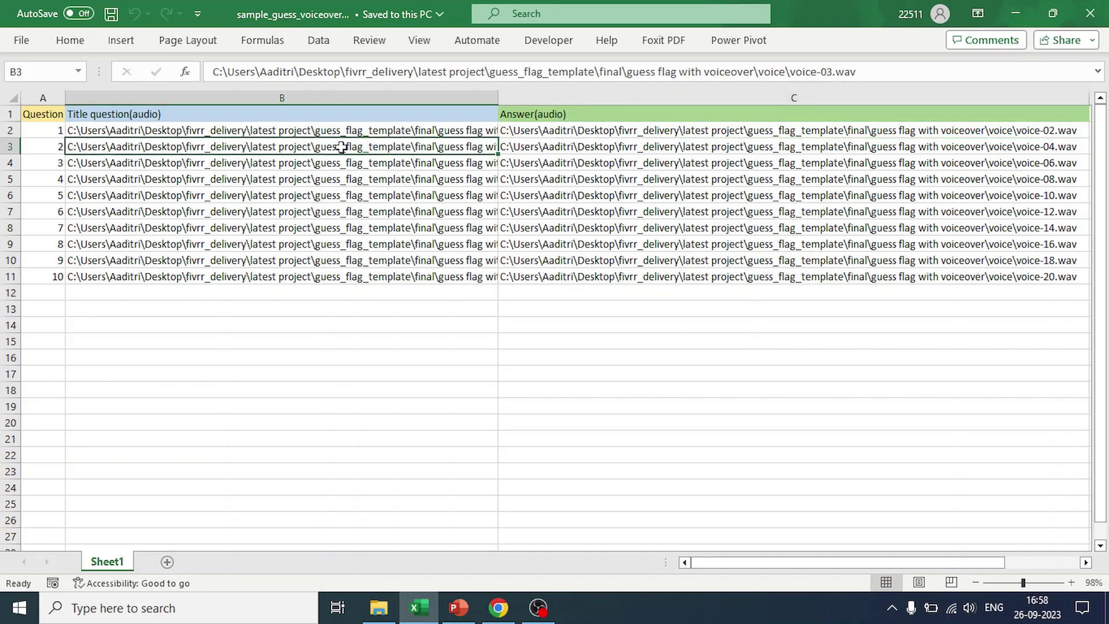
pyautogui.click(635, 146)
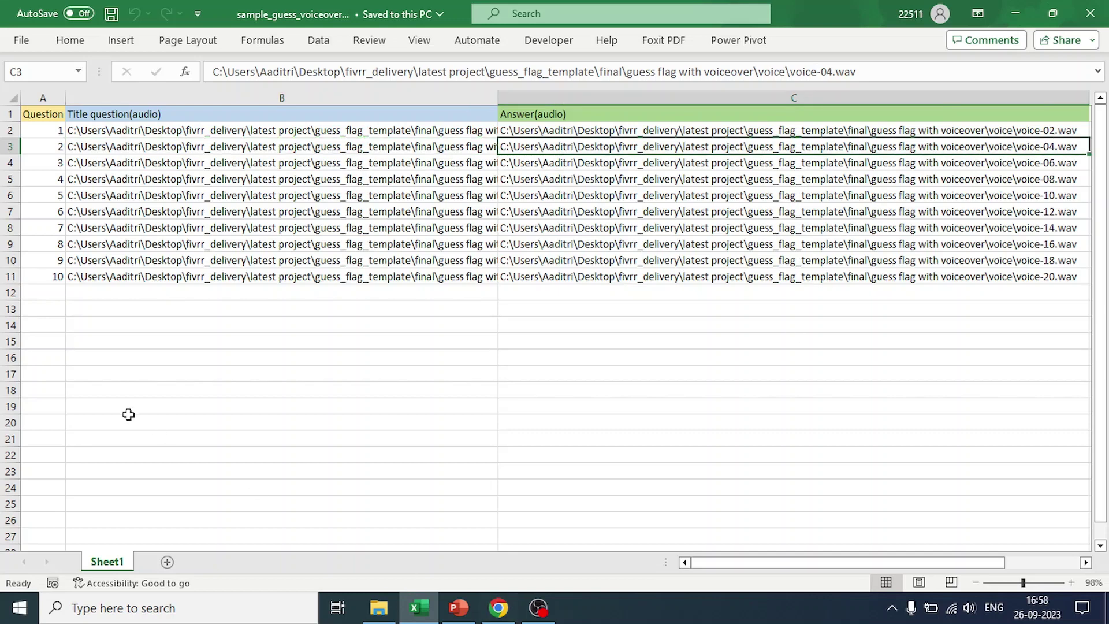
pyautogui.click(232, 277)
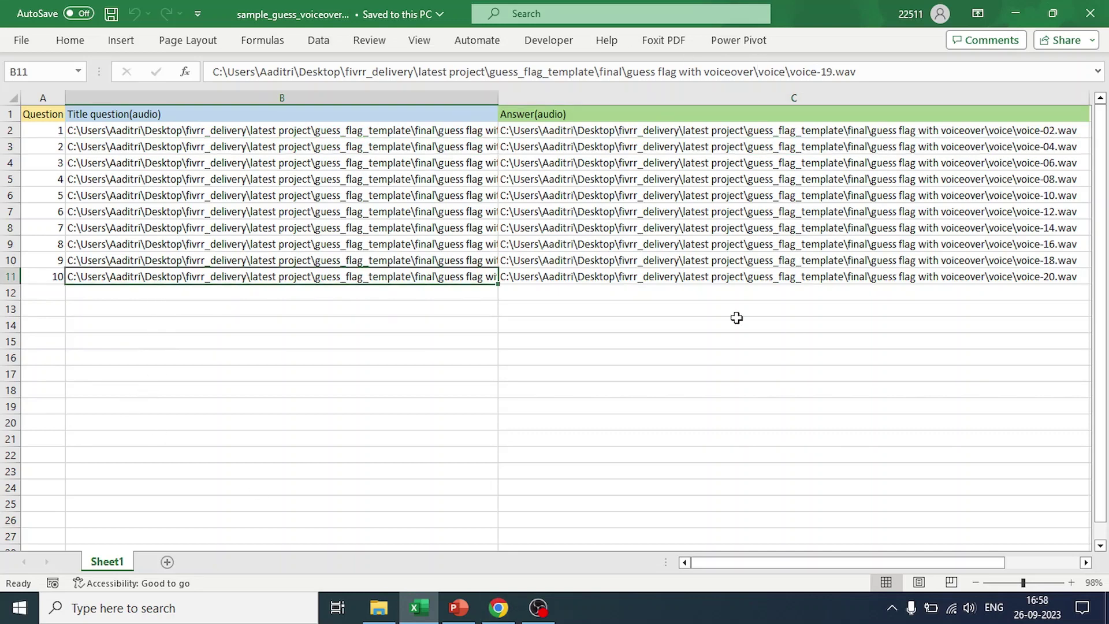
pyautogui.click(709, 279)
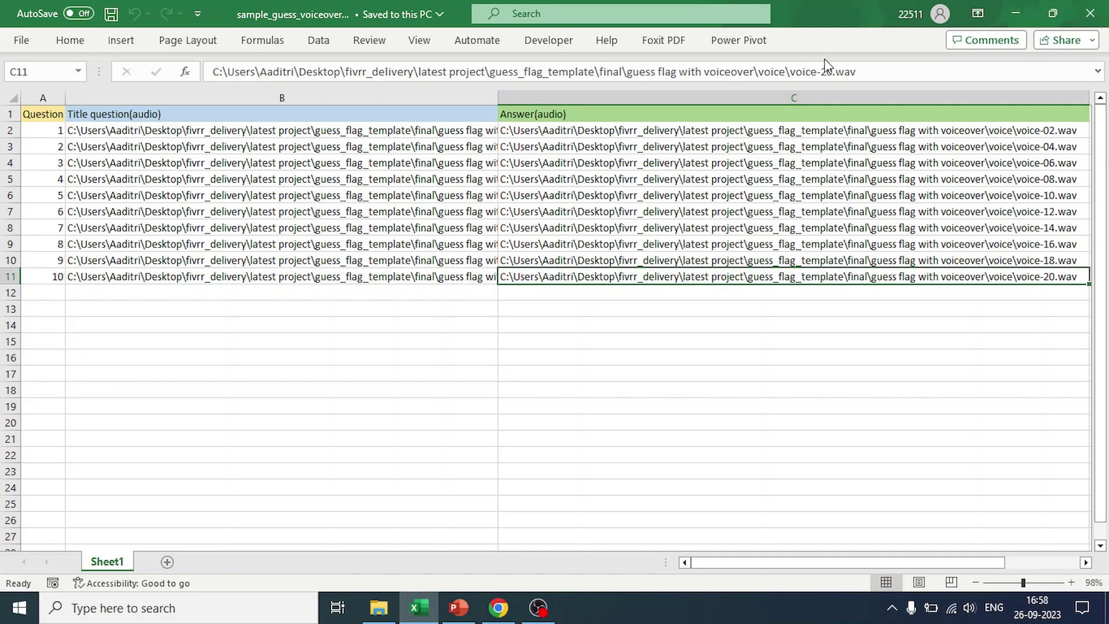
pyautogui.click(85, 195)
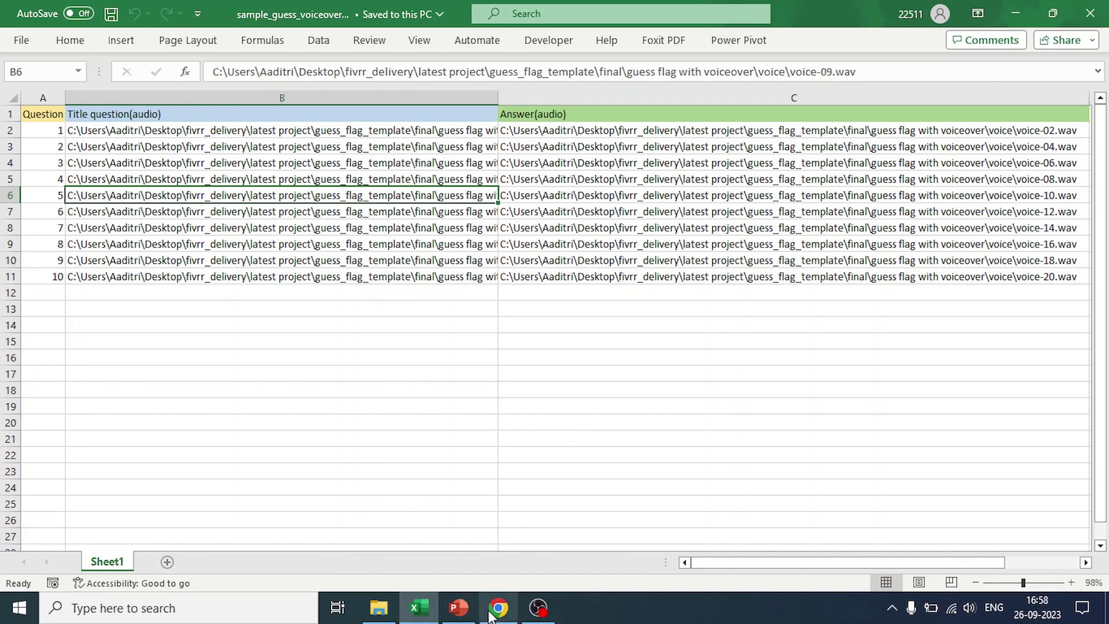
# Step: Switch to File Explorer, open intro script.txt and copy all the lines from "Can you Guess The Flag" to the final "Its Denmark."
pyautogui.moveTo(497, 617)
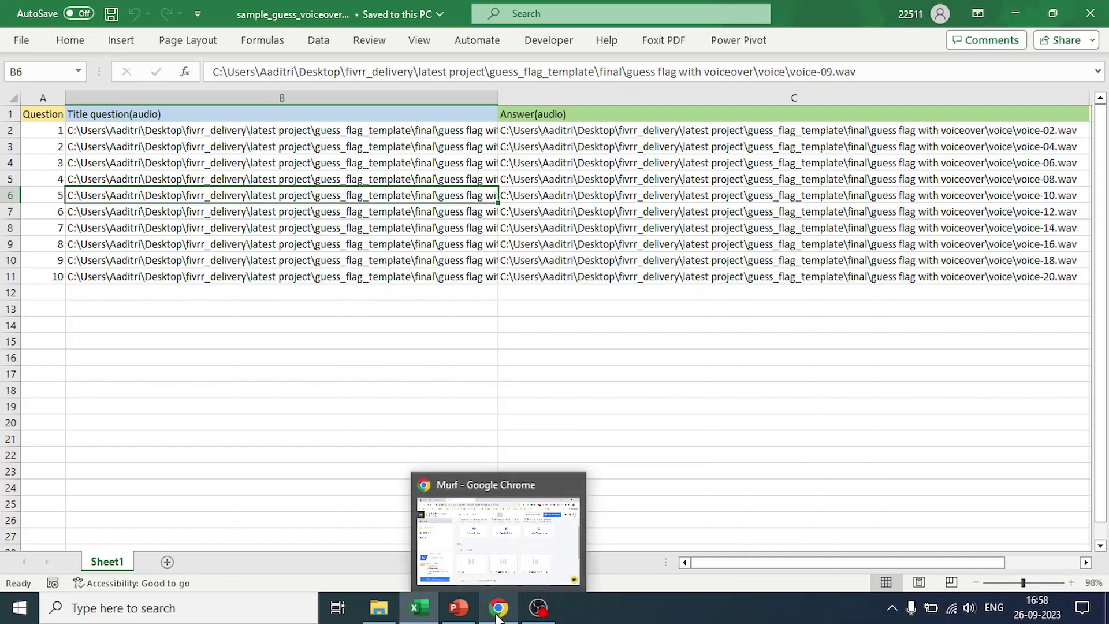
pyautogui.moveTo(378, 613)
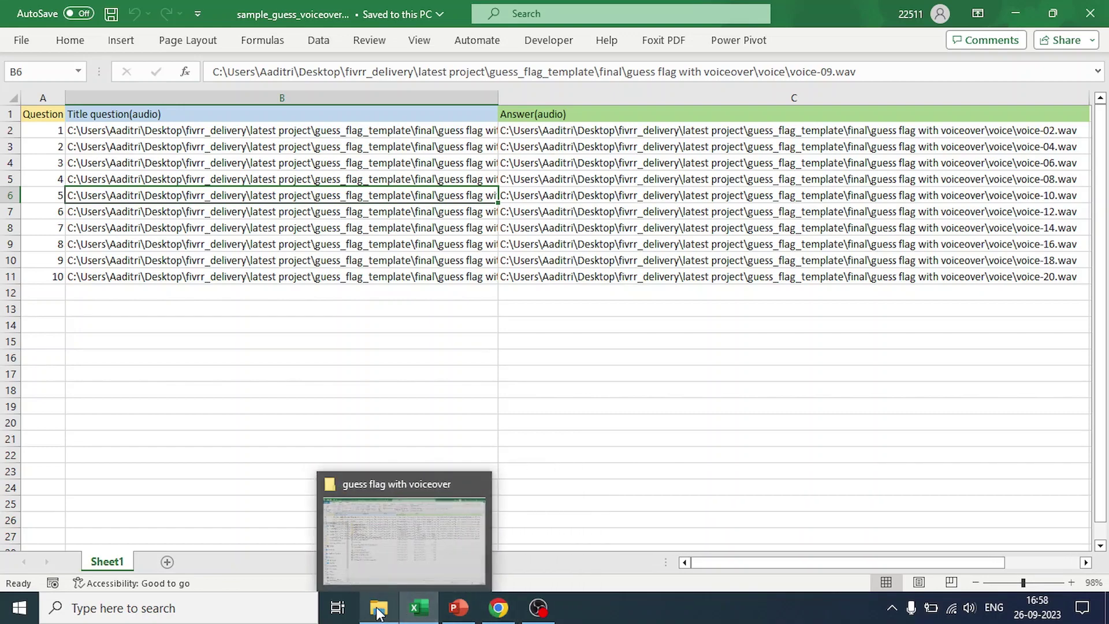
pyautogui.click(377, 569)
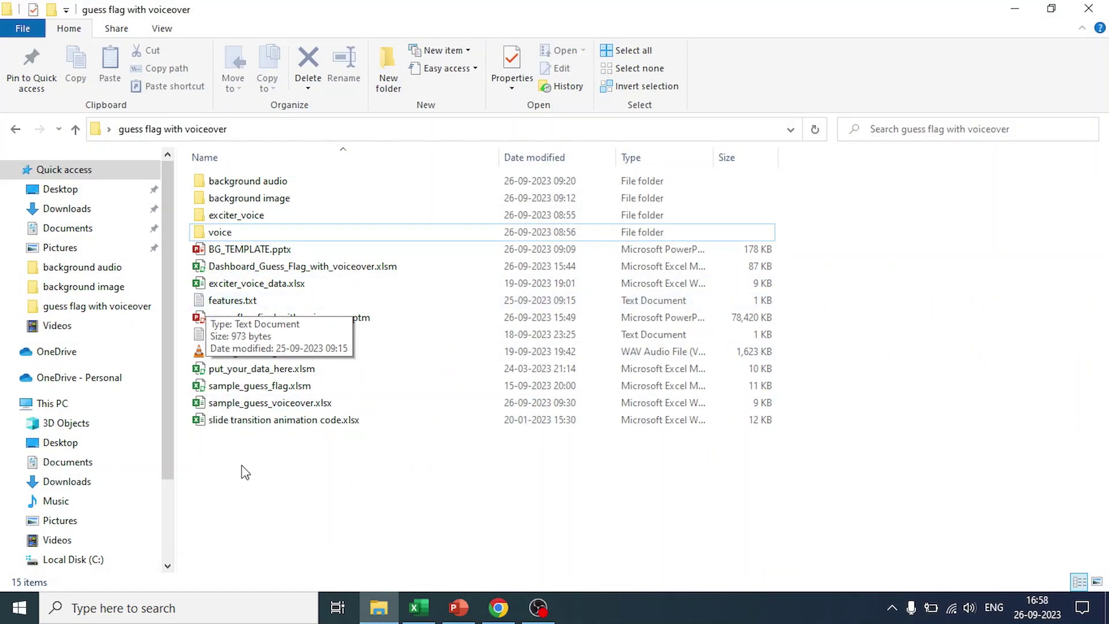
pyautogui.doubleClick(223, 335)
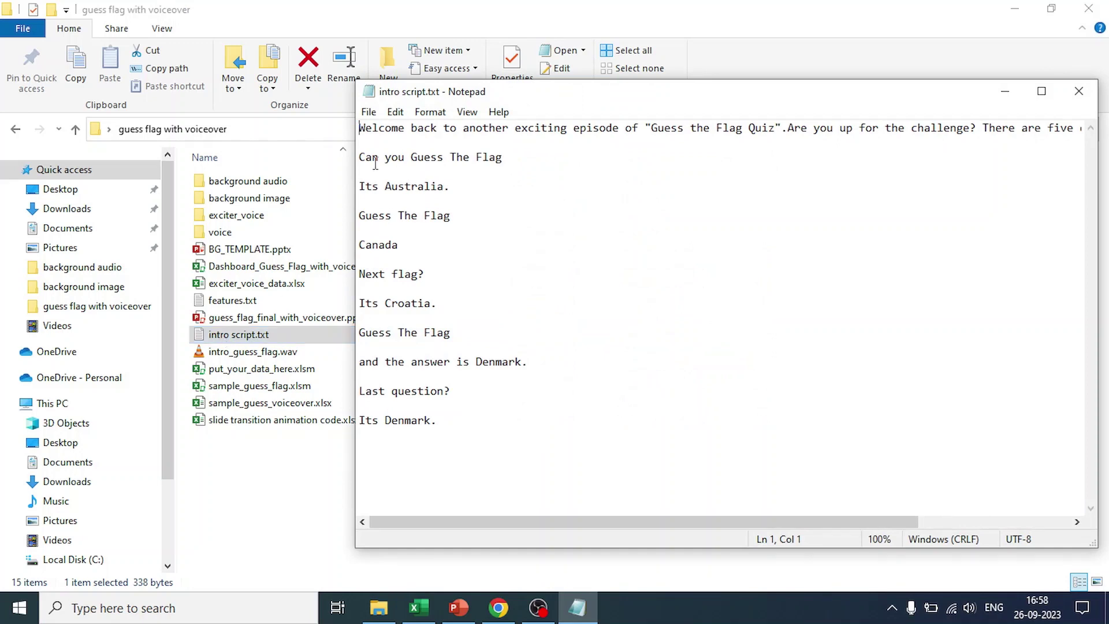
pyautogui.moveTo(360, 157); pyautogui.dragTo(519, 439)
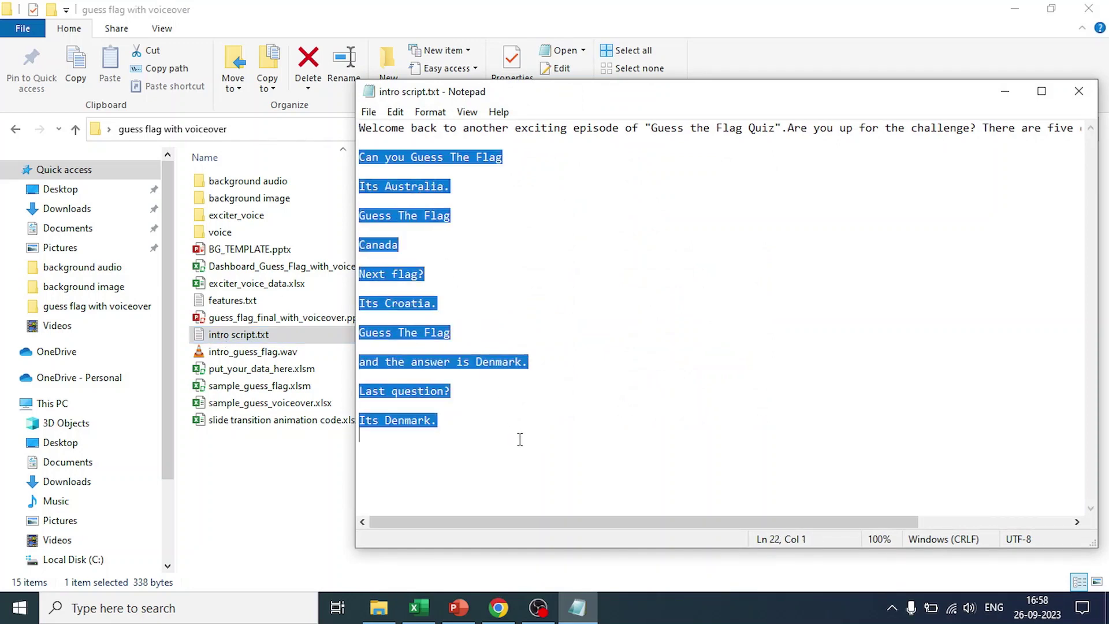
pyautogui.click(1005, 92)
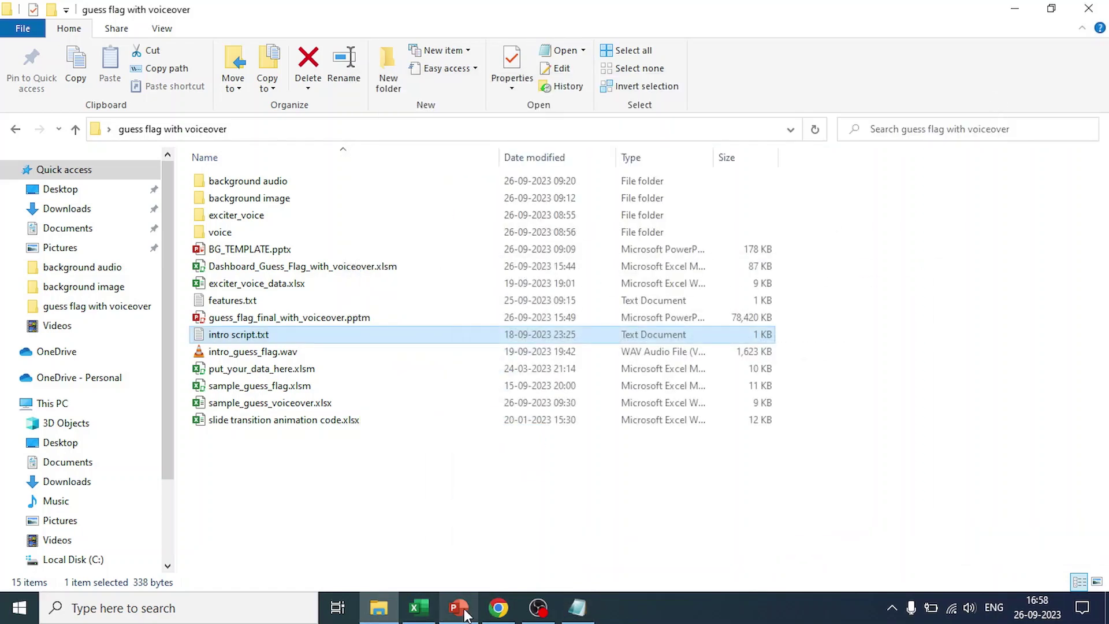
# Step: Switch to Chrome and look at the Fliki files page and the Murf studio home page
pyautogui.click(498, 608)
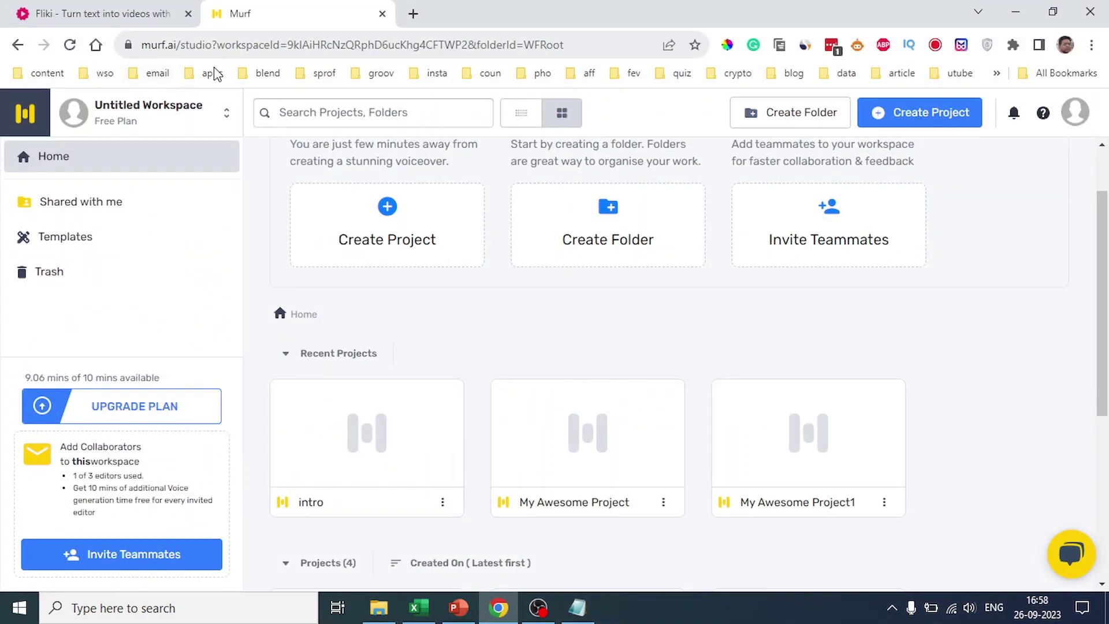
pyautogui.click(126, 18)
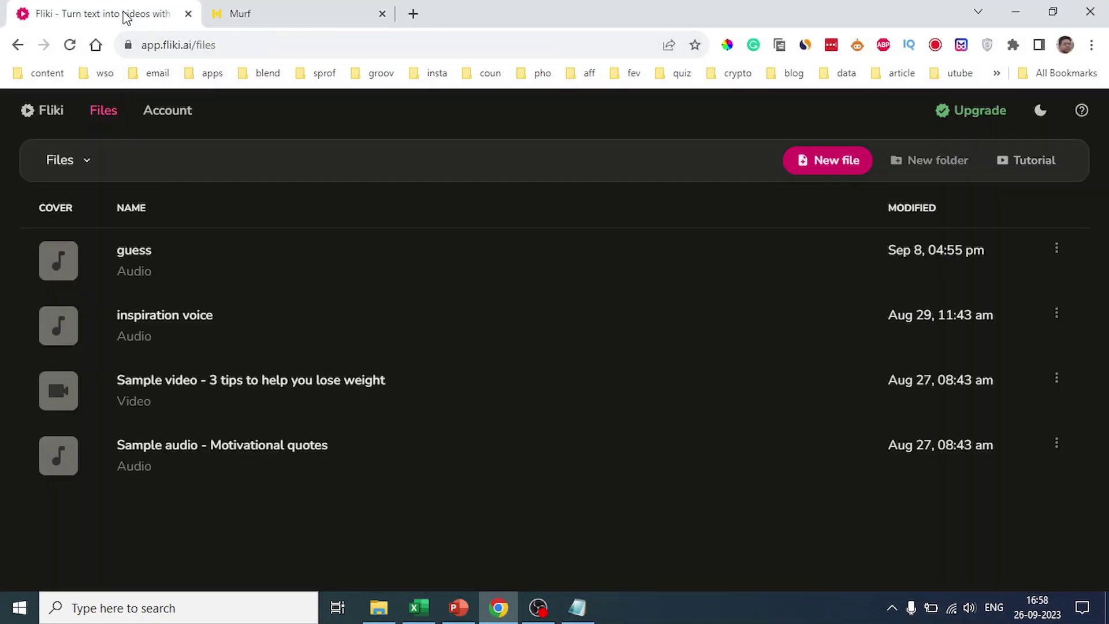
pyautogui.click(241, 18)
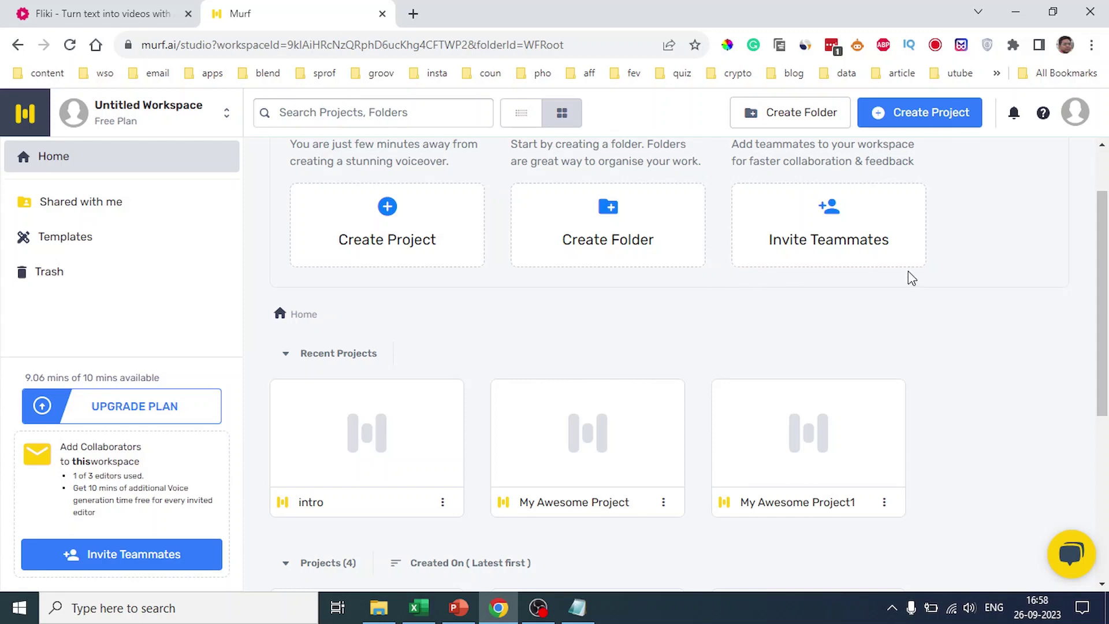
# Step: Create a Murf audio project titled "test" of the Audio Ad type
pyautogui.click(387, 213)
pyautogui.click(308, 210)
pyautogui.moveTo(309, 205); pyautogui.dragTo(177, 211)
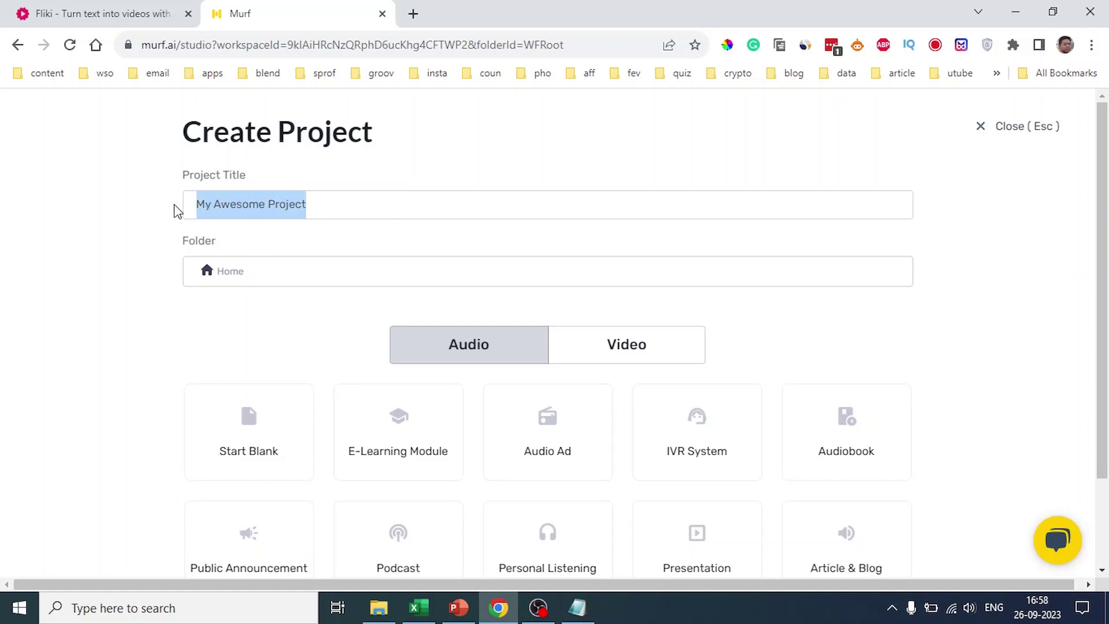
pyautogui.write('t')
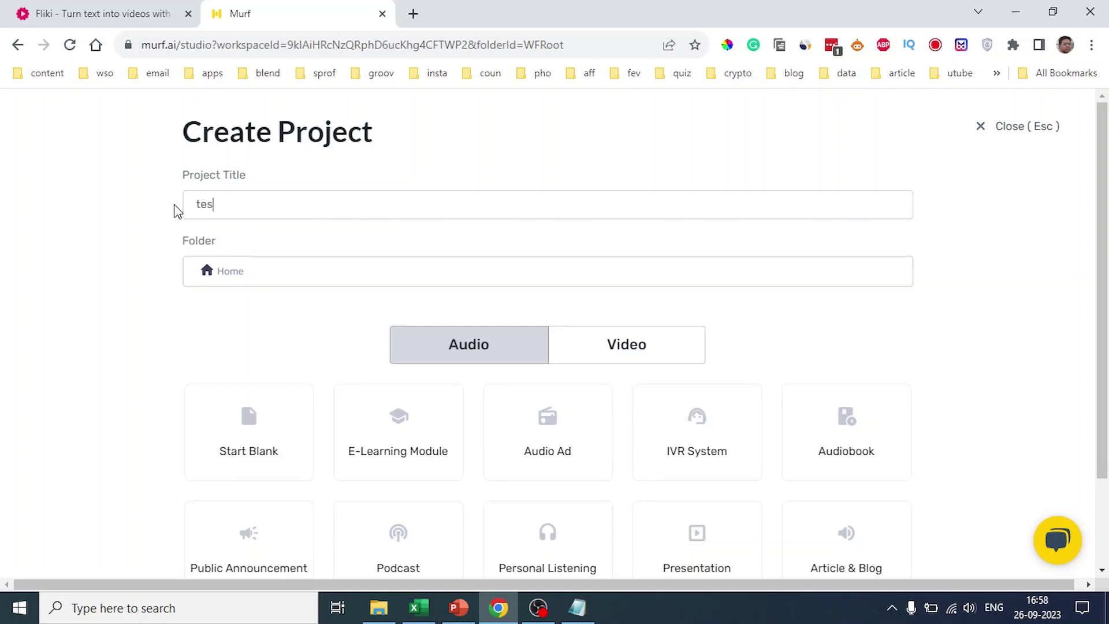
pyautogui.write('est')
pyautogui.scroll(-2, 871, 348)
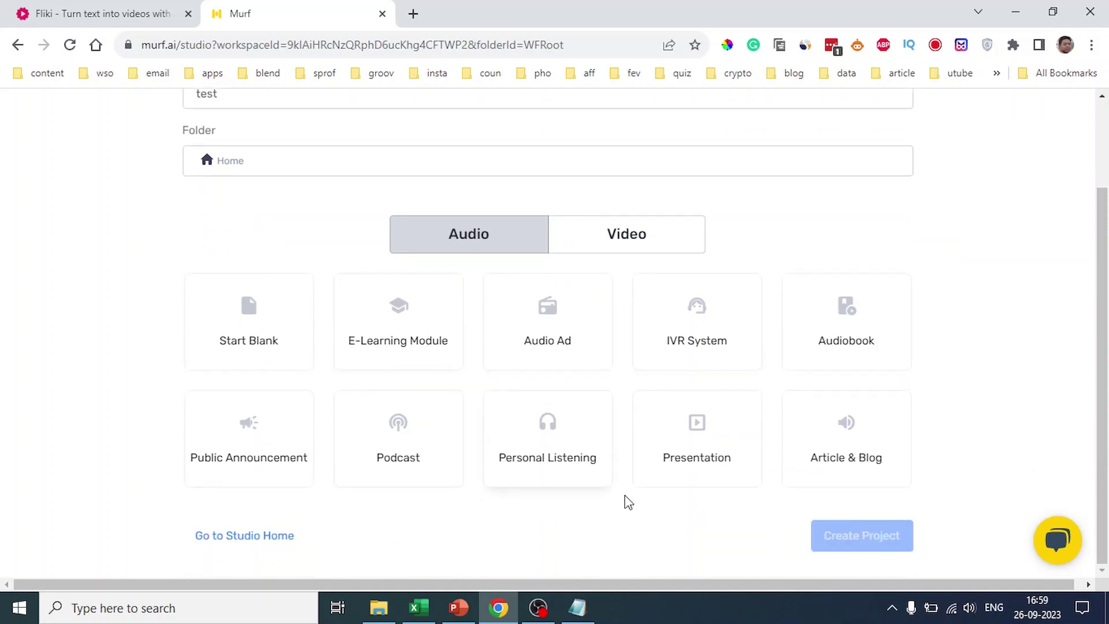
pyautogui.click(549, 319)
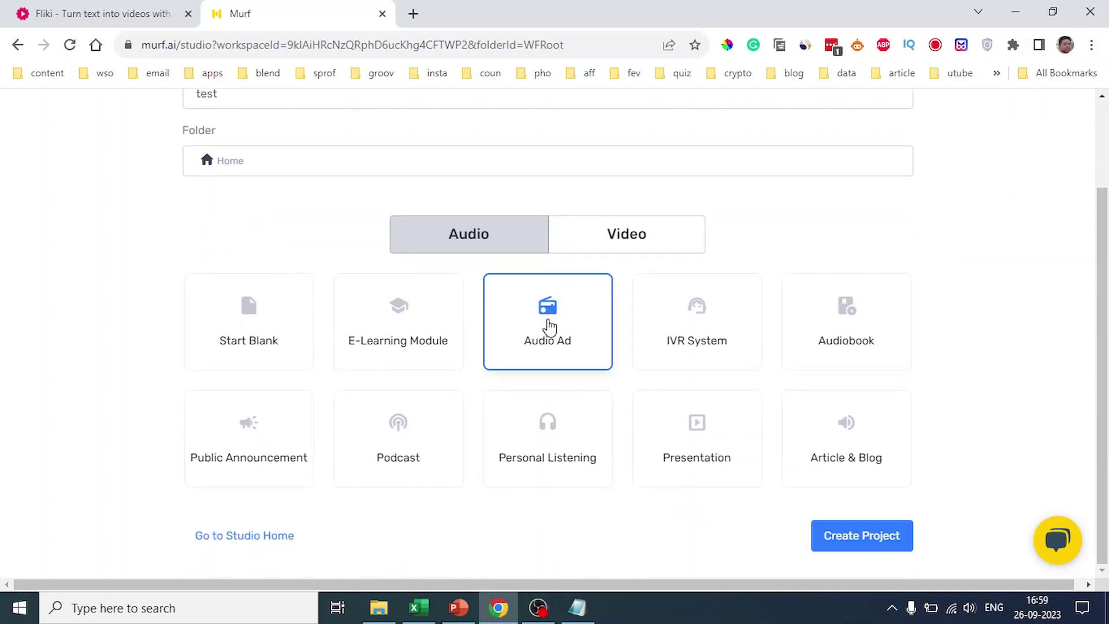
pyautogui.click(850, 538)
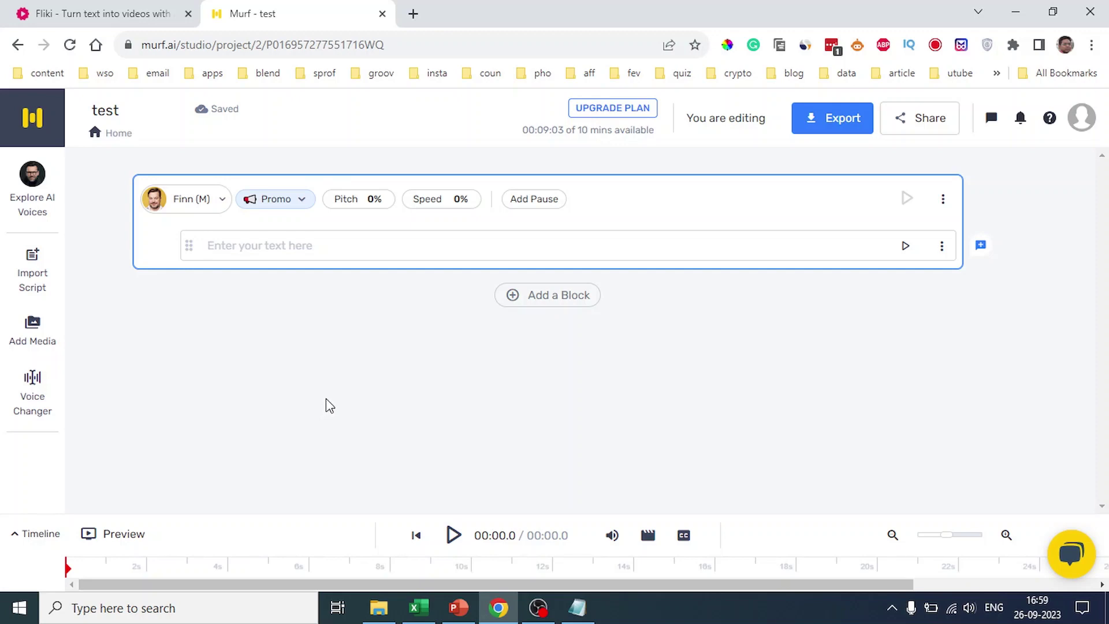
# Step: Paste the copied quiz script lines into the empty text block of the project
pyautogui.rightClick(213, 246)
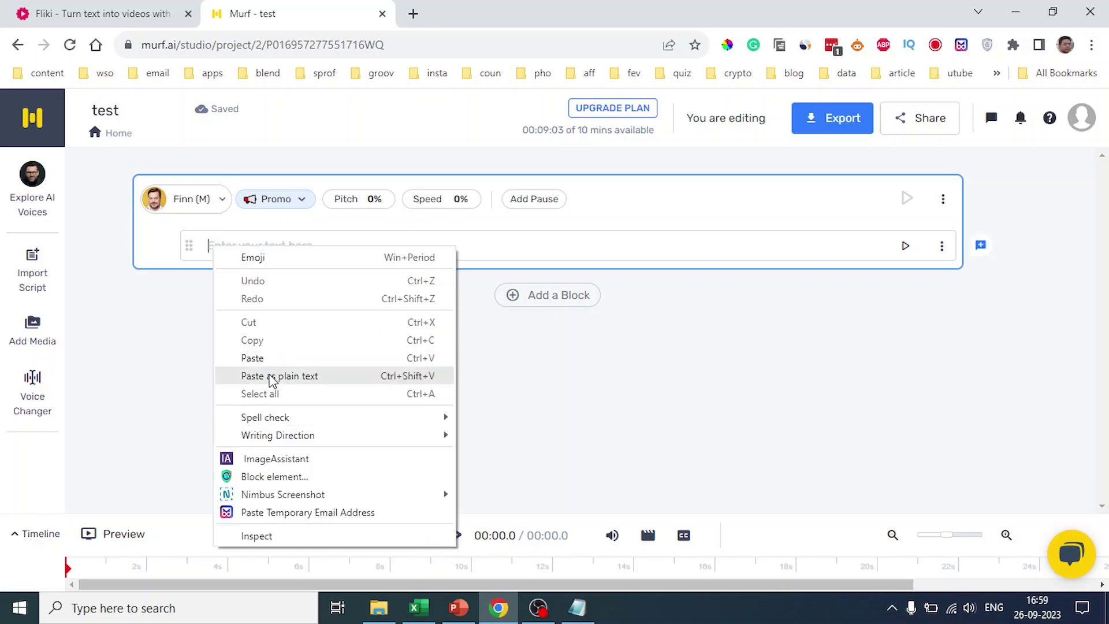
pyautogui.click(254, 360)
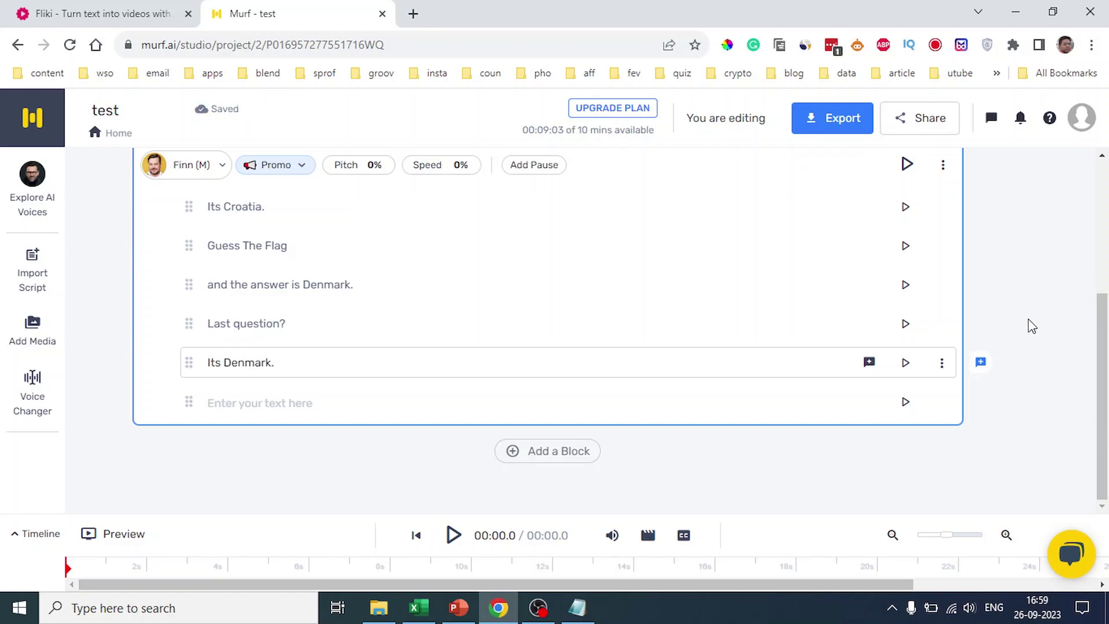
pyautogui.scroll(6, 698, 316)
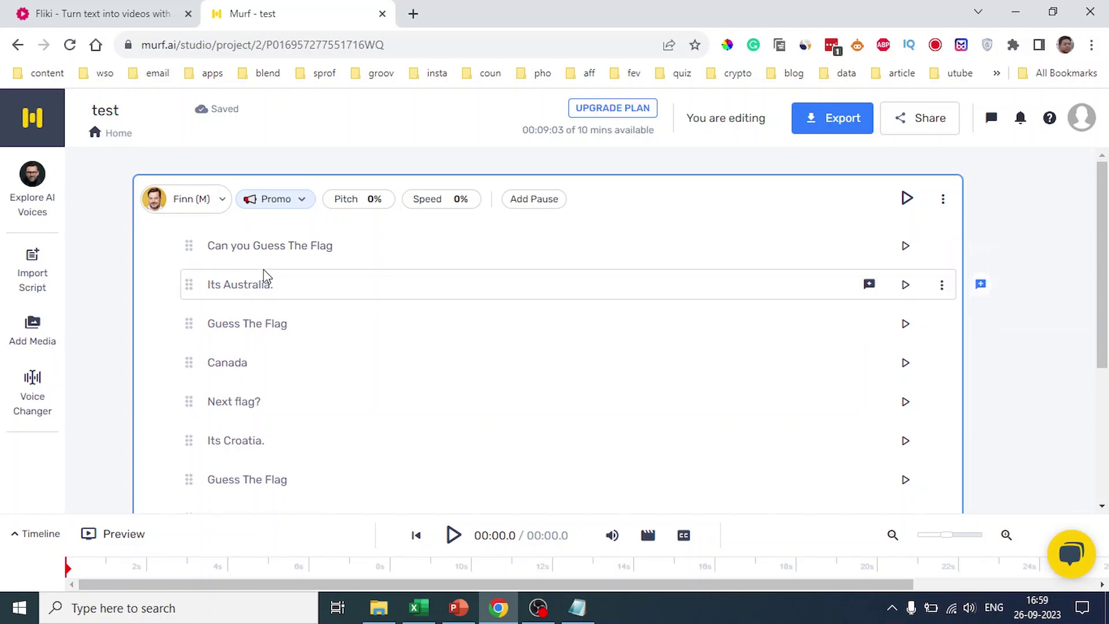
# Step: Split "Can you Guess The Flag", "Its Australia." and the following "Guess The Flag" into separate blocks
pyautogui.moveTo(200, 269)
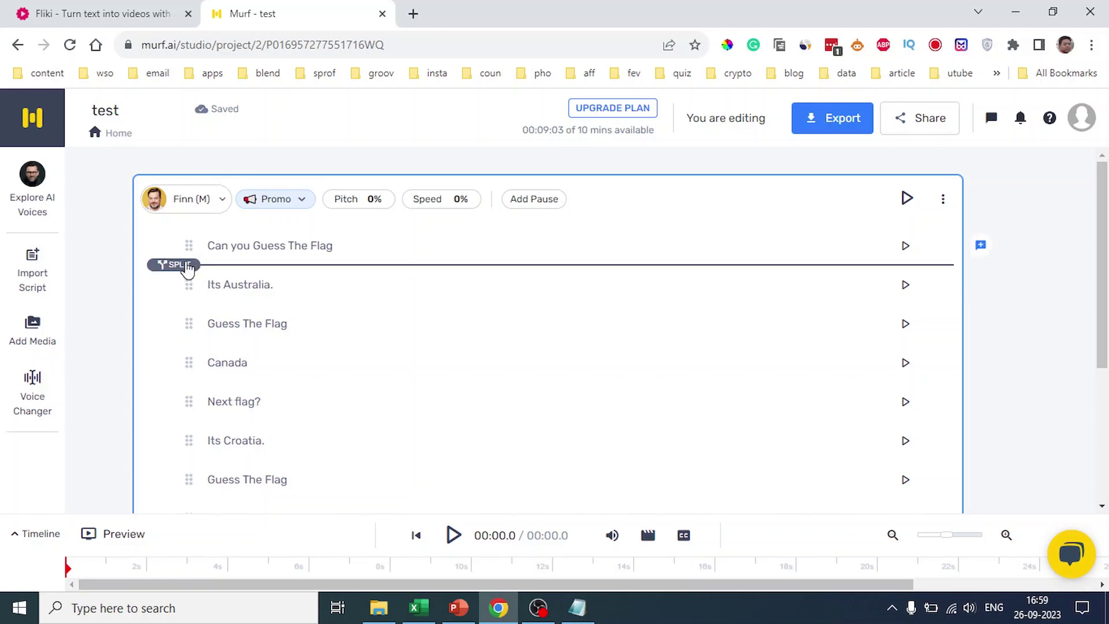
pyautogui.click(186, 269)
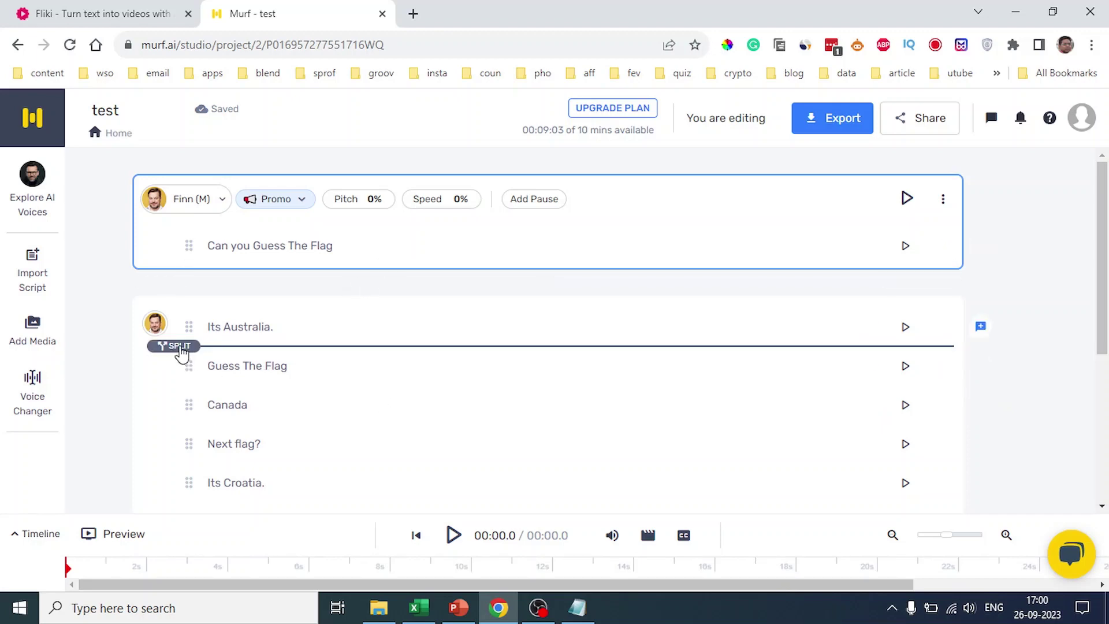
pyautogui.click(180, 349)
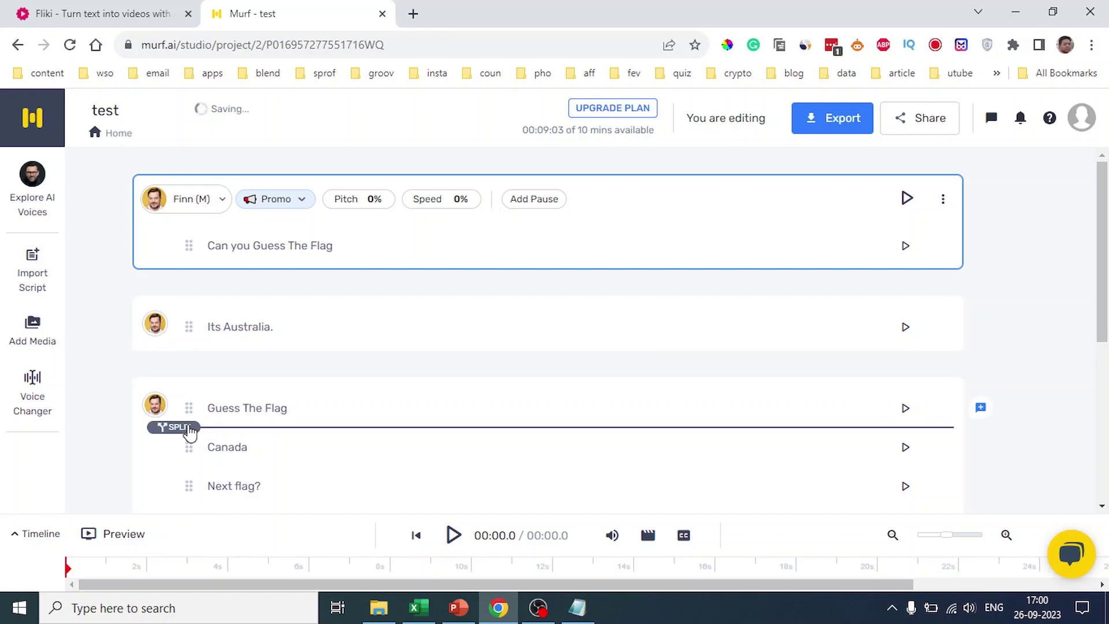
pyautogui.click(188, 426)
# Step: Split the remaining script lines from "Canada" through the final "Its Denmark." so that each line has its own block
pyautogui.scroll(-3, 193, 432)
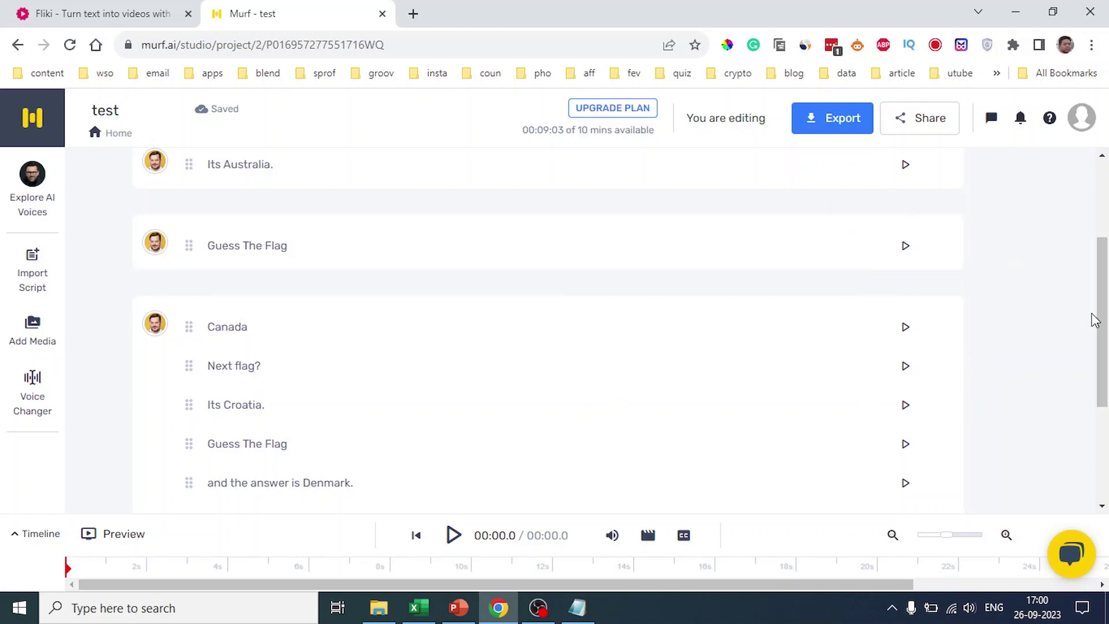
pyautogui.moveTo(1104, 319); pyautogui.dragTo(1104, 286)
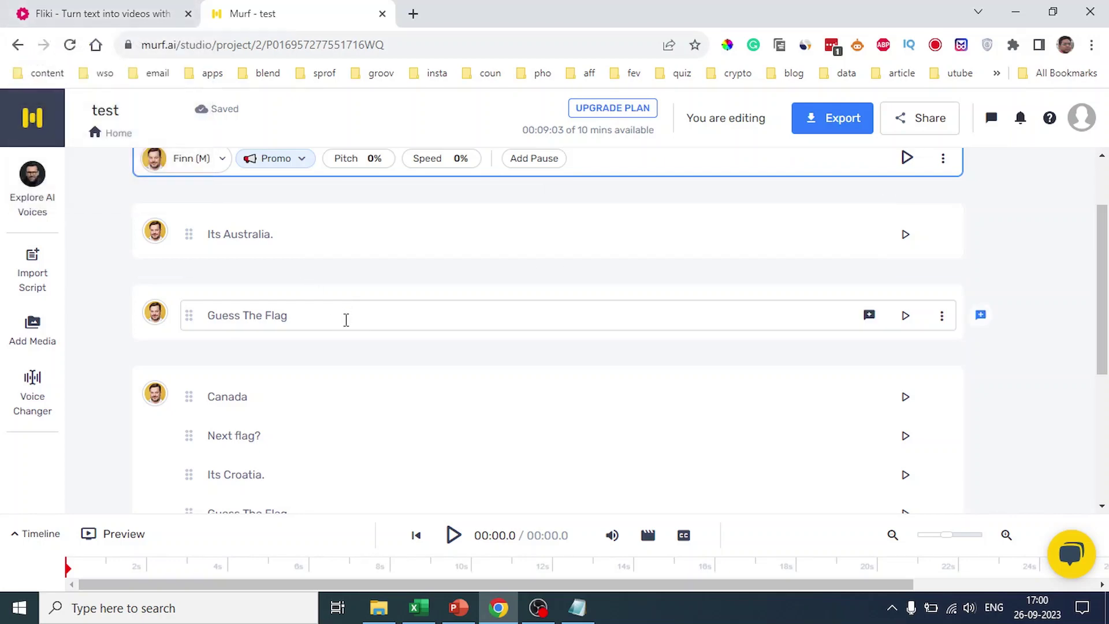
pyautogui.scroll(-2, 344, 317)
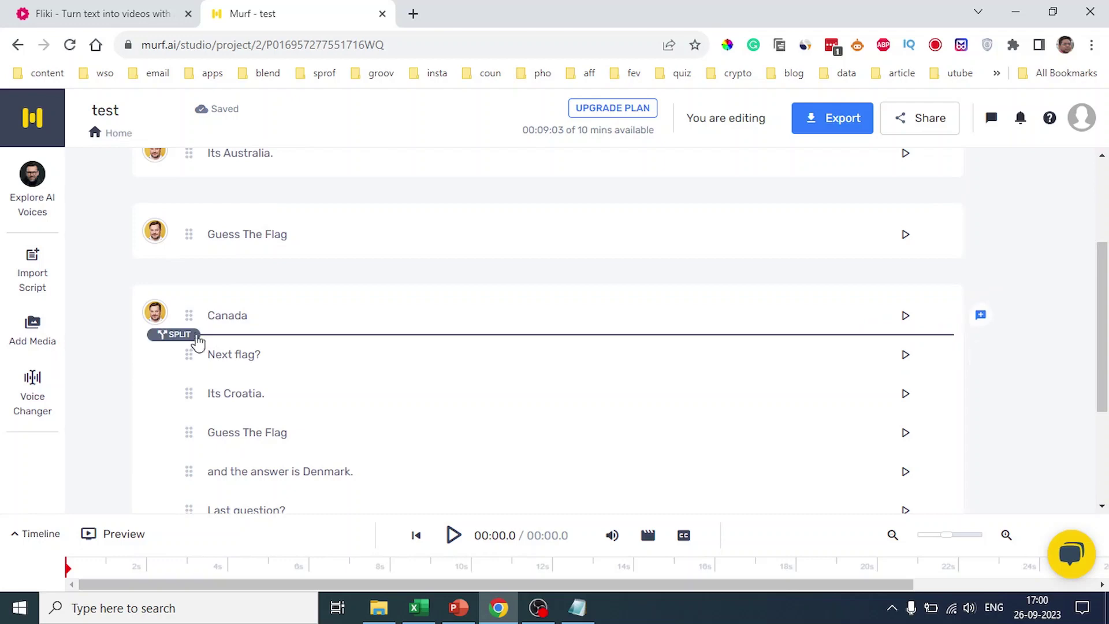
pyautogui.click(194, 338)
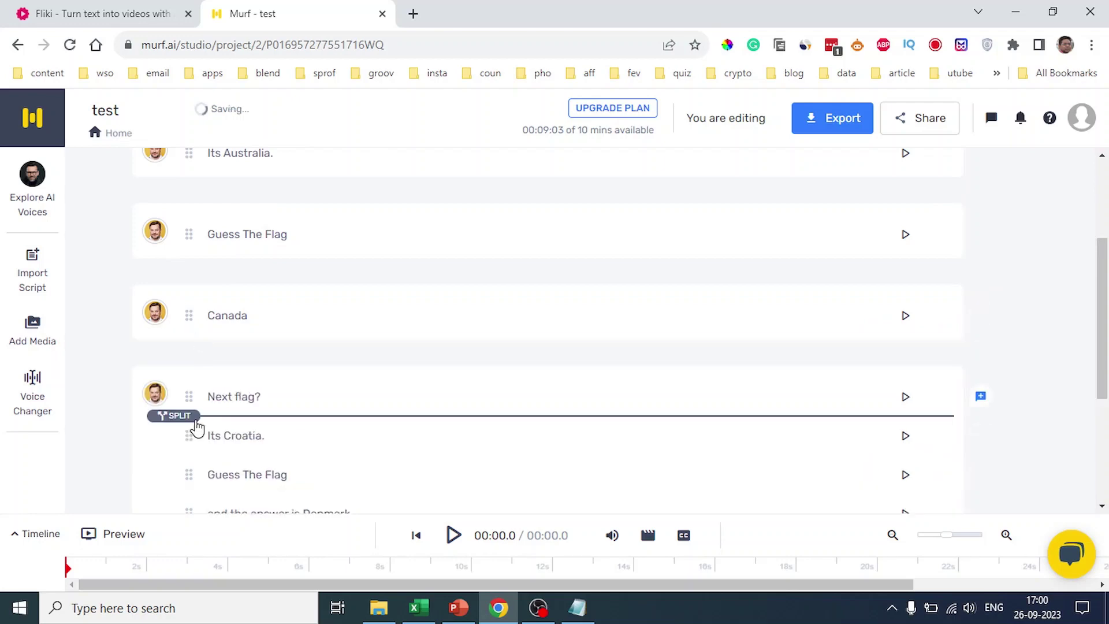
pyautogui.click(195, 422)
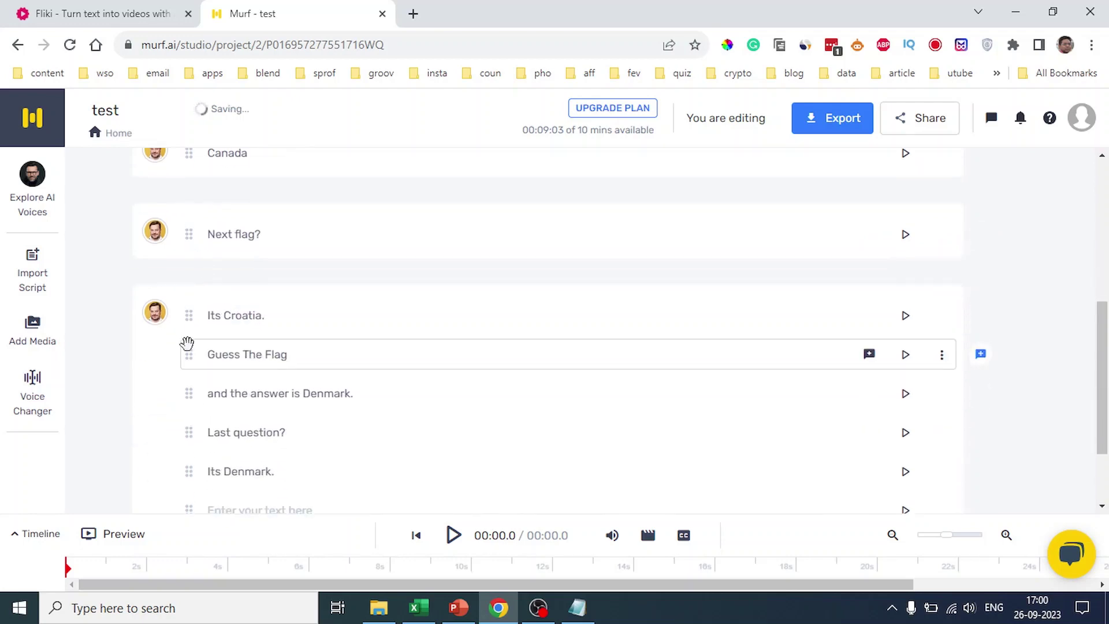
pyautogui.click(185, 333)
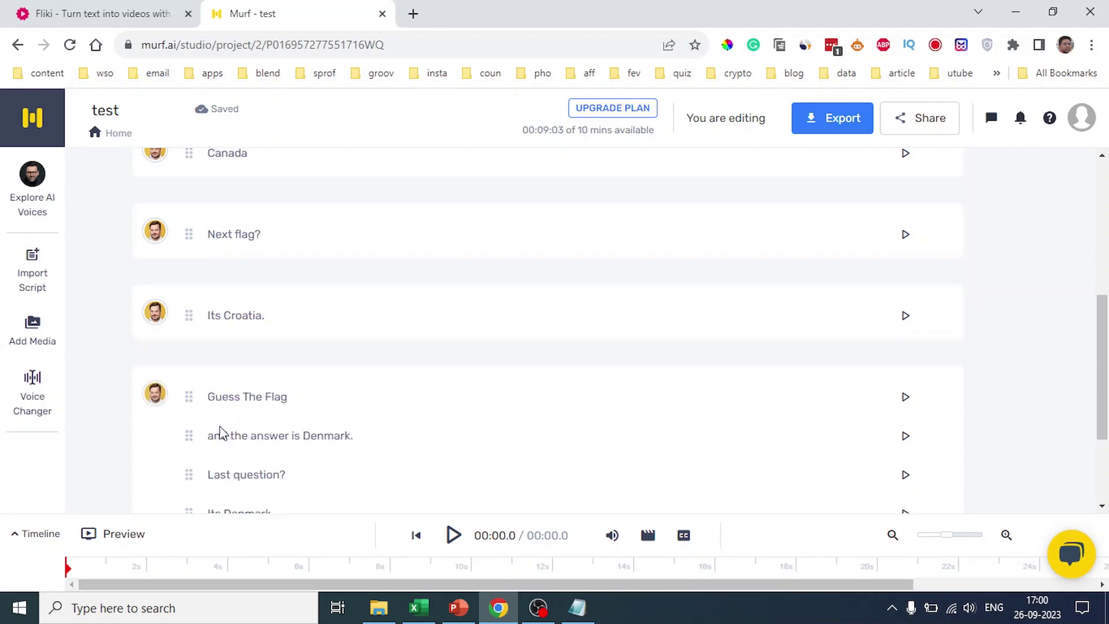
pyautogui.click(184, 417)
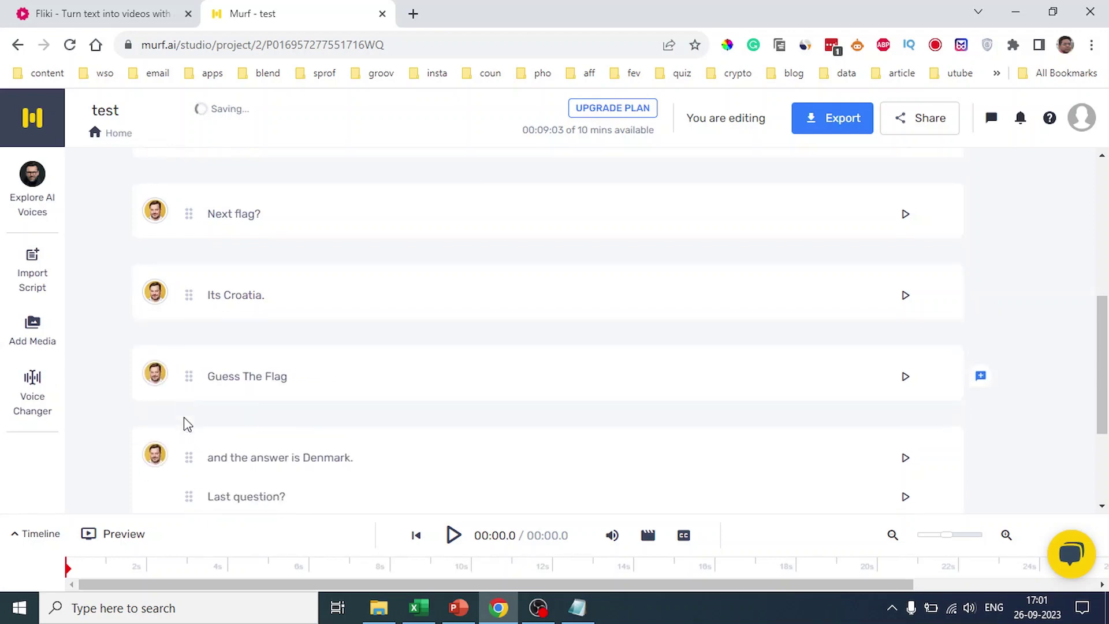
pyautogui.click(186, 340)
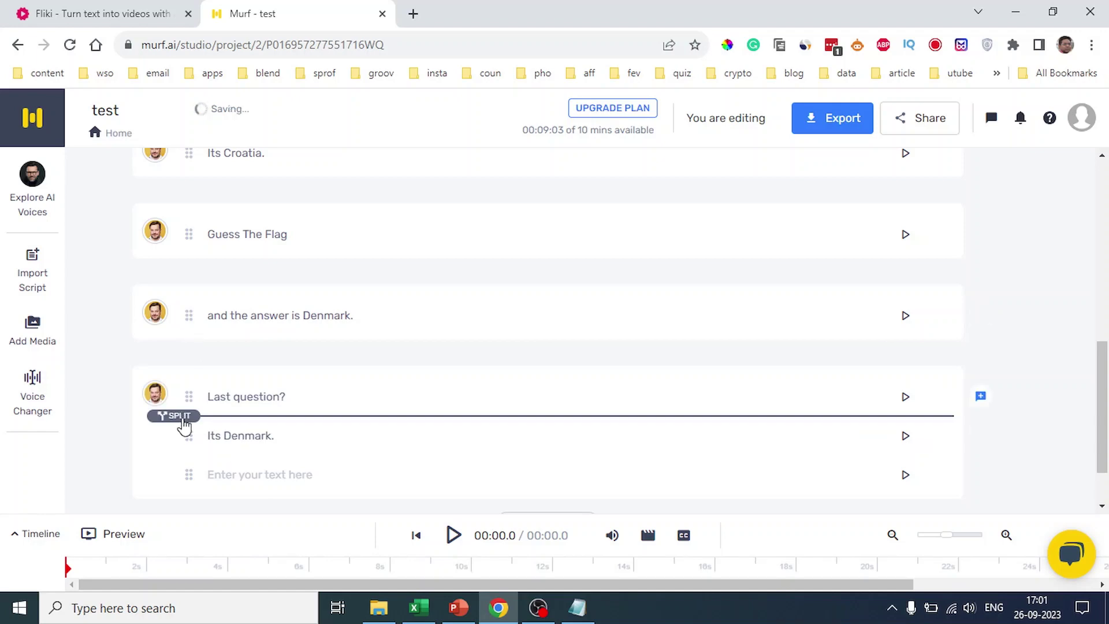
pyautogui.click(183, 419)
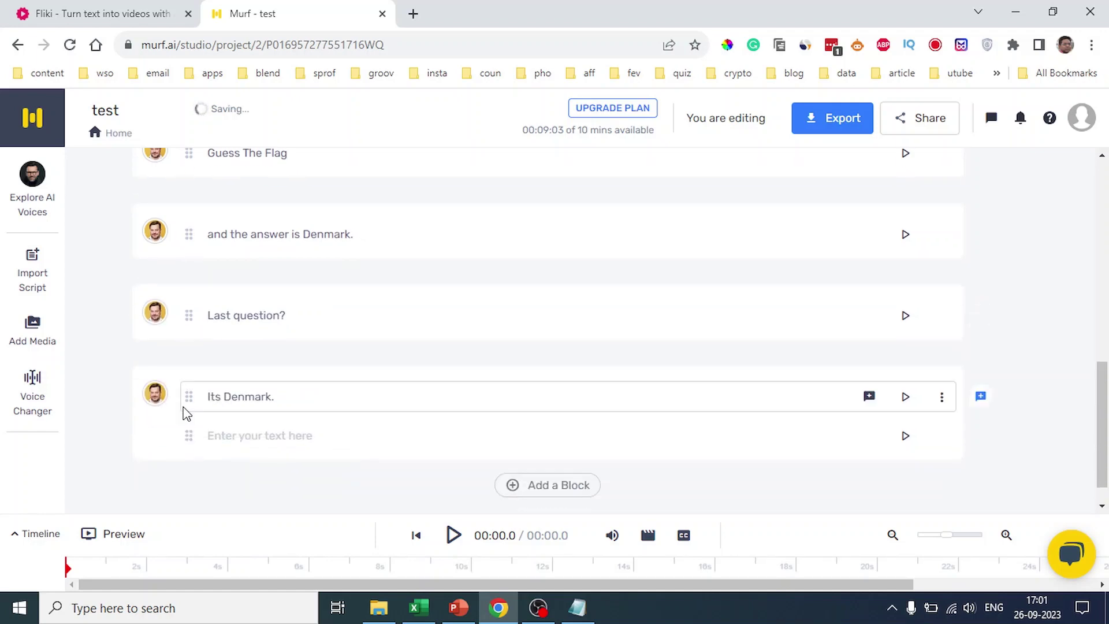
pyautogui.click(182, 420)
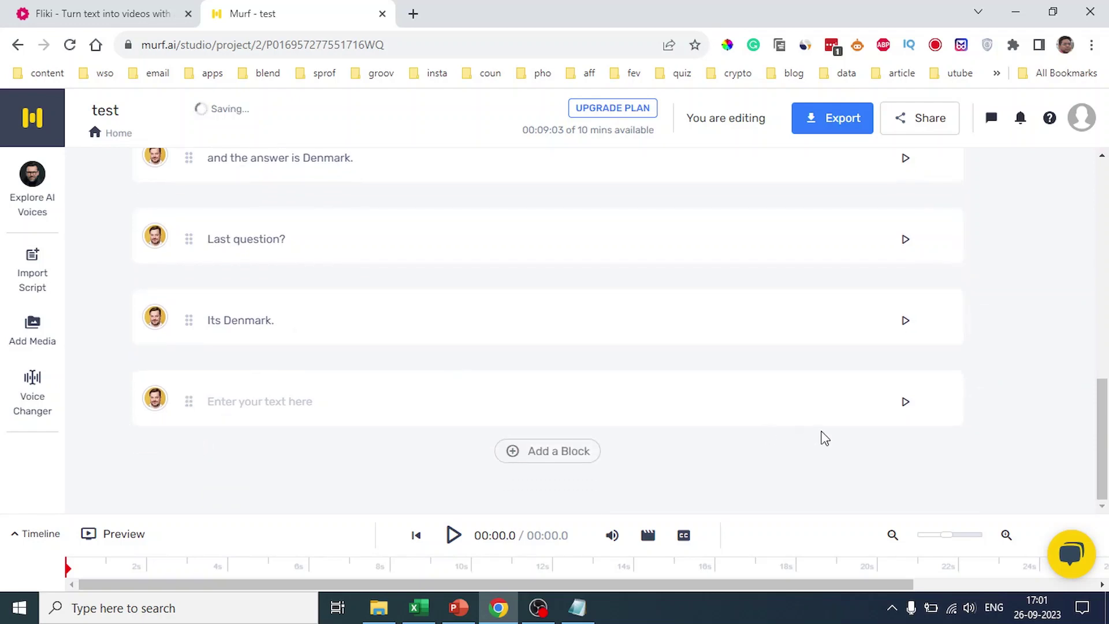
# Step: Delete the empty block at the end of the script
pyautogui.click(941, 403)
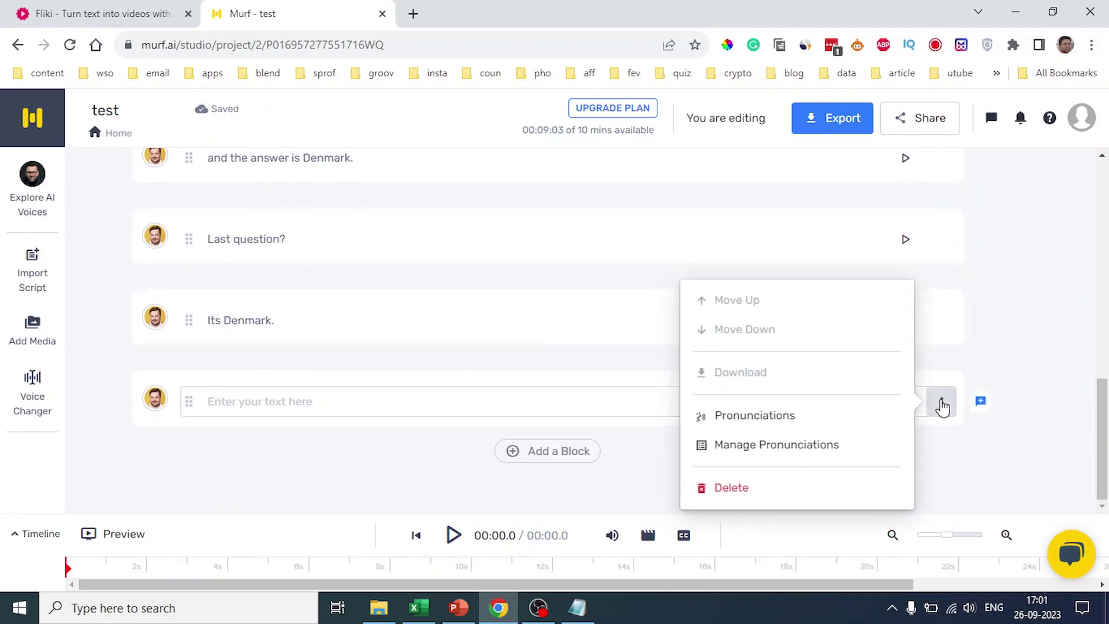
pyautogui.click(727, 497)
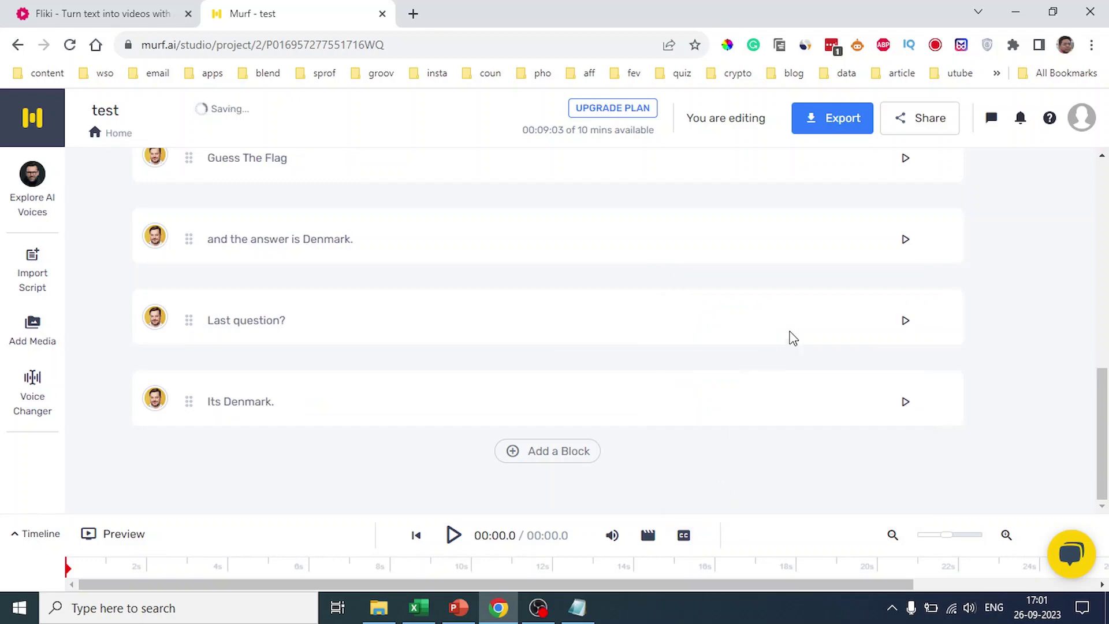
pyautogui.scroll(7, 792, 332)
pyautogui.scroll(1, 798, 328)
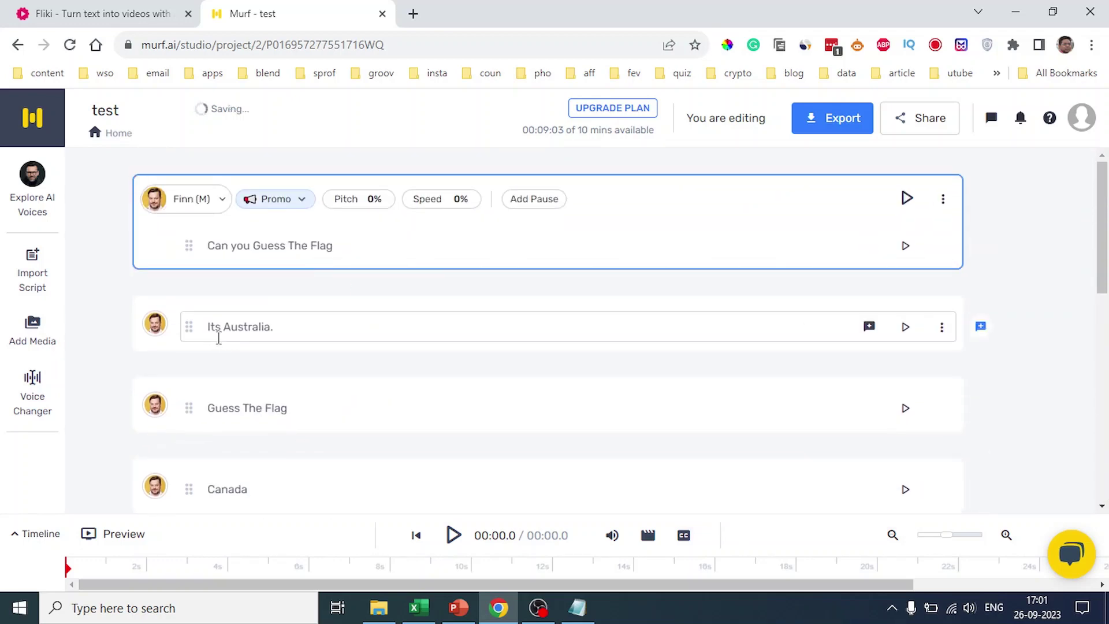
# Step: Generate the audio preview for all the script blocks in the project
pyautogui.scroll(-3, 288, 480)
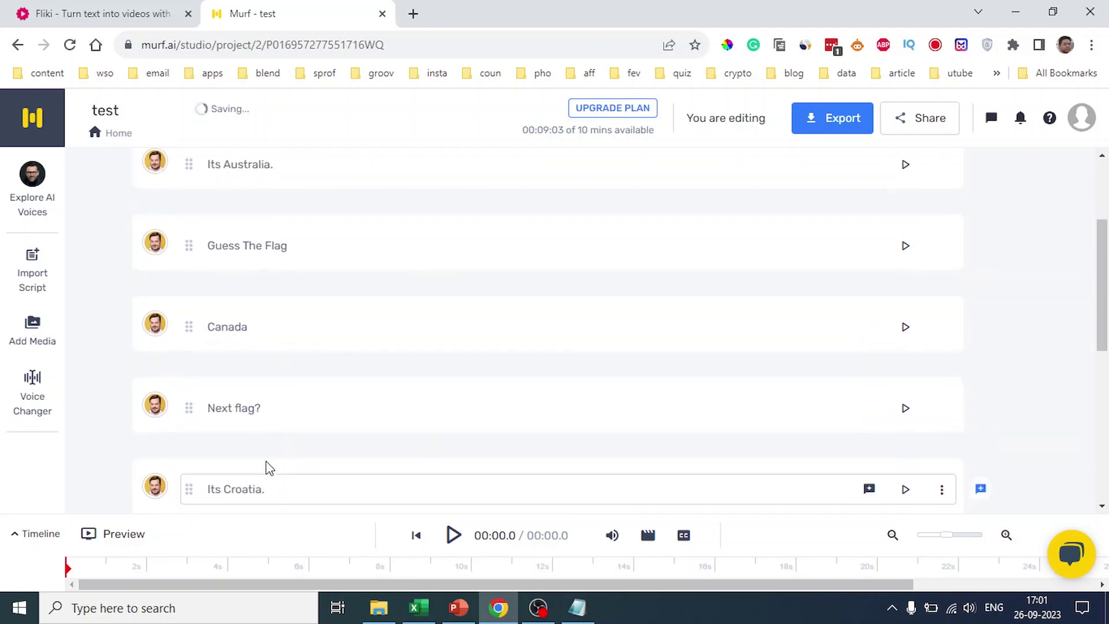
pyautogui.scroll(3, 597, 481)
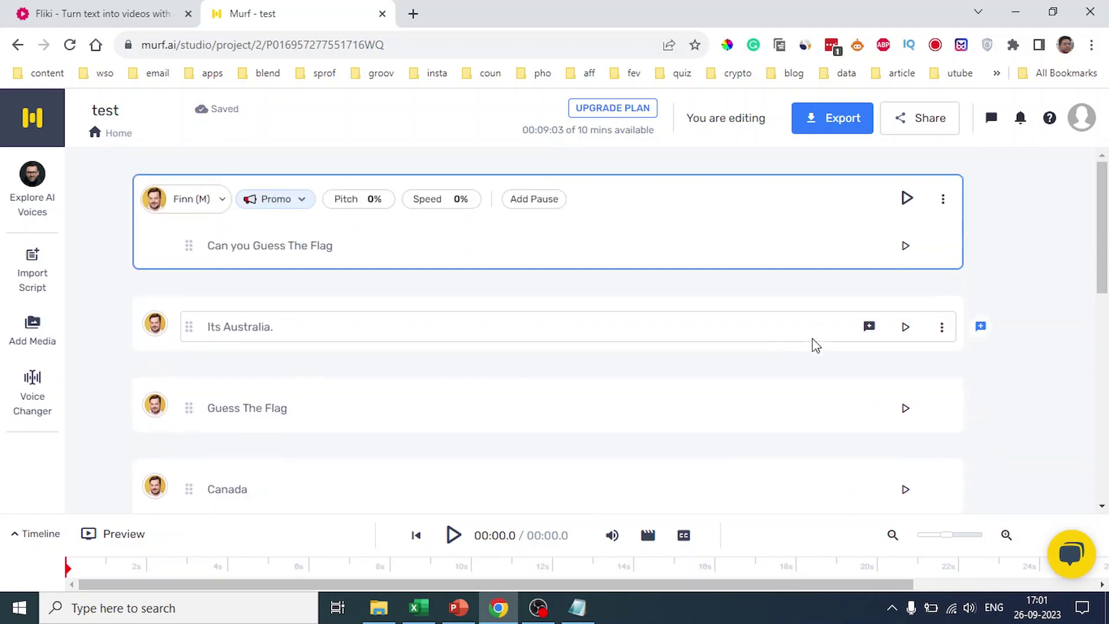
pyautogui.scroll(-4, 1044, 352)
pyautogui.scroll(-7, 1044, 349)
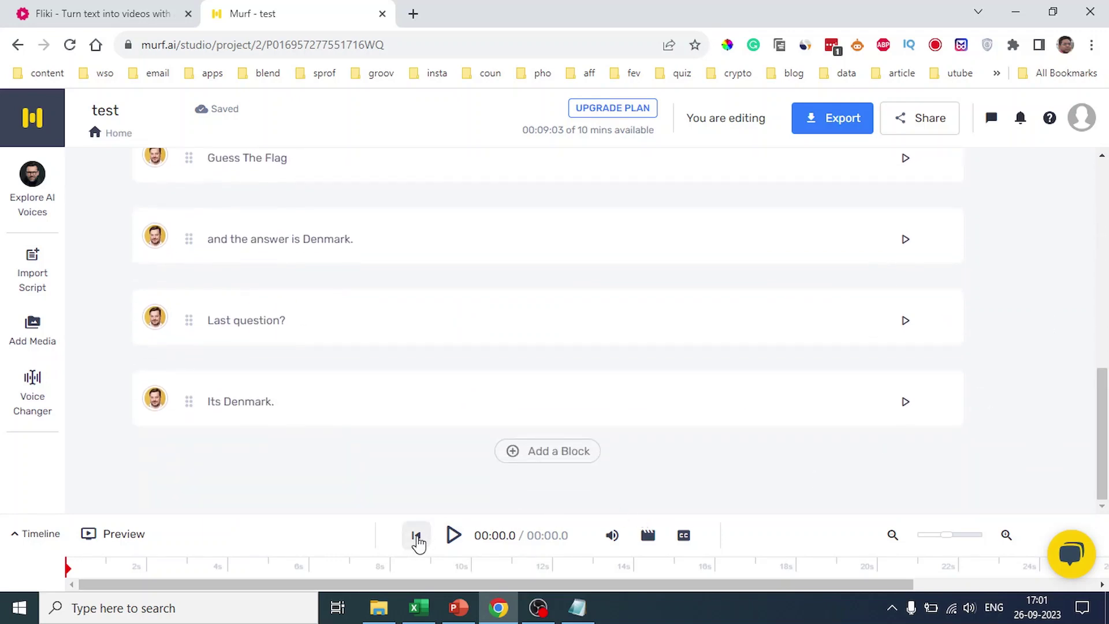
pyautogui.click(454, 536)
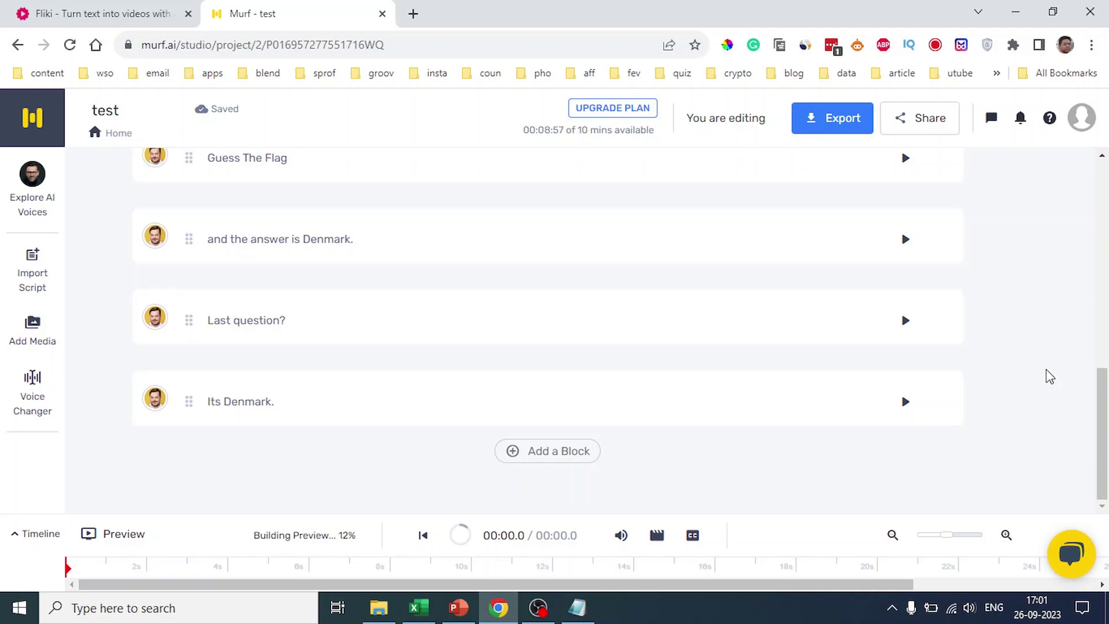
pyautogui.scroll(15, 1046, 369)
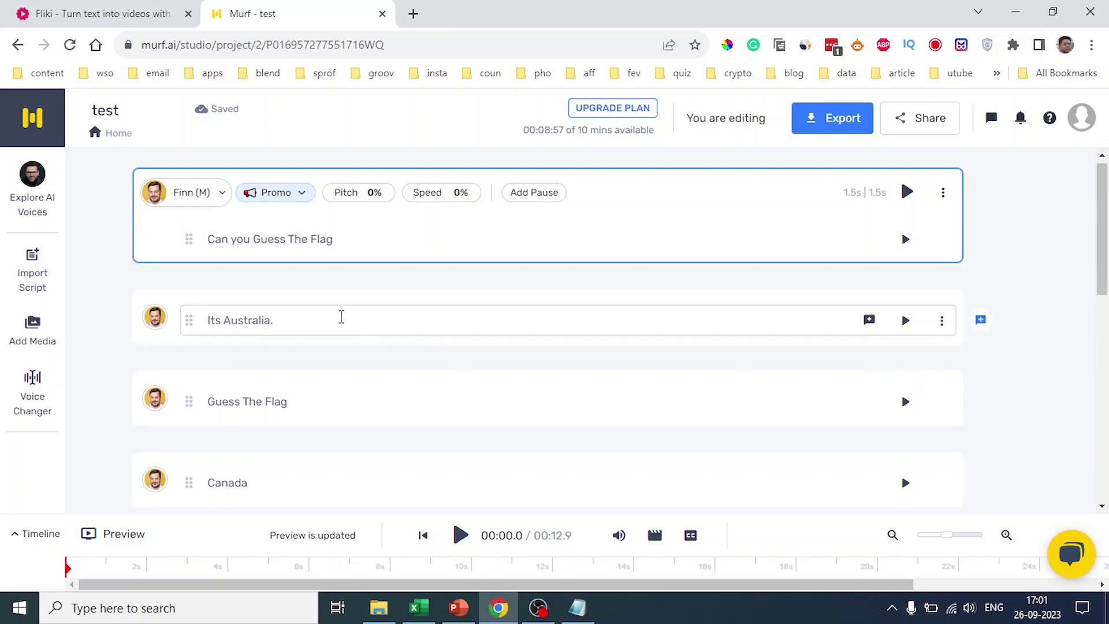
# Step: Look over the generated script blocks and view the Chrome Audio Capture extension's controls
pyautogui.moveTo(182, 359)
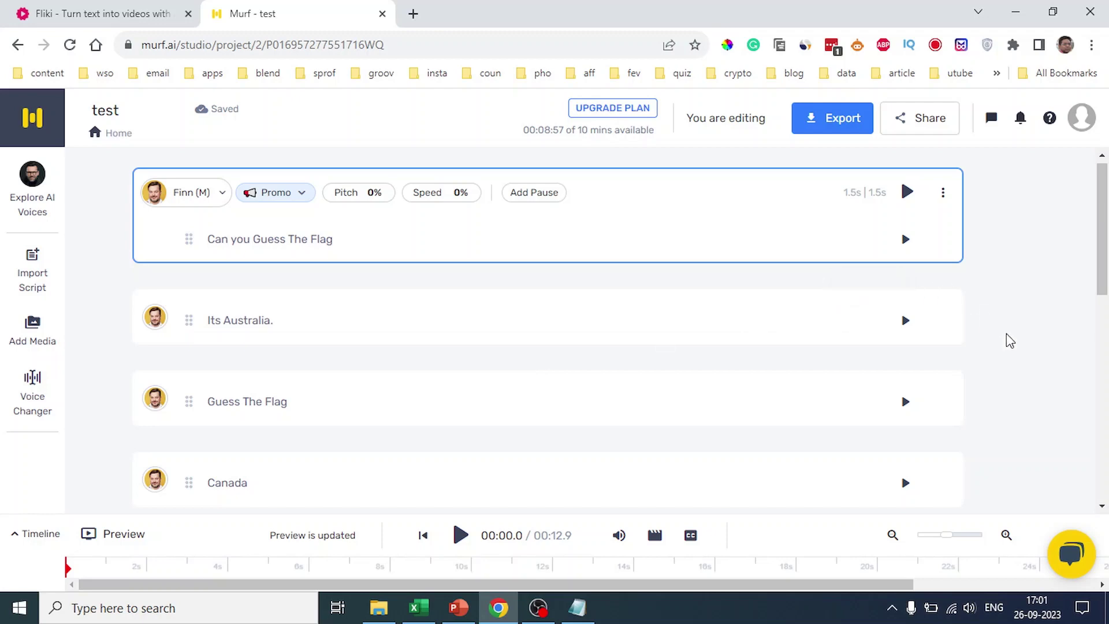
pyautogui.scroll(-3, 1007, 339)
pyautogui.scroll(-5, 1006, 335)
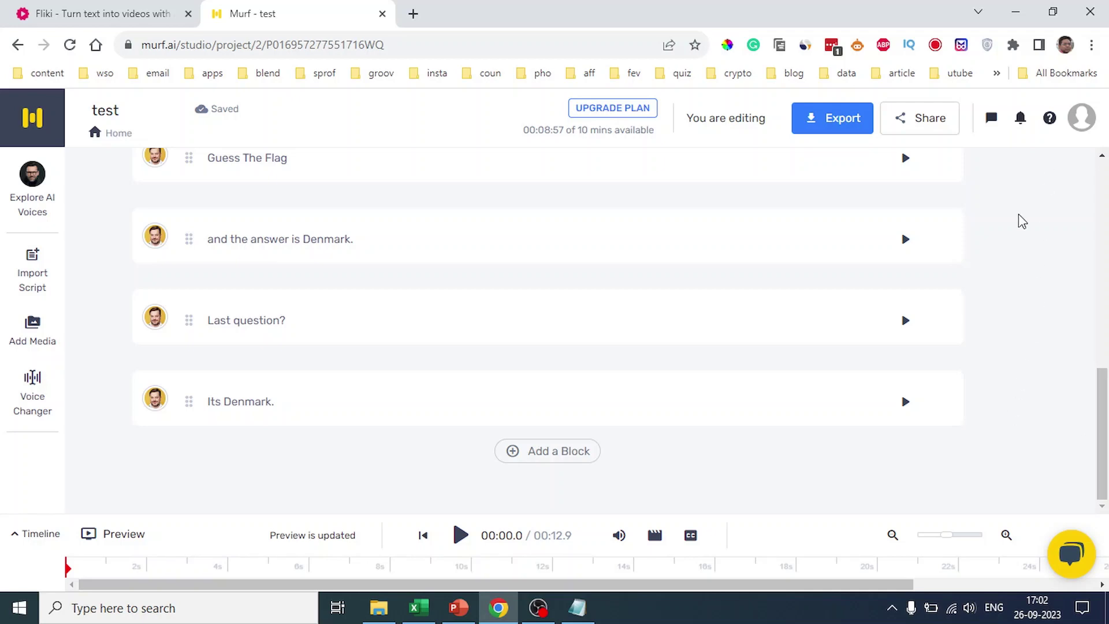
pyautogui.click(936, 46)
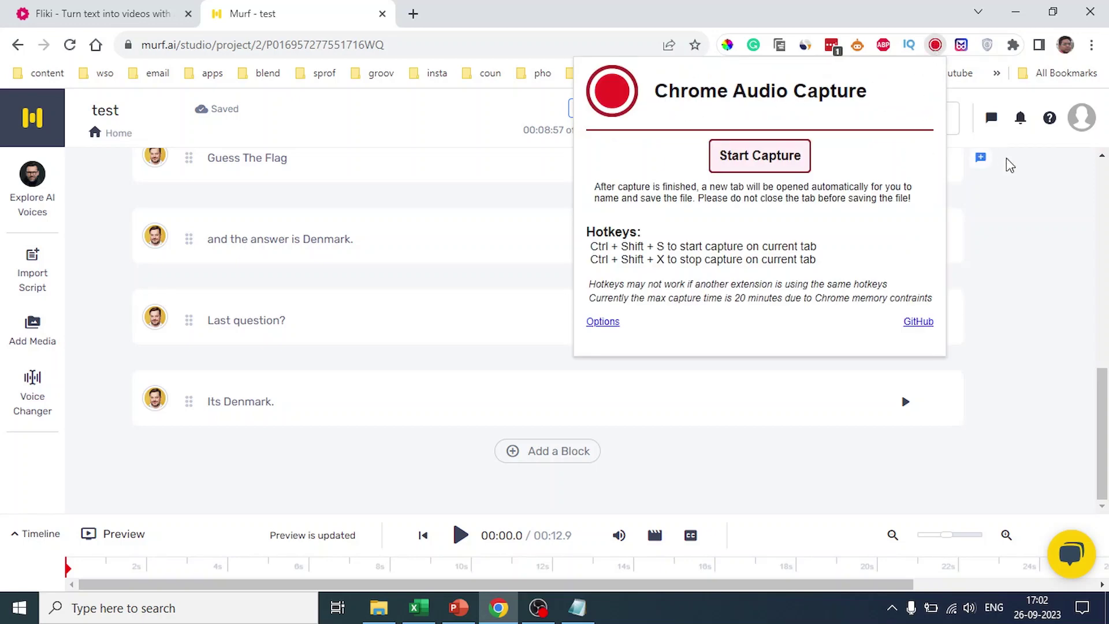
pyautogui.click(1046, 197)
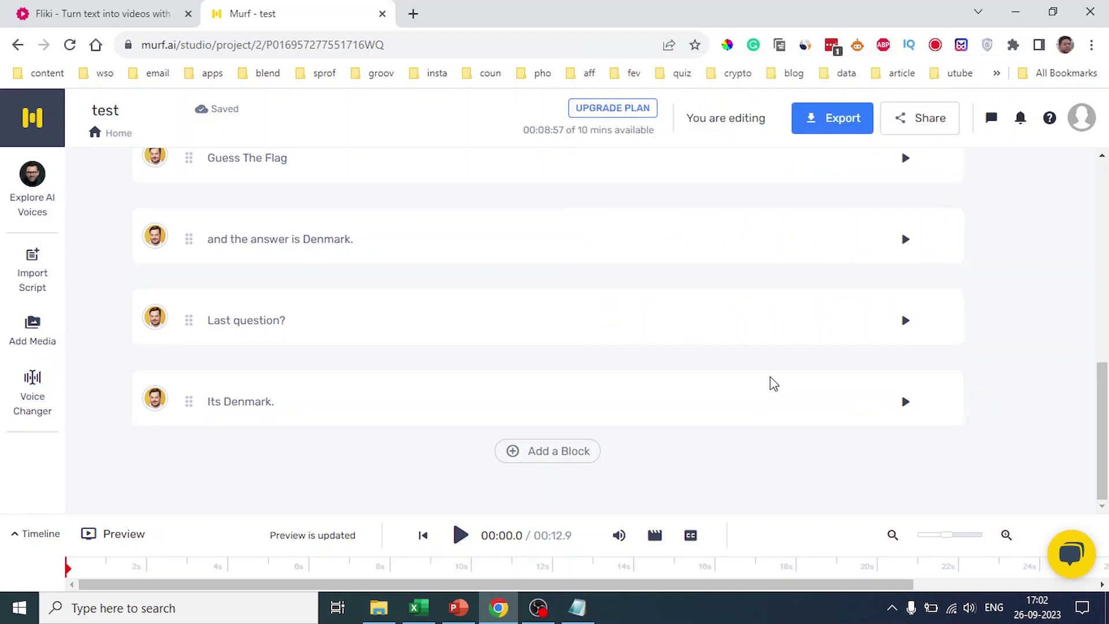
# Step: Listen to the first seconds of the project preview and return the playhead to the start
pyautogui.click(460, 536)
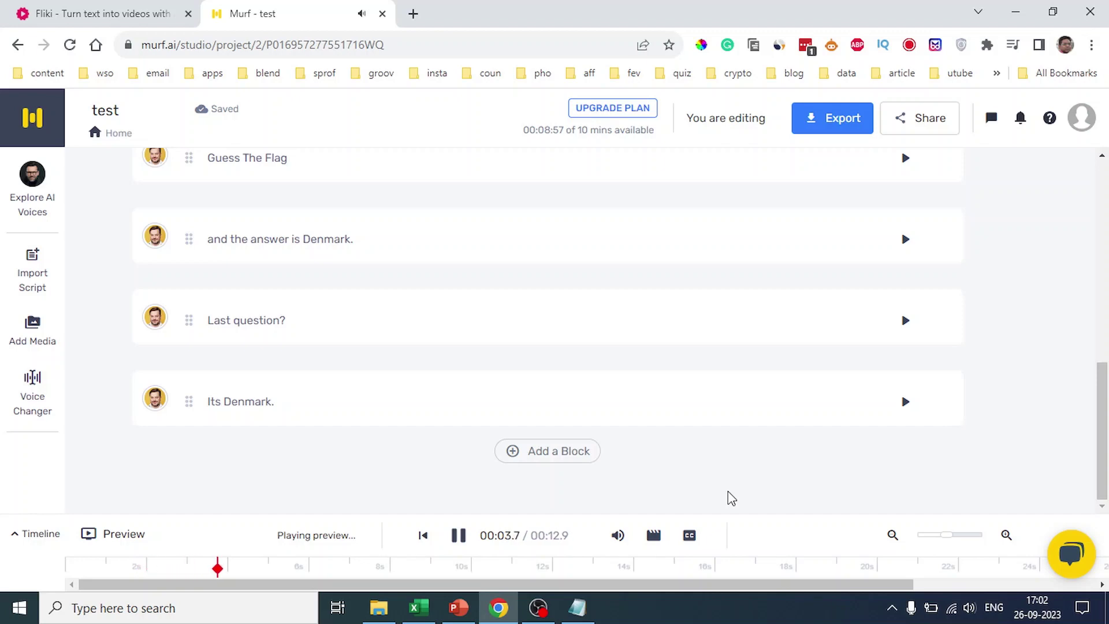
pyautogui.click(457, 540)
pyautogui.click(422, 538)
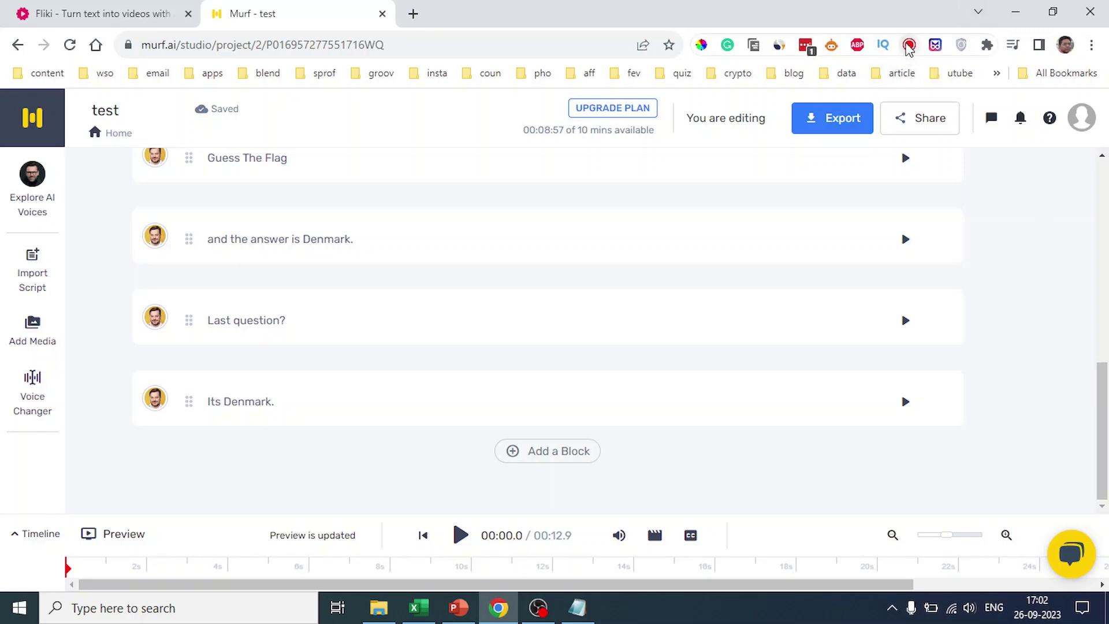
# Step: Capture the tab's audio with Chrome Audio Capture while the full preview plays, and finish with Save Capture
pyautogui.click(910, 46)
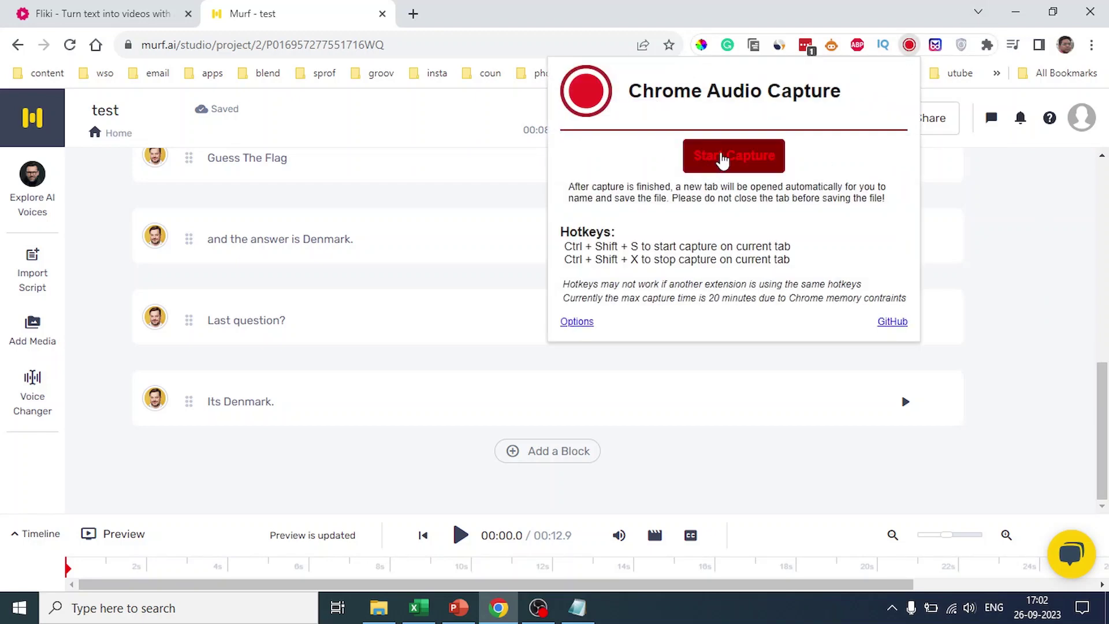
pyautogui.click(722, 160)
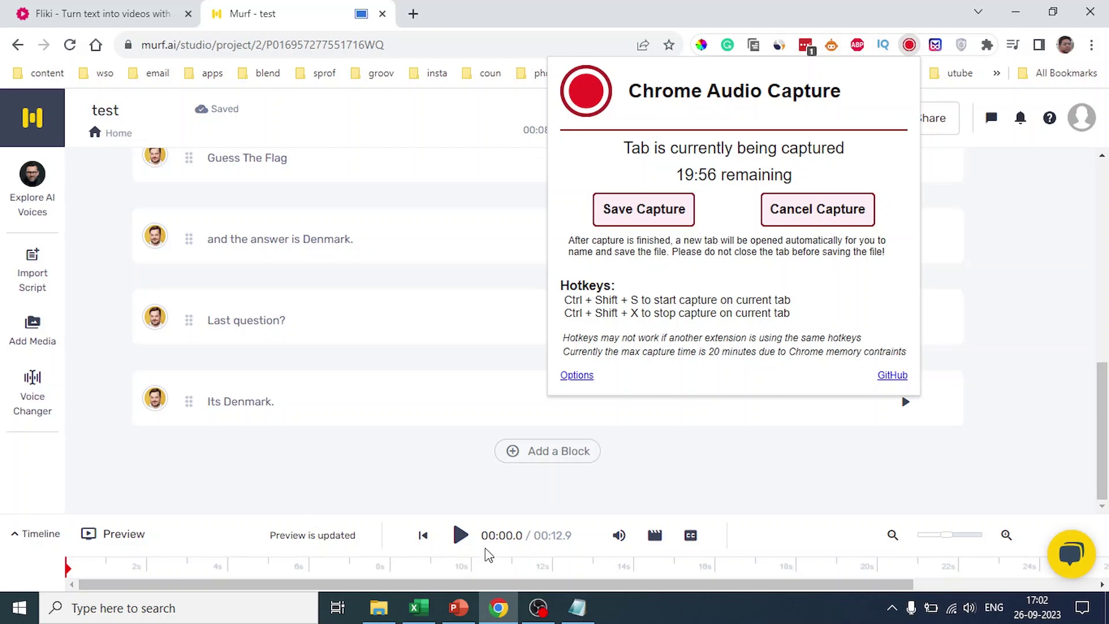
pyautogui.click(461, 536)
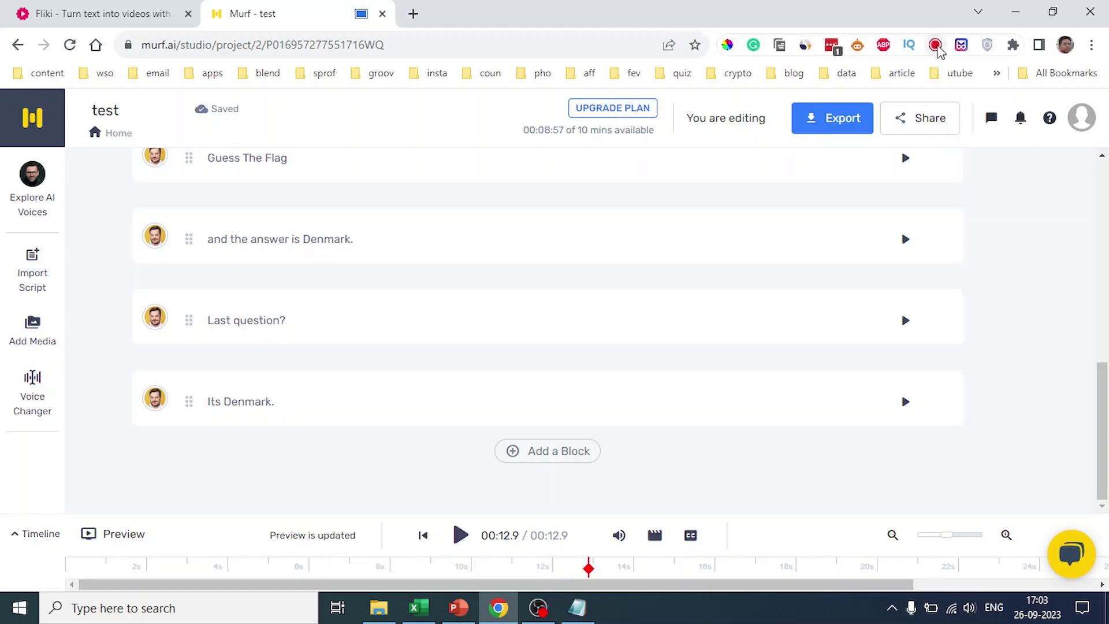
pyautogui.click(936, 46)
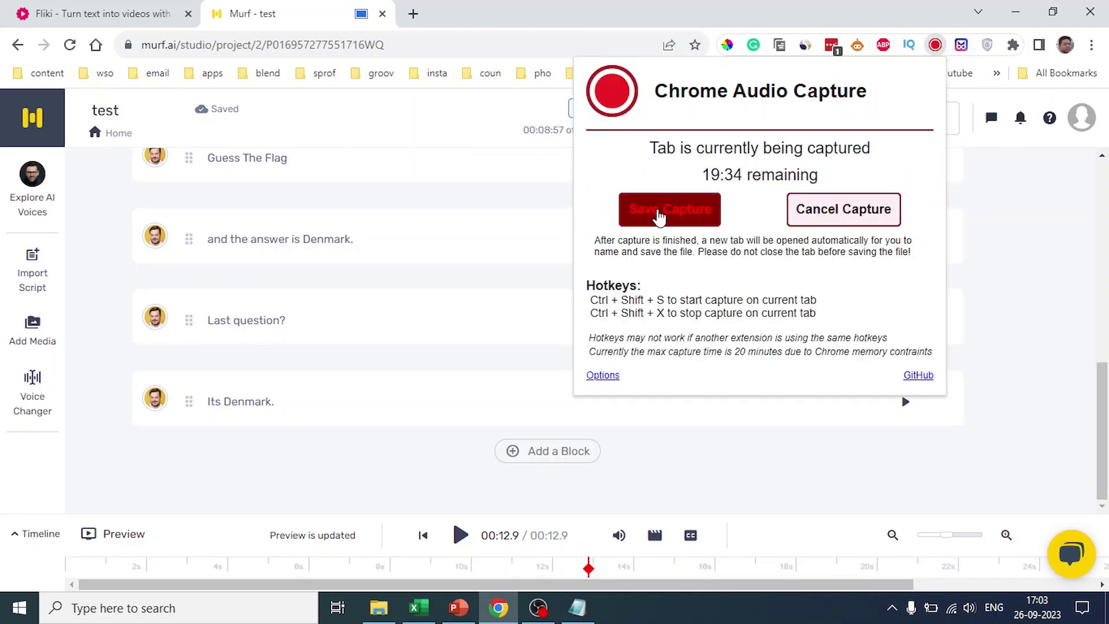
pyautogui.click(659, 215)
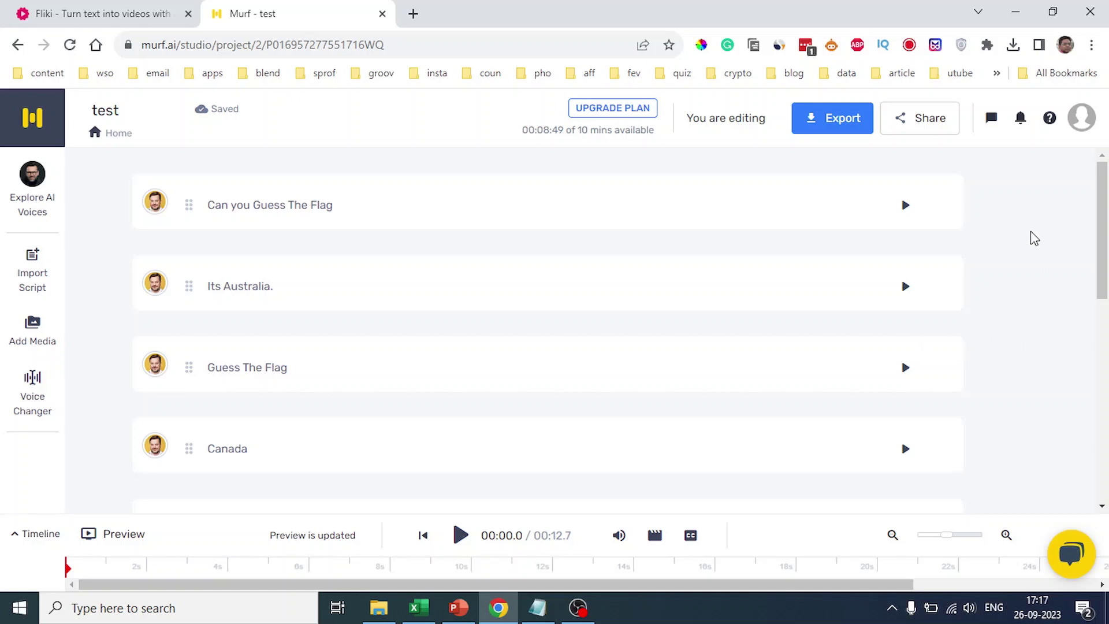
# Step: Record the full preview again with Chrome Audio Capture and save it in Downloads as "Tue Sep 26 2023 (1).mp3"
pyautogui.click(908, 45)
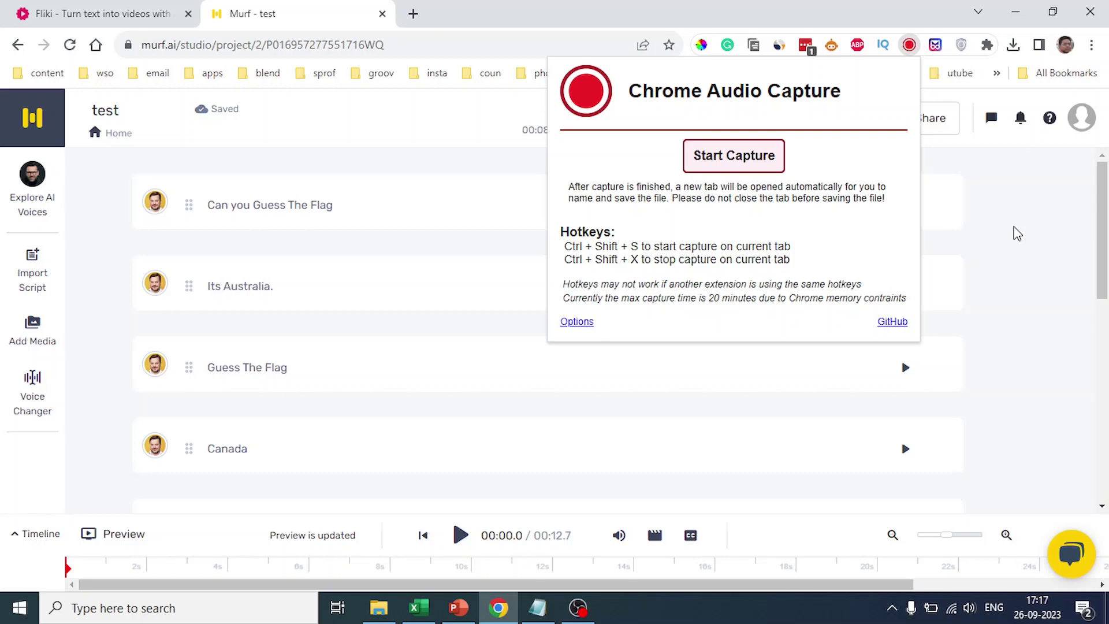
pyautogui.click(724, 155)
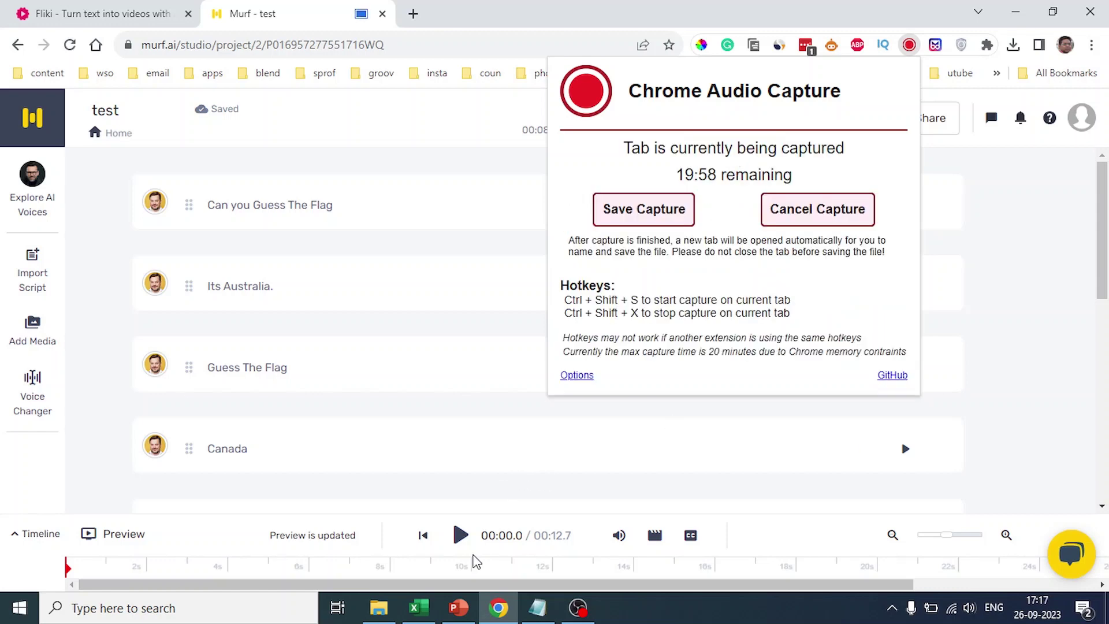
pyautogui.click(459, 537)
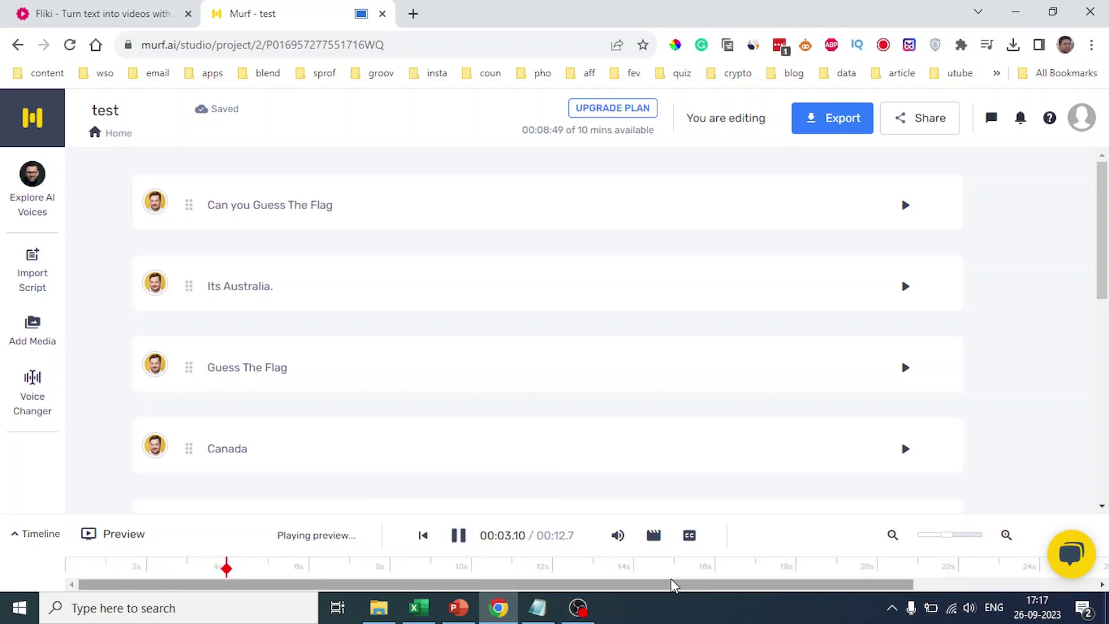
pyautogui.click(883, 45)
pyautogui.click(628, 212)
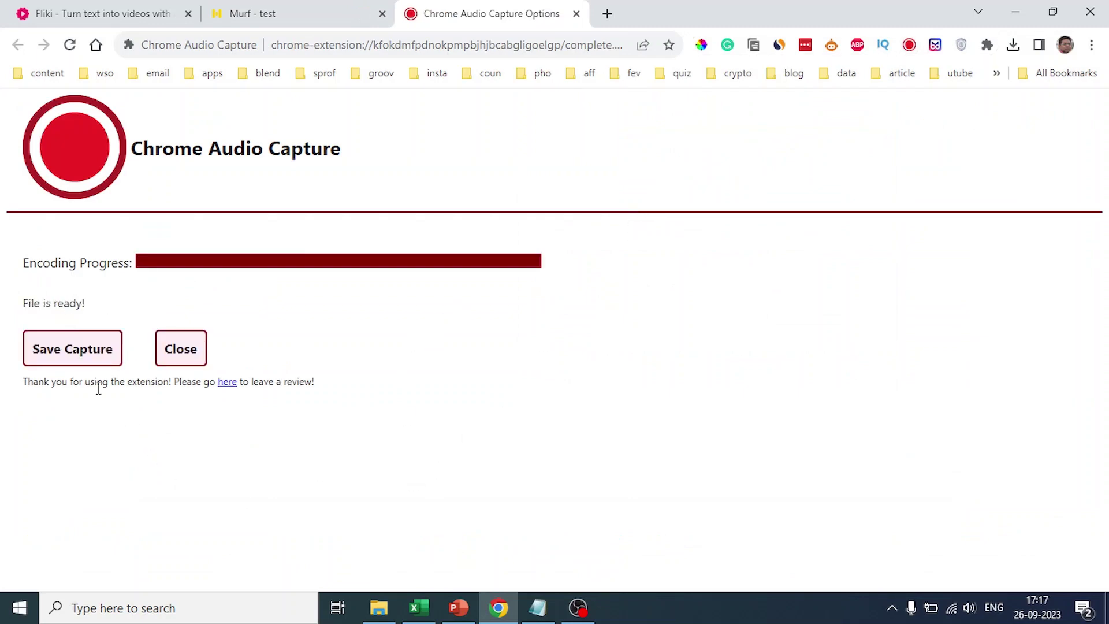
pyautogui.click(74, 348)
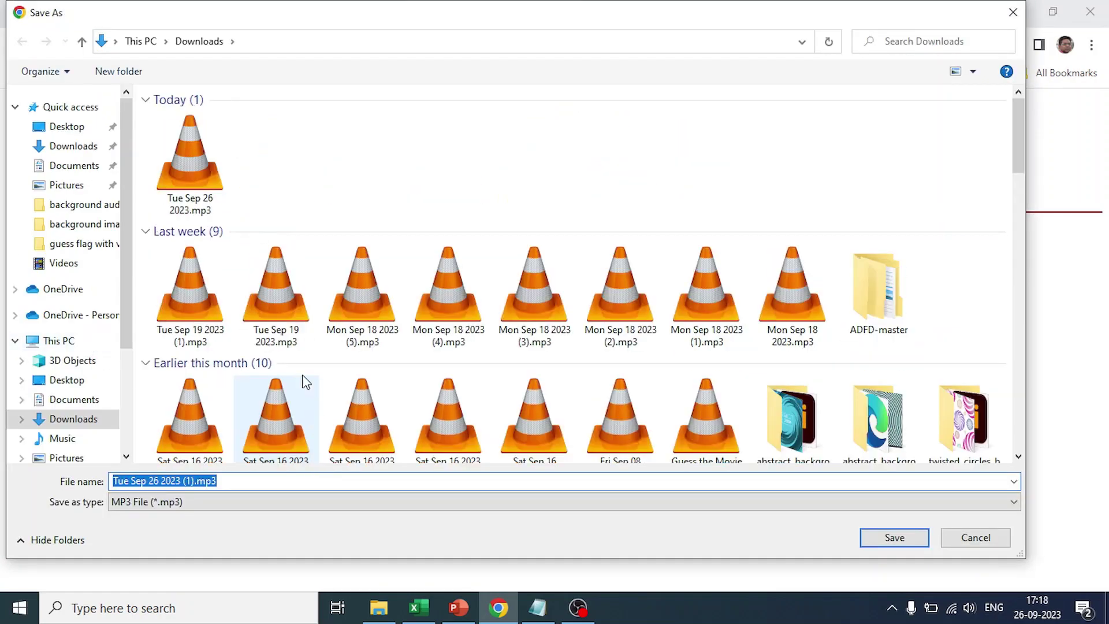
pyautogui.click(909, 537)
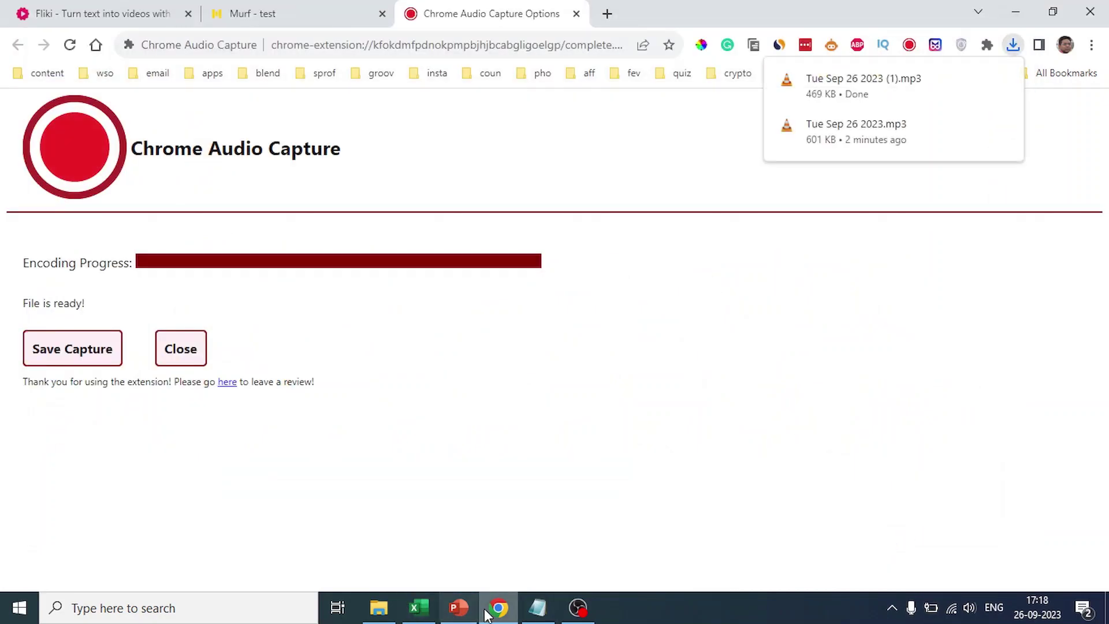
# Step: Return to the Murf project and examine its export formats and the options for splitting the voice download, without exporting
pyautogui.click(459, 611)
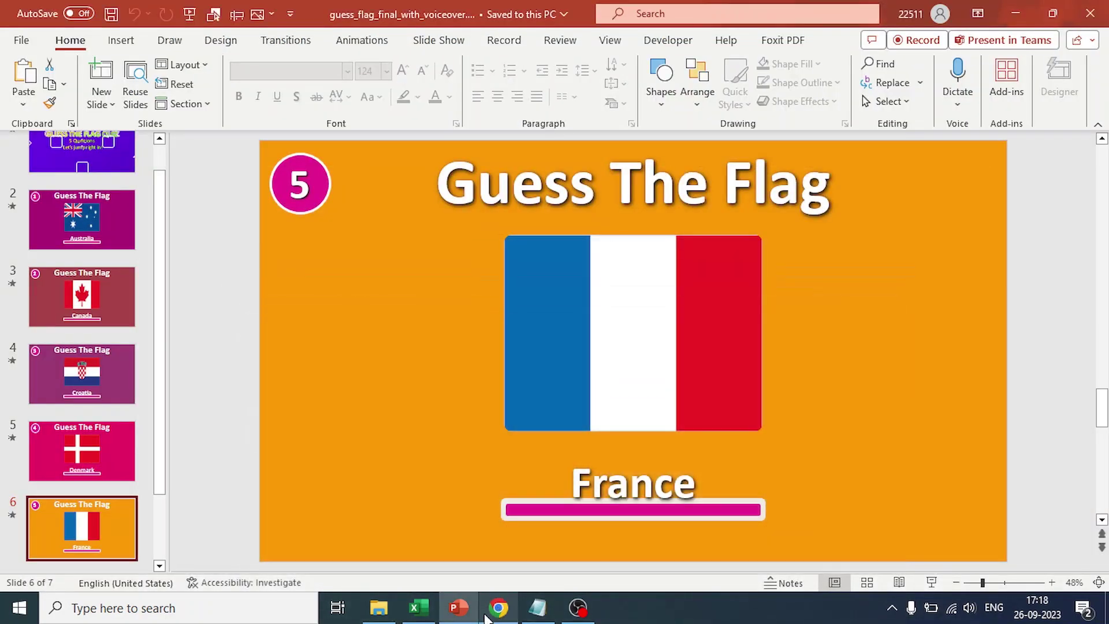
pyautogui.click(498, 608)
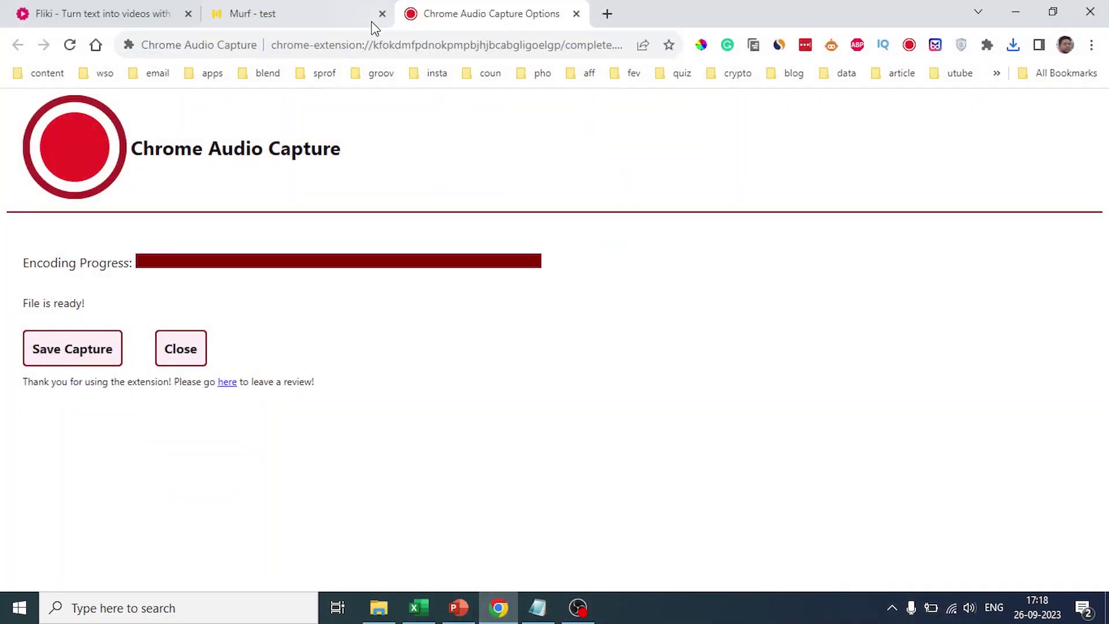
pyautogui.click(348, 17)
pyautogui.moveTo(601, 319)
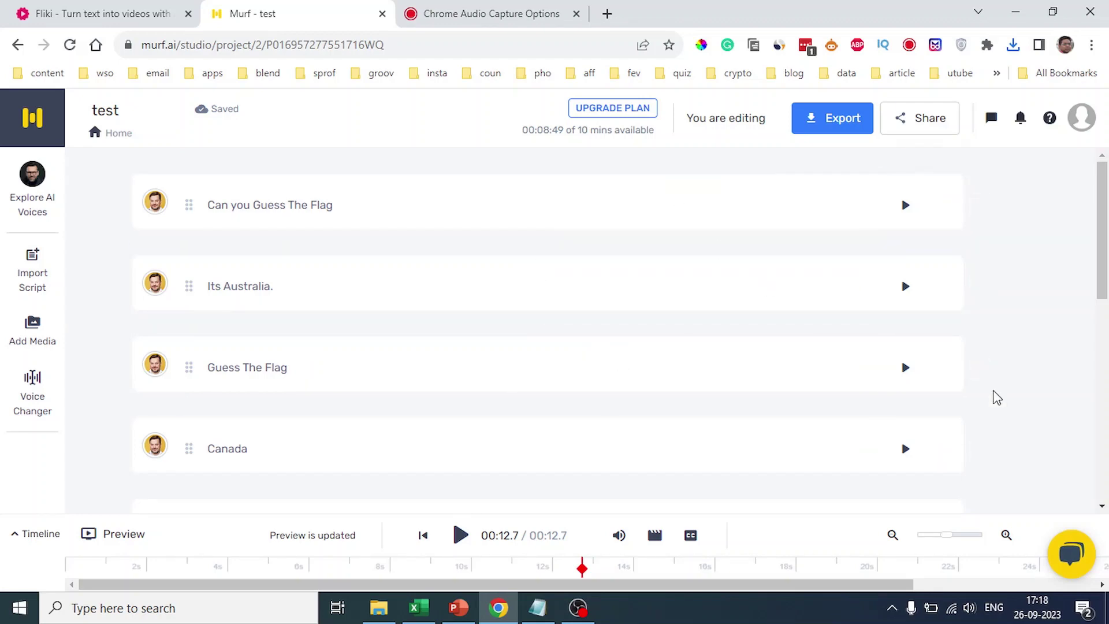
pyautogui.moveTo(1106, 283); pyautogui.dragTo(1106, 257)
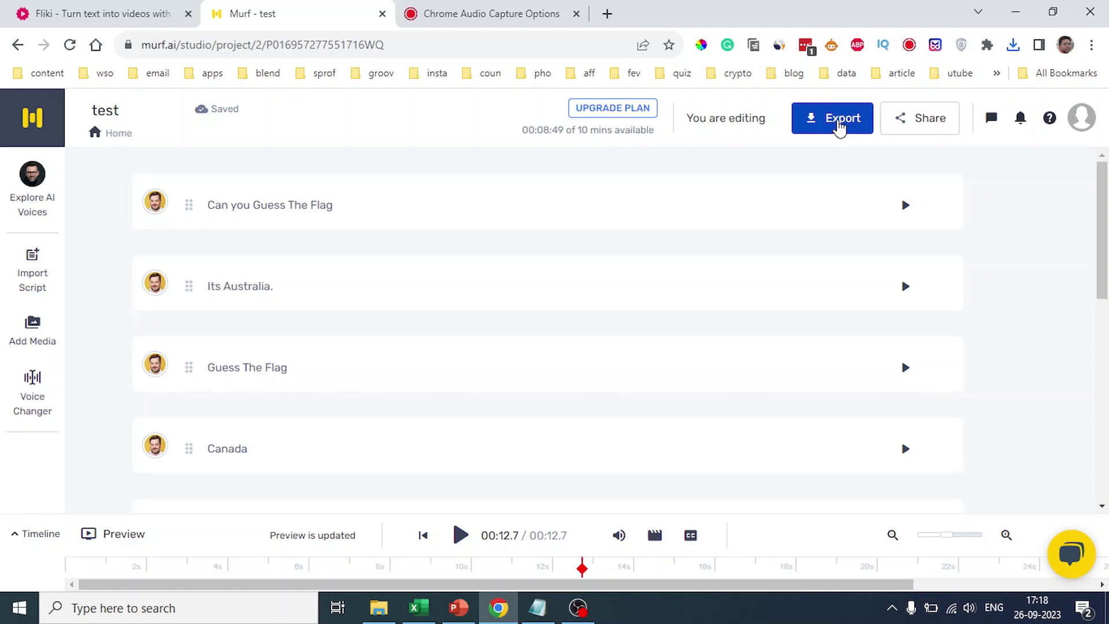
pyautogui.click(837, 122)
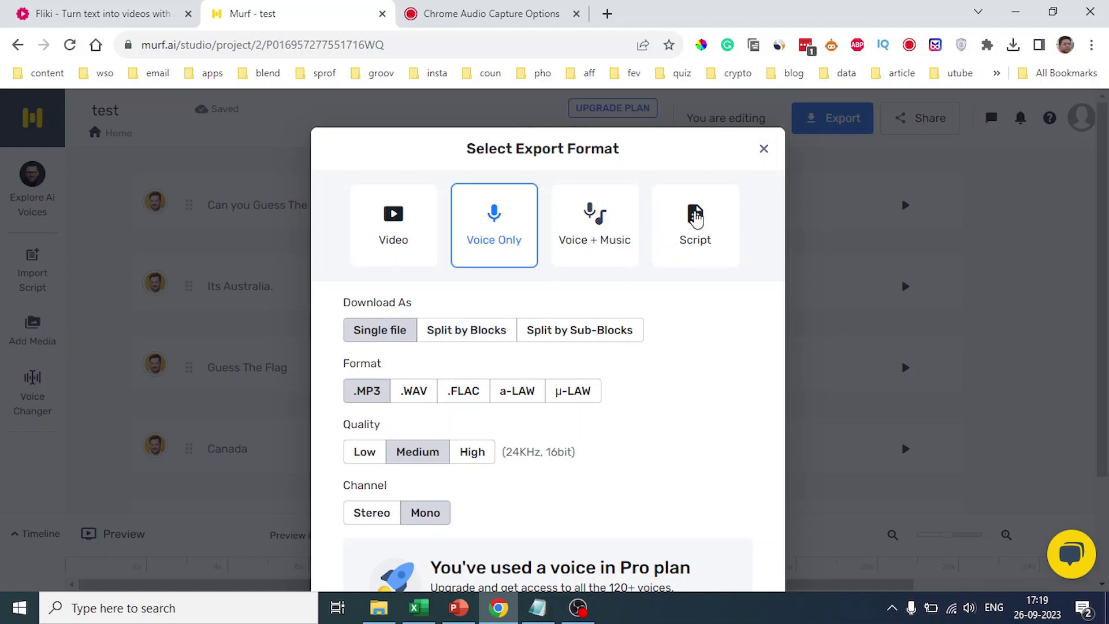
pyautogui.click(766, 150)
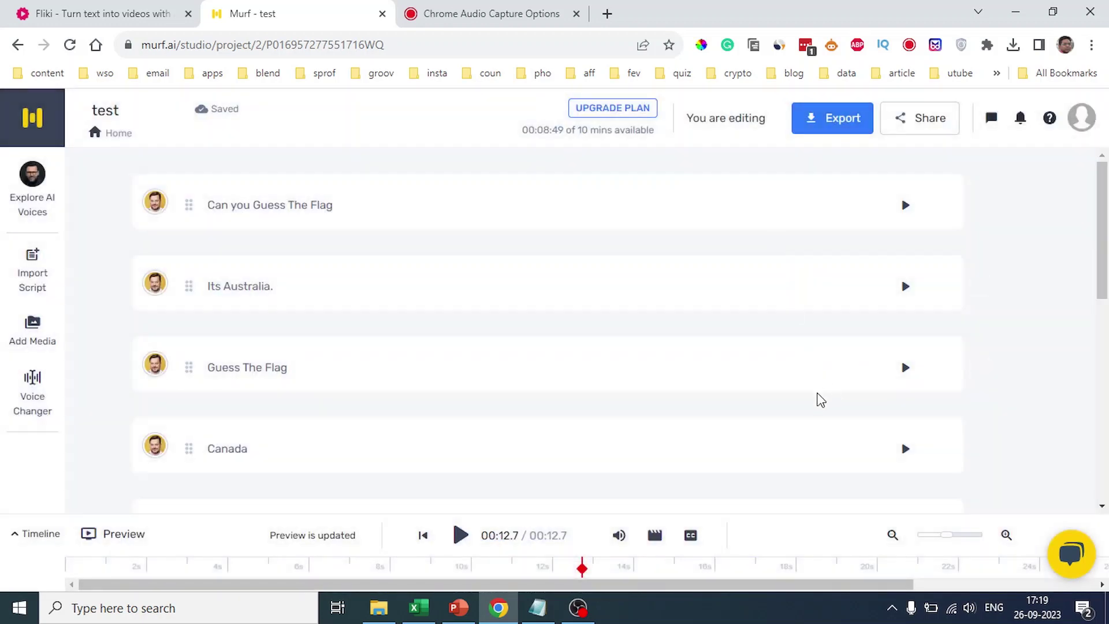
# Step: Minimize the open windows and open the Downloads folder in File Explorer
pyautogui.click(1017, 16)
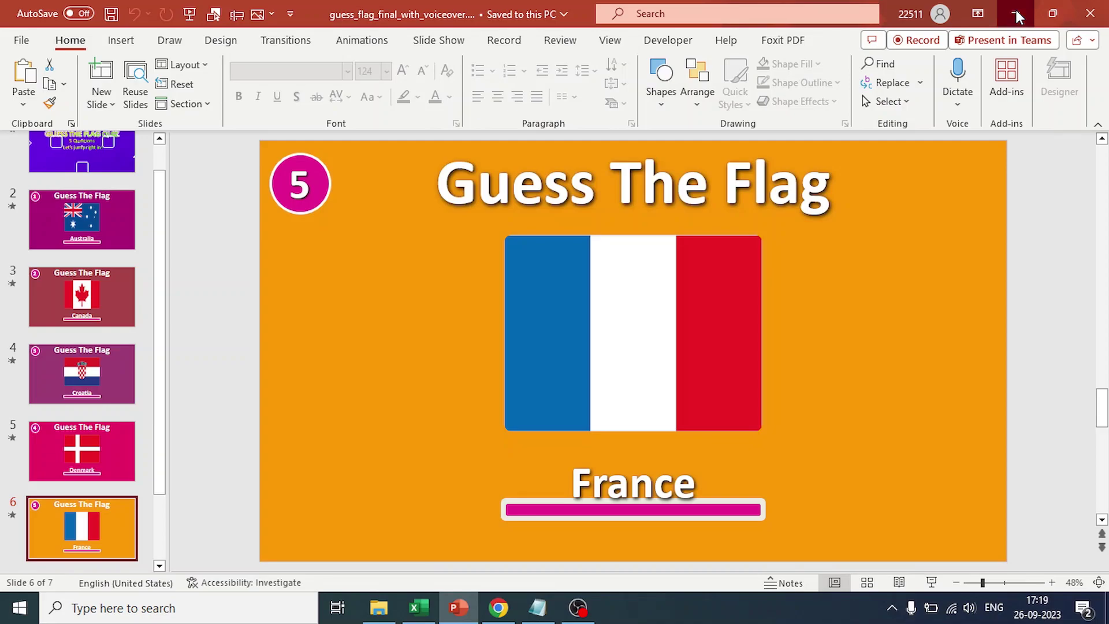
pyautogui.click(1016, 10)
pyautogui.click(1017, 11)
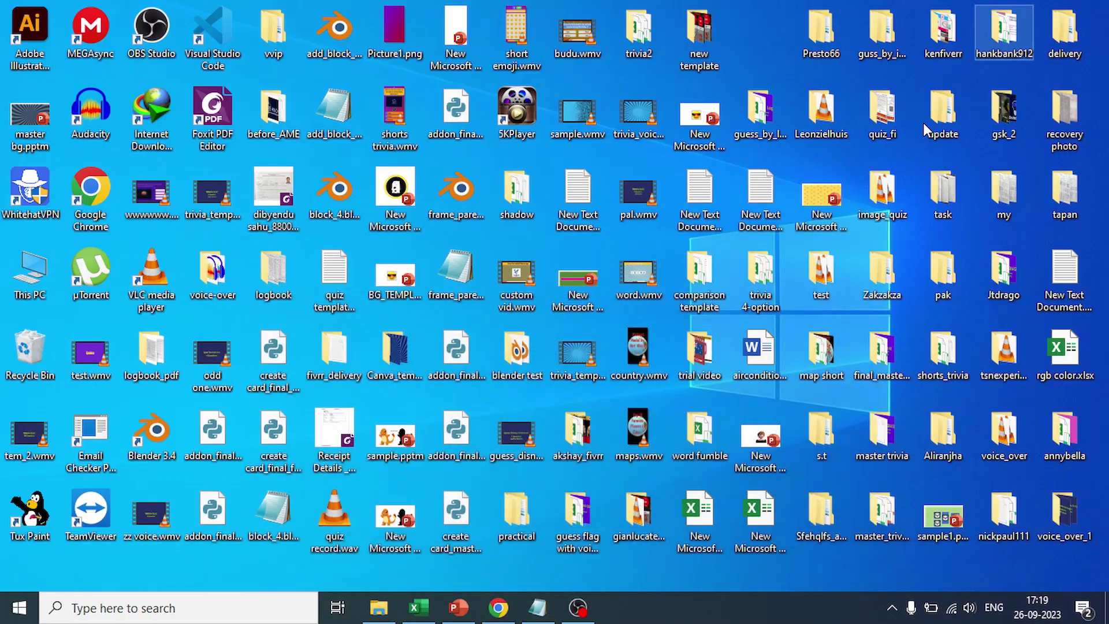
pyautogui.click(378, 615)
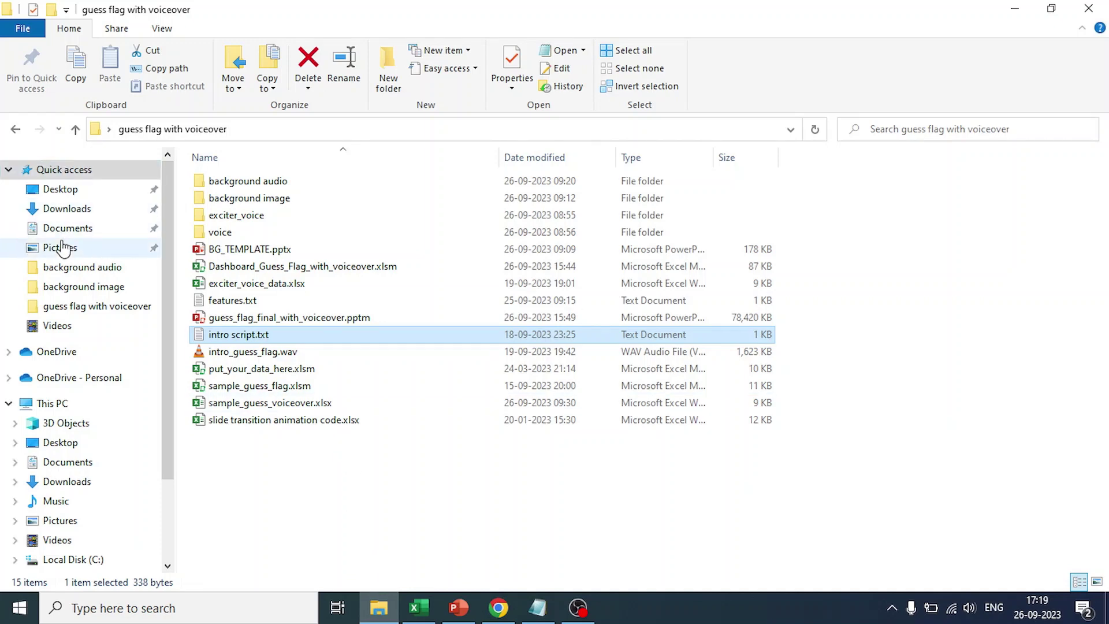
pyautogui.click(68, 211)
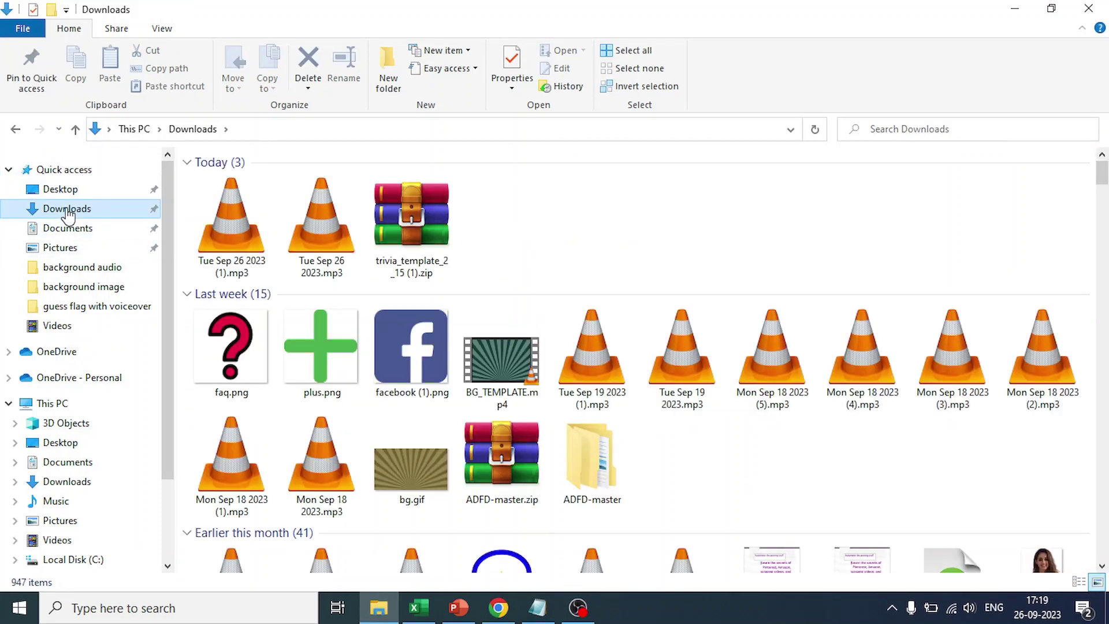
# Step: Open the recording "Tue Sep 26 2023.mp3" from Downloads in Audacity
pyautogui.click(325, 234)
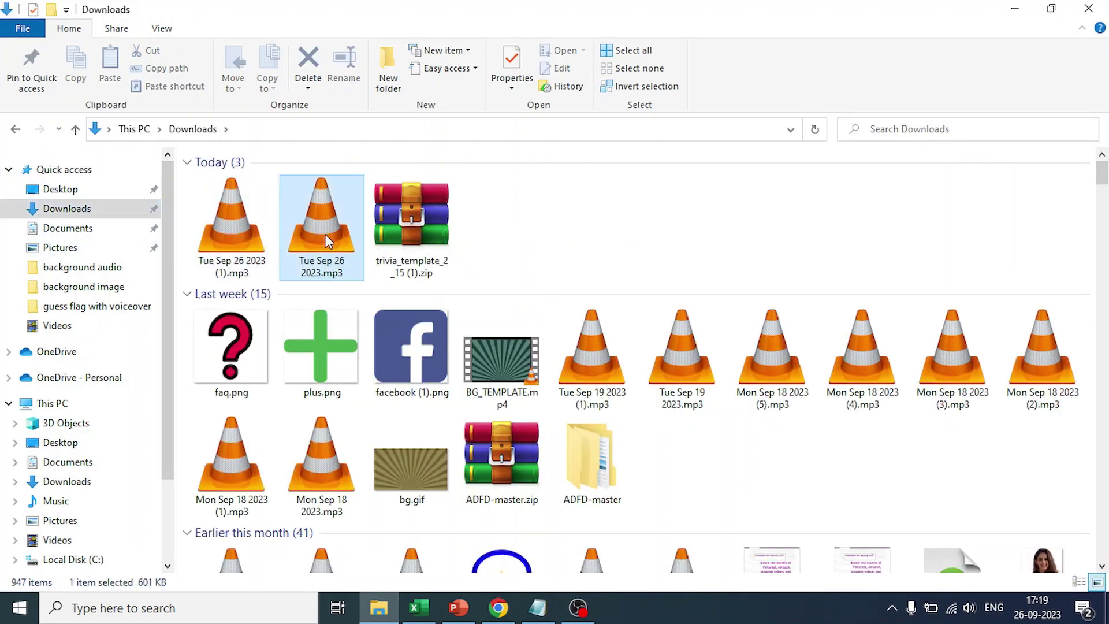
pyautogui.rightClick(325, 234)
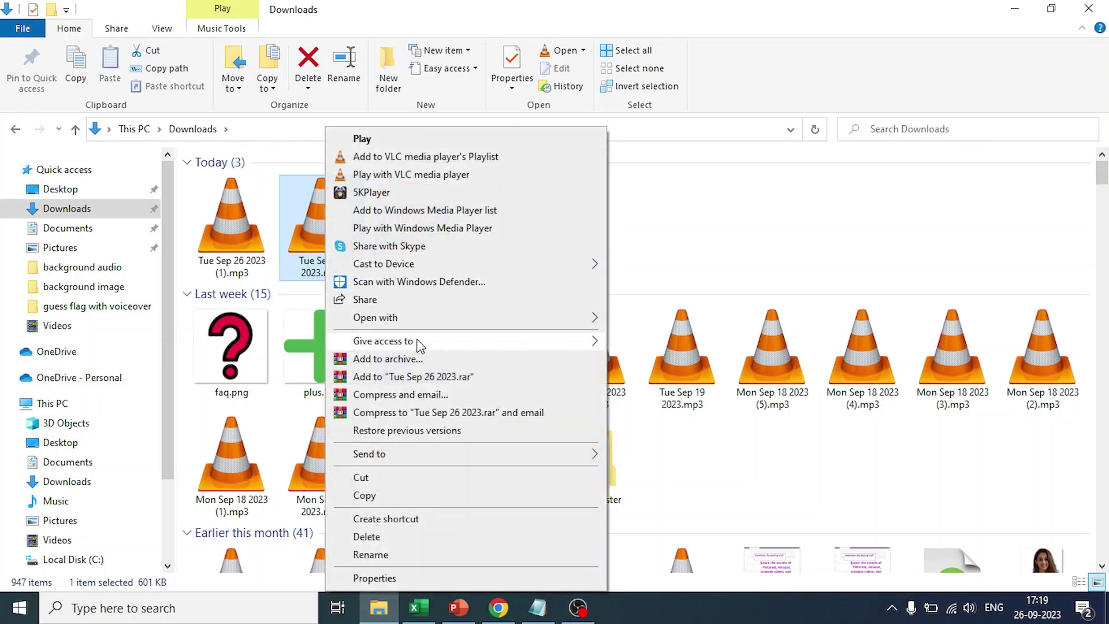
pyautogui.moveTo(435, 326)
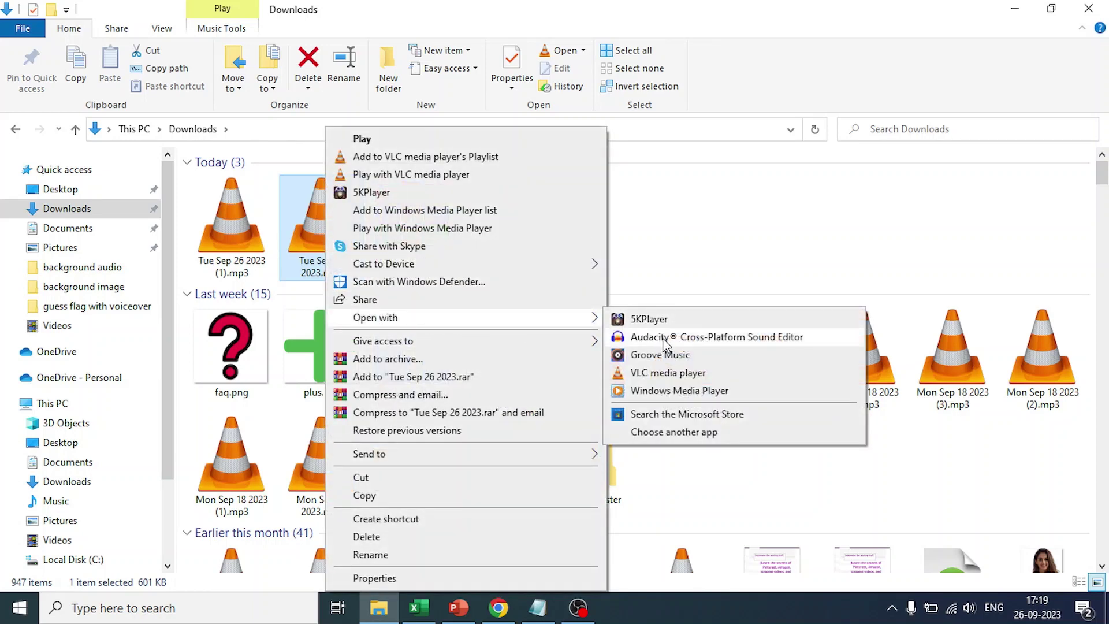
pyautogui.click(663, 338)
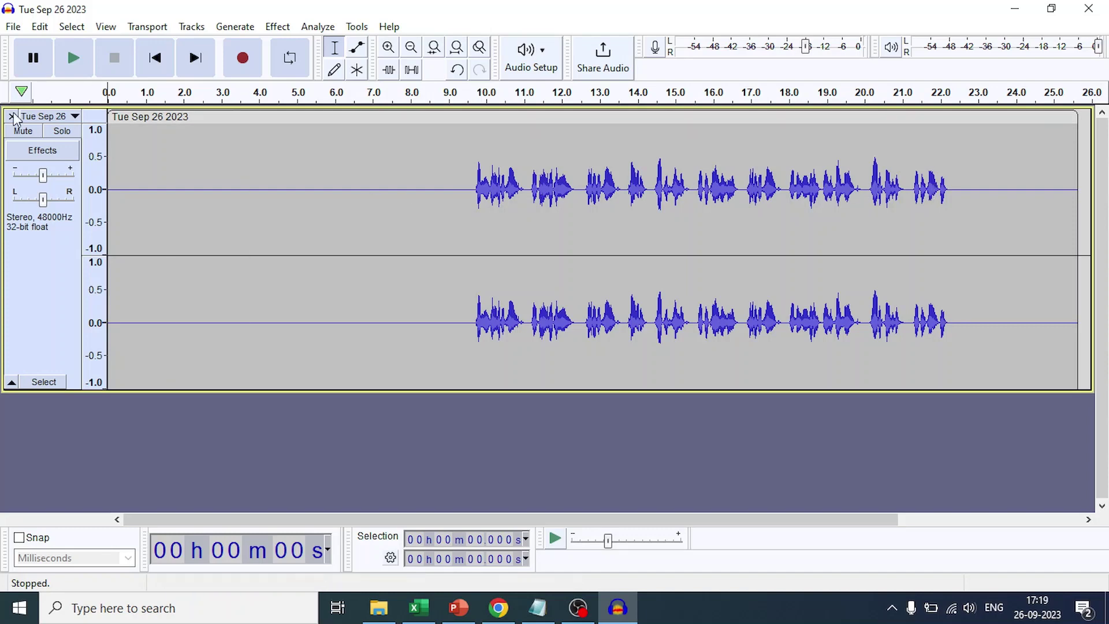
# Step: Delete the silence before the first spoken phrase, about 9.6 s long, and the silence after the last one
pyautogui.moveTo(470, 192); pyautogui.dragTo(2, 184)
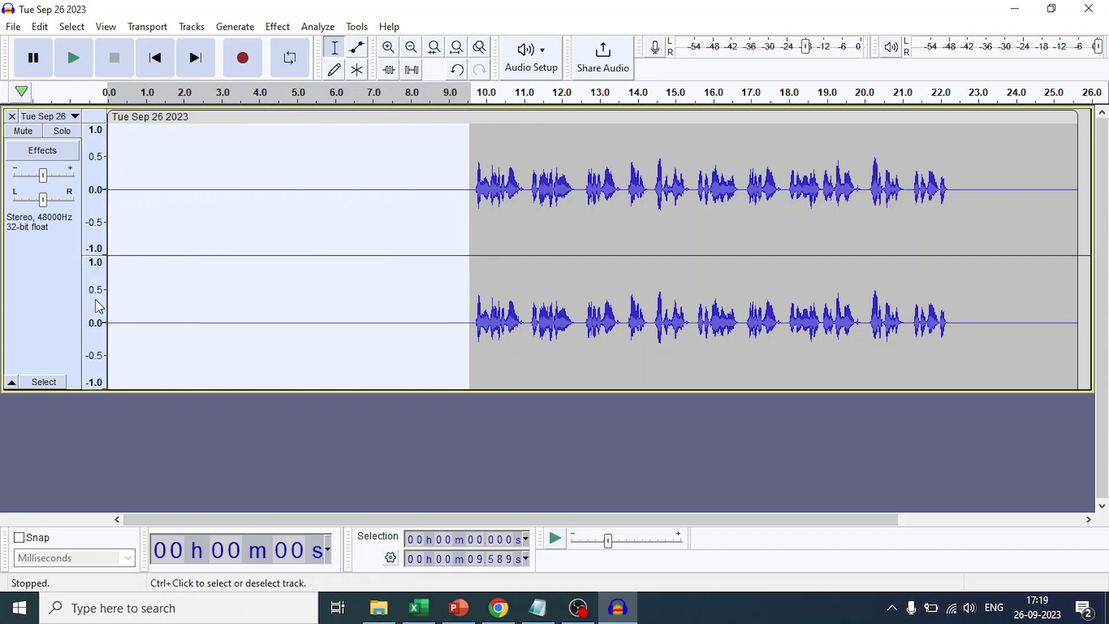
pyautogui.press('Delete')
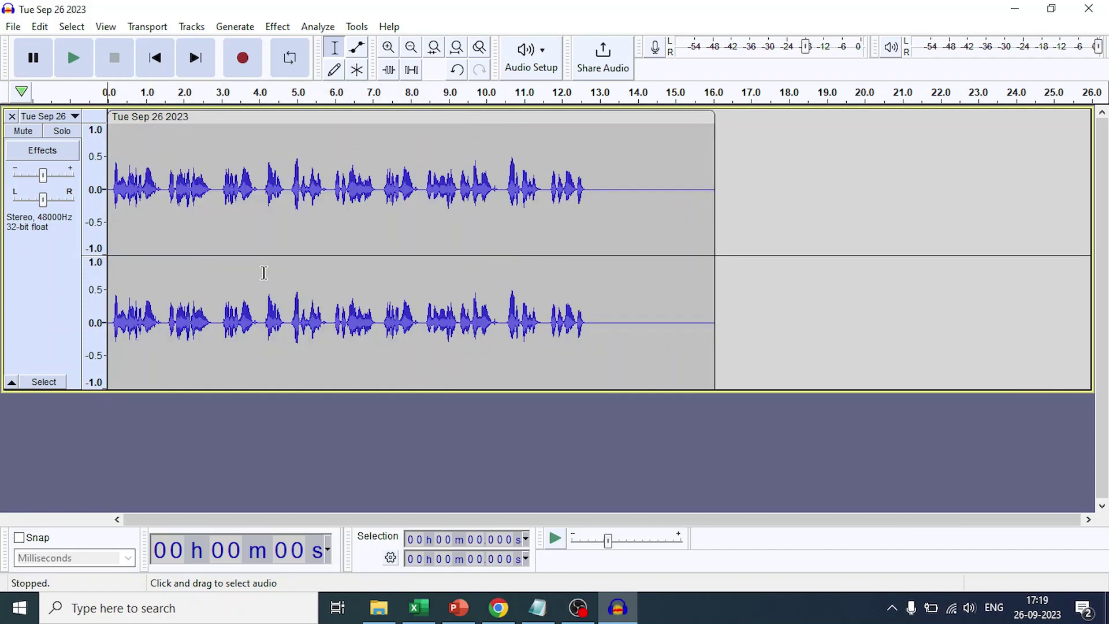
pyautogui.moveTo(589, 190); pyautogui.dragTo(812, 206)
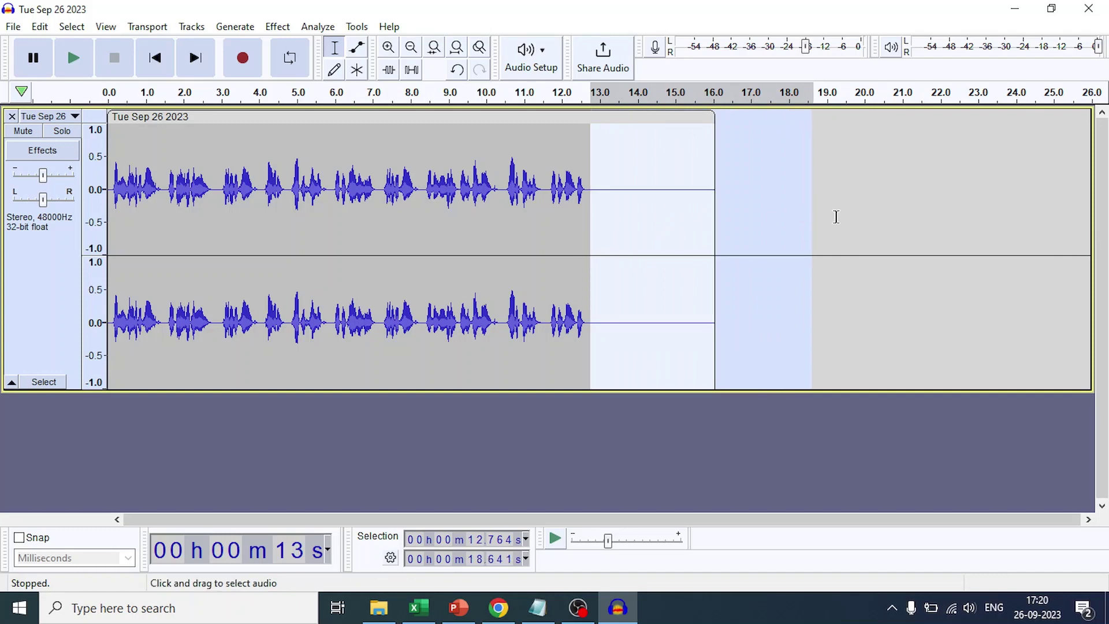
pyautogui.press('Delete')
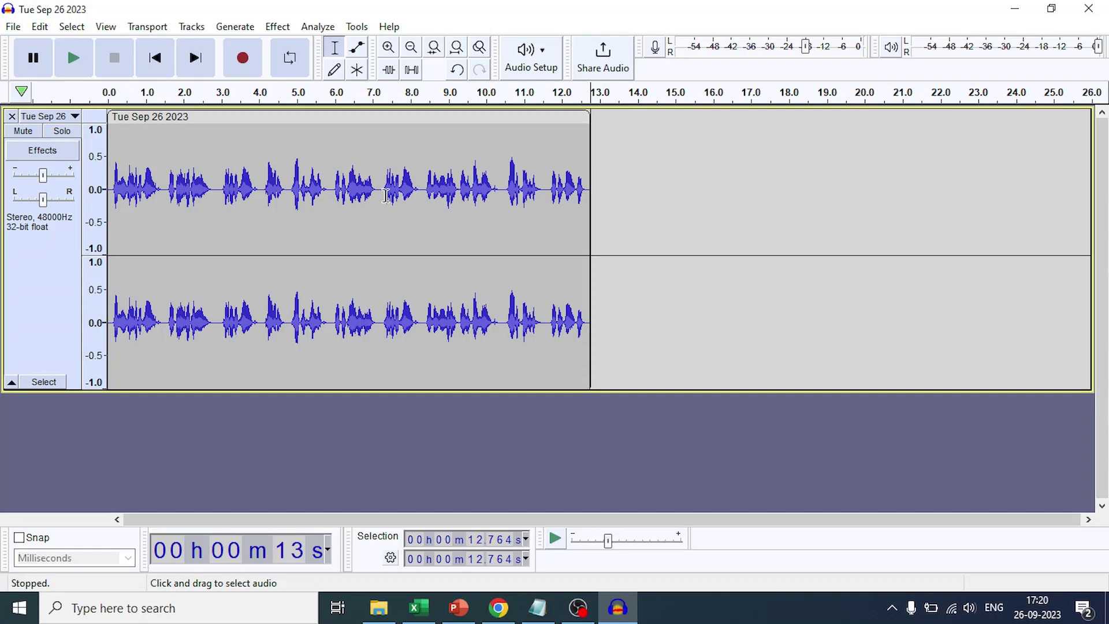
# Step: Run Label Sounds on the whole clip with a -30 dB peak threshold and label text "voice-#1", and play it back
pyautogui.click(286, 164)
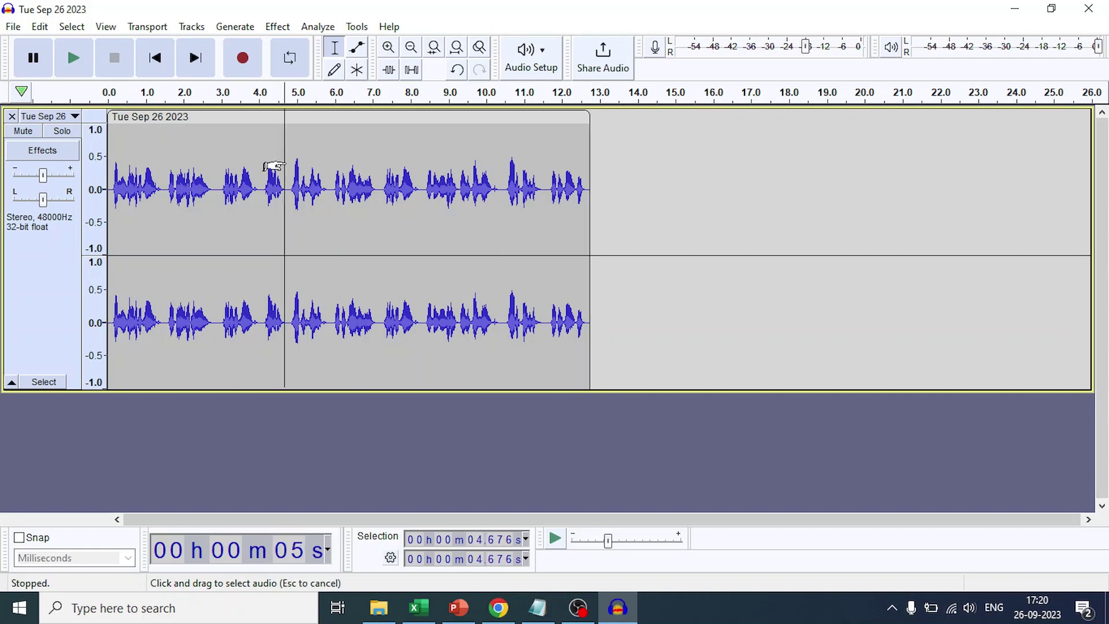
pyautogui.doubleClick(465, 197)
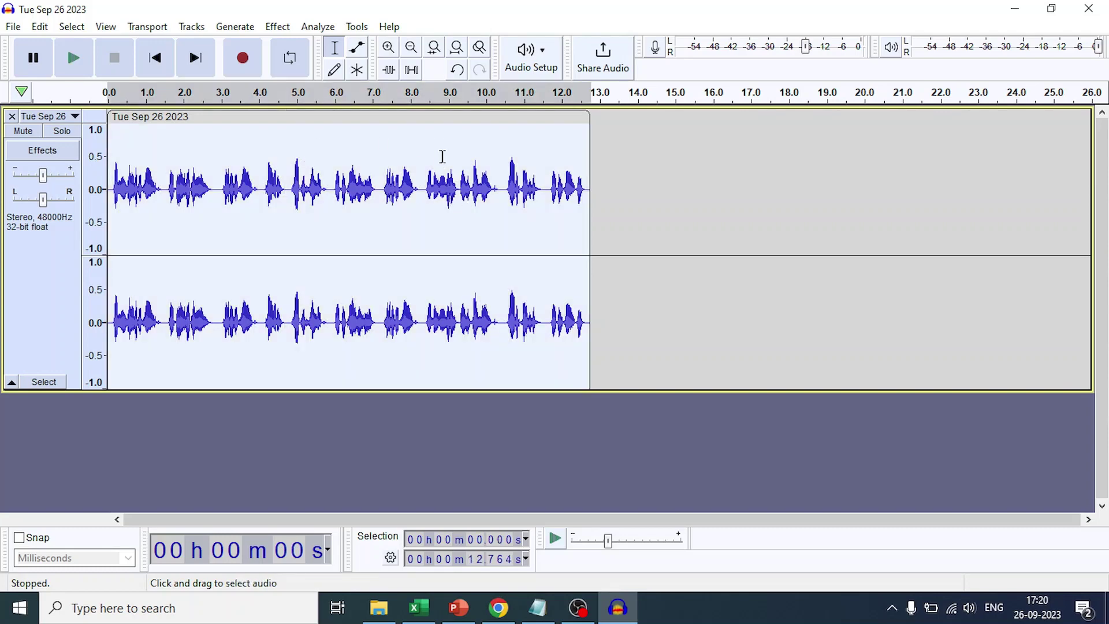
pyautogui.click(323, 32)
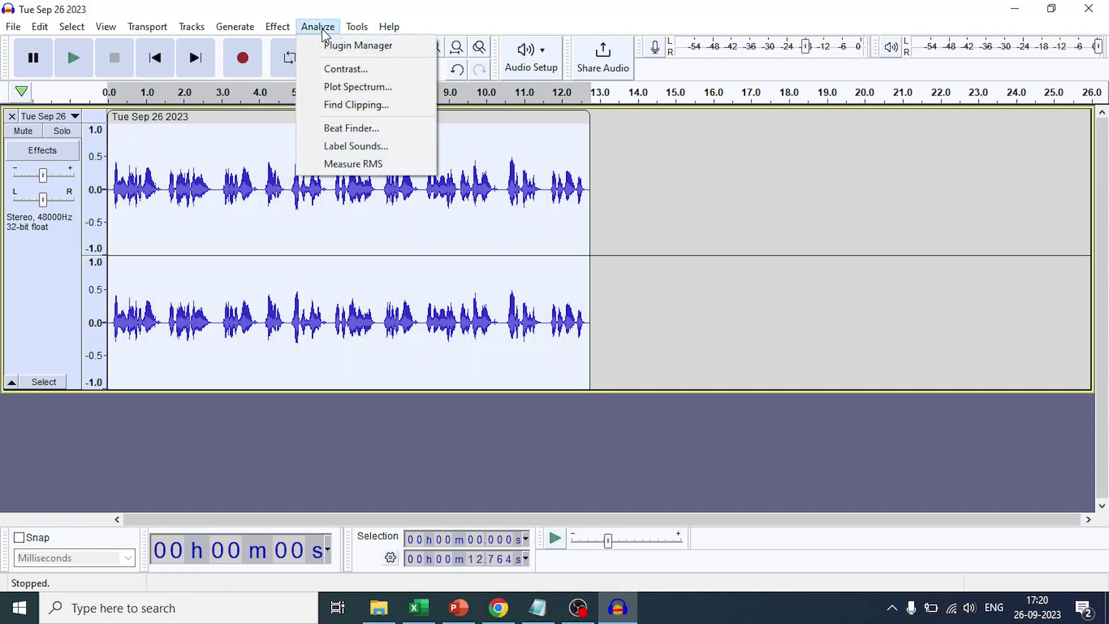
pyautogui.click(362, 146)
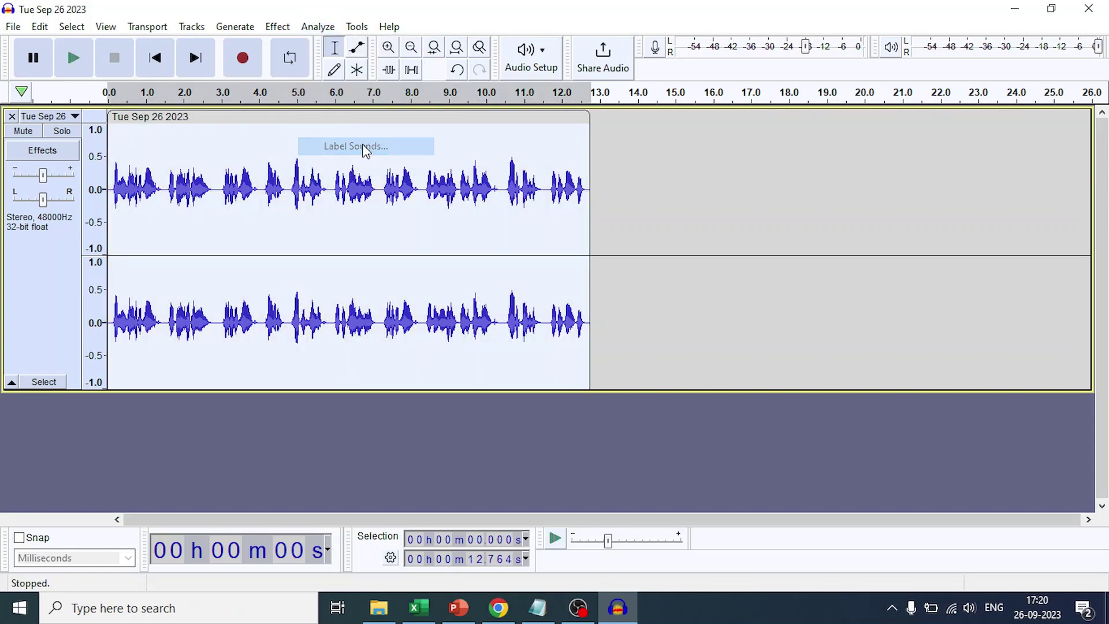
pyautogui.moveTo(550, 168); pyautogui.dragTo(702, 72)
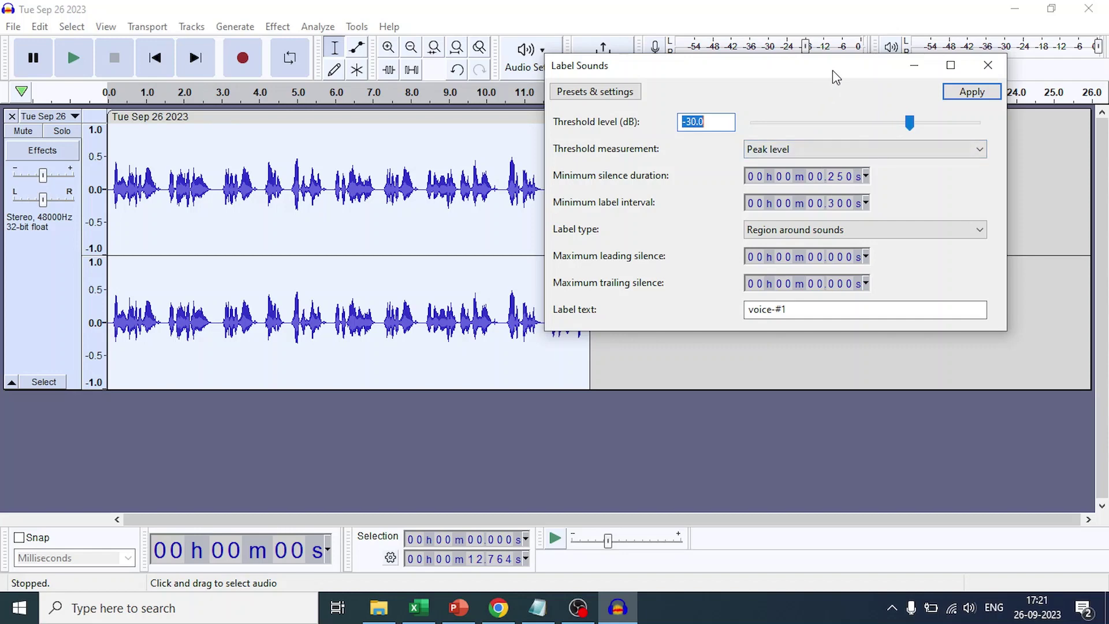
pyautogui.moveTo(830, 72); pyautogui.dragTo(845, 72)
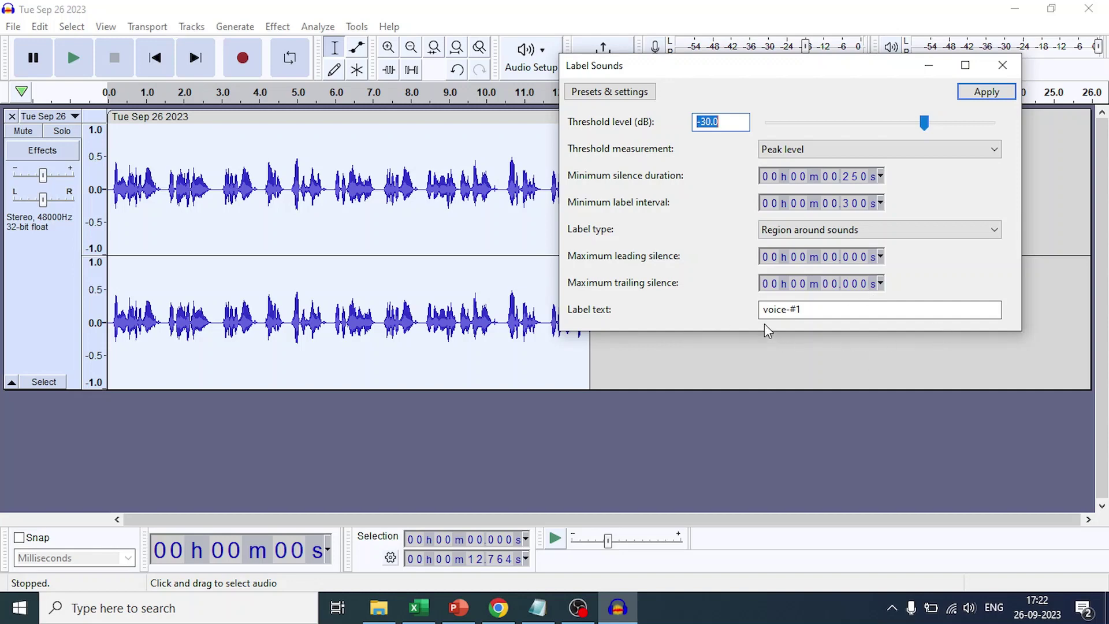
pyautogui.click(812, 311)
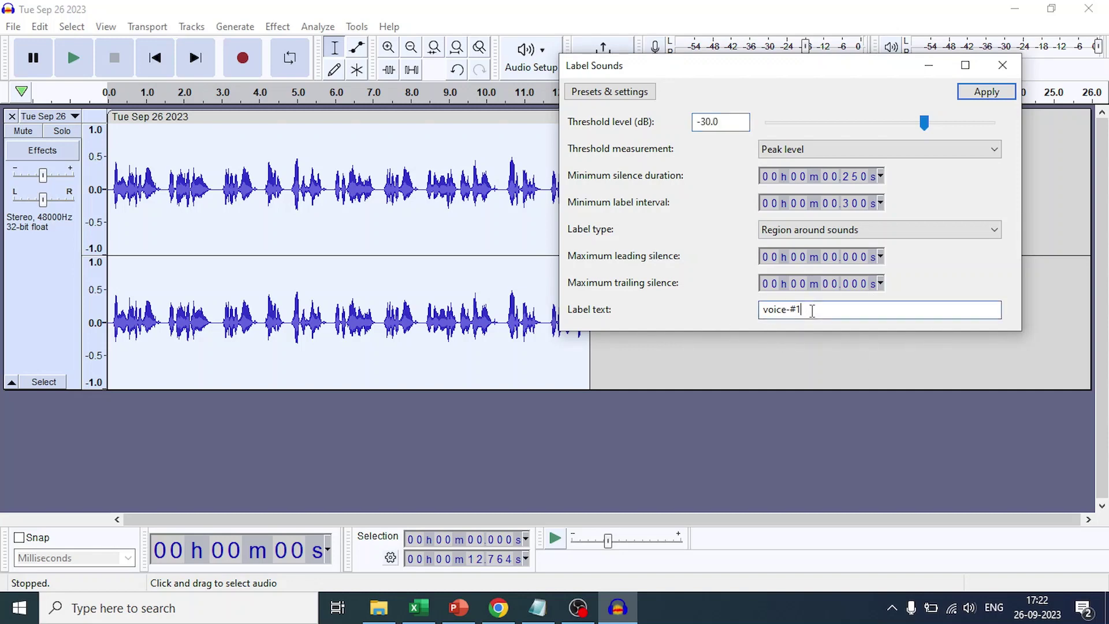
pyautogui.click(988, 94)
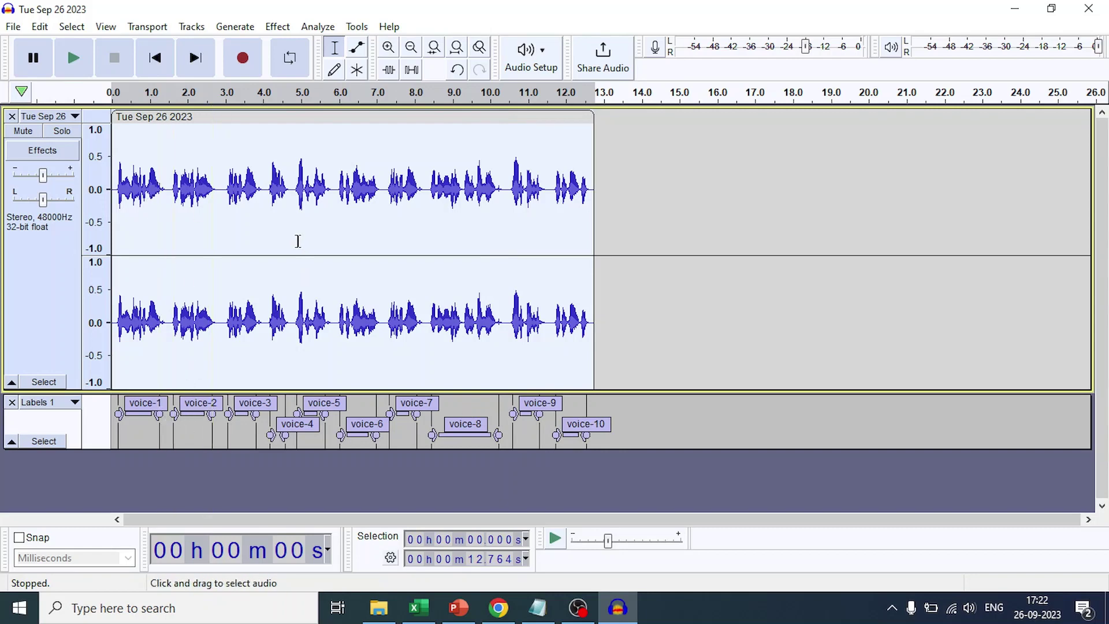
pyautogui.click(74, 58)
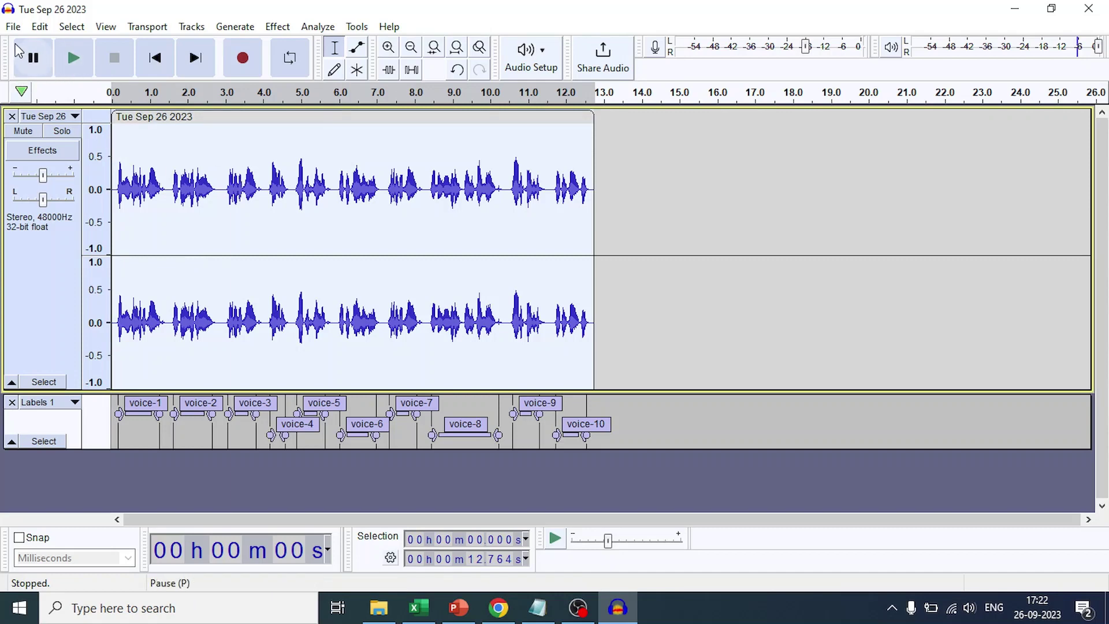
# Step: Set up a multiple-file WAV export split by labels, with numbering after the file name prefix "voice"
pyautogui.click(13, 26)
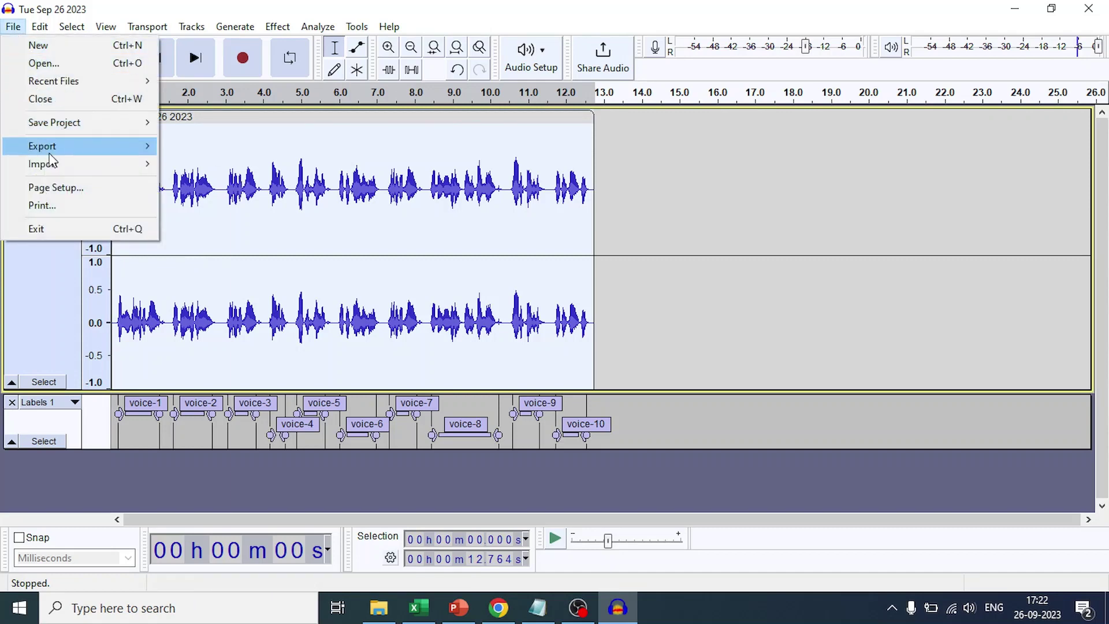
pyautogui.moveTo(56, 149)
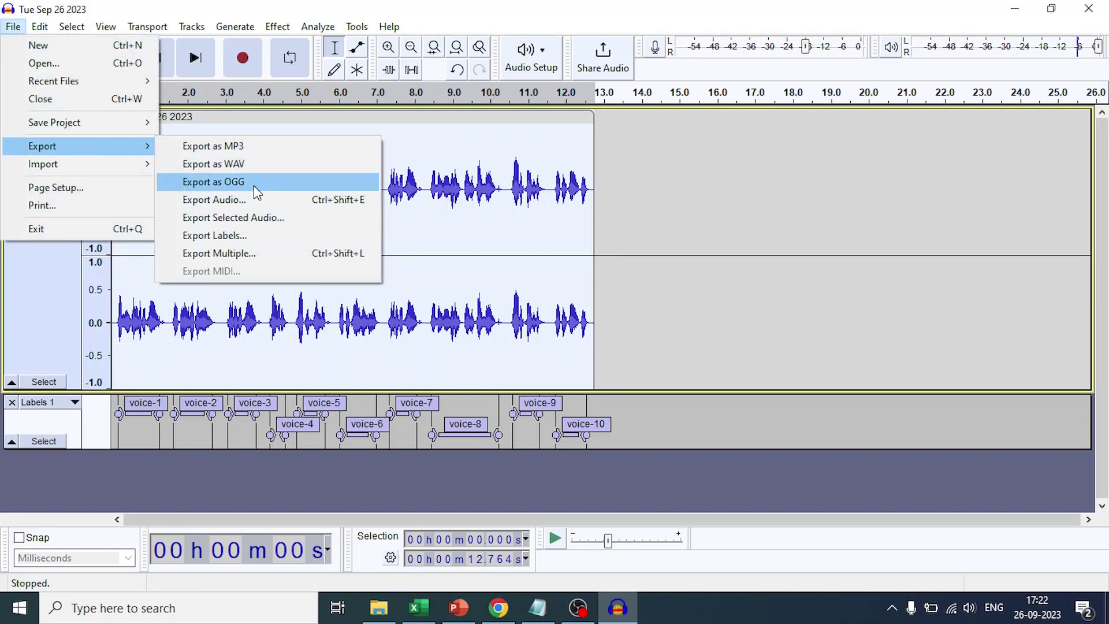
pyautogui.click(210, 254)
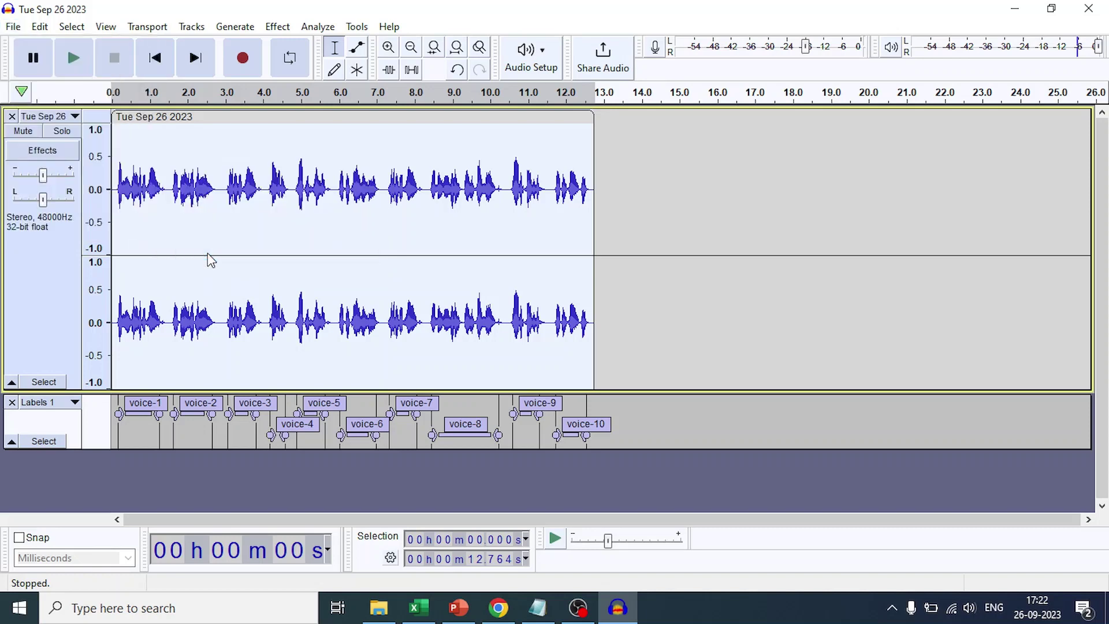
pyautogui.moveTo(542, 123); pyautogui.dragTo(742, 71)
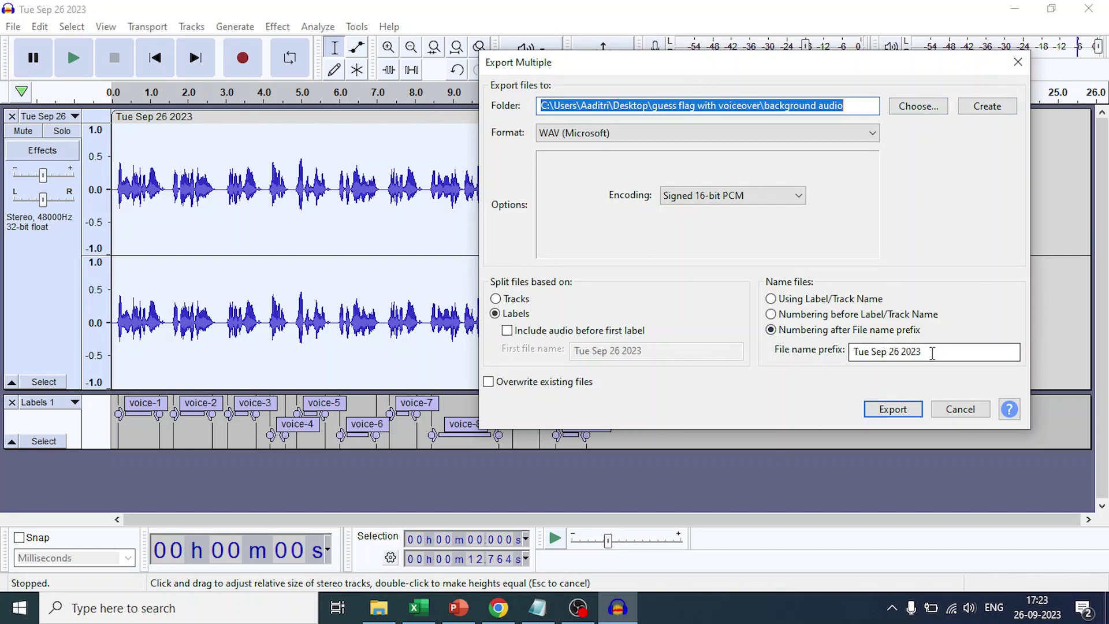
pyautogui.moveTo(931, 354); pyautogui.dragTo(853, 351)
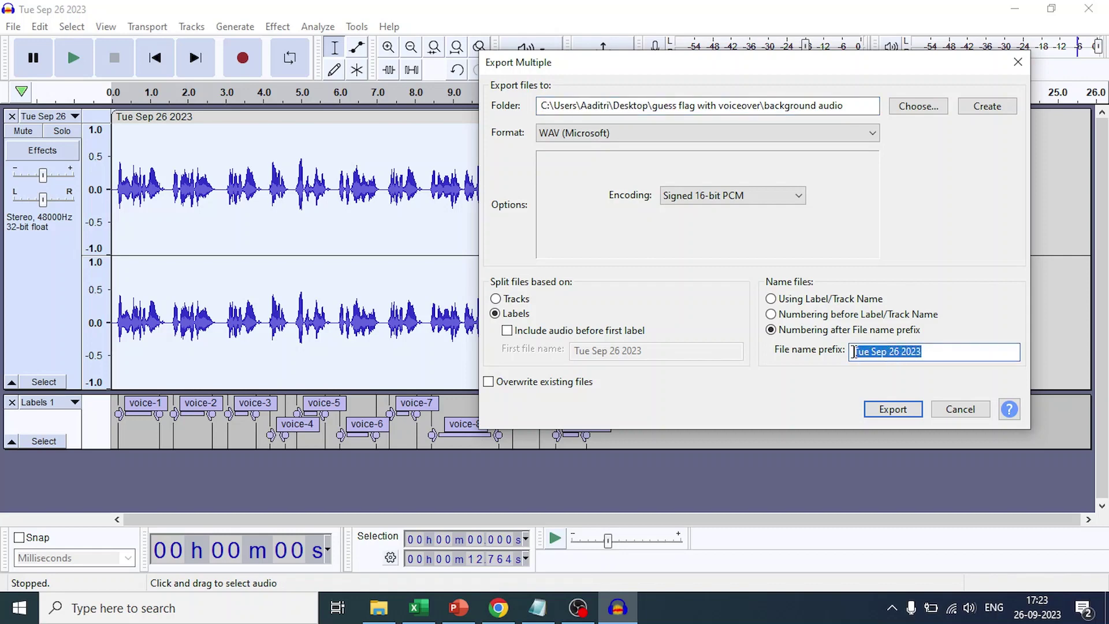
pyautogui.write('voice')
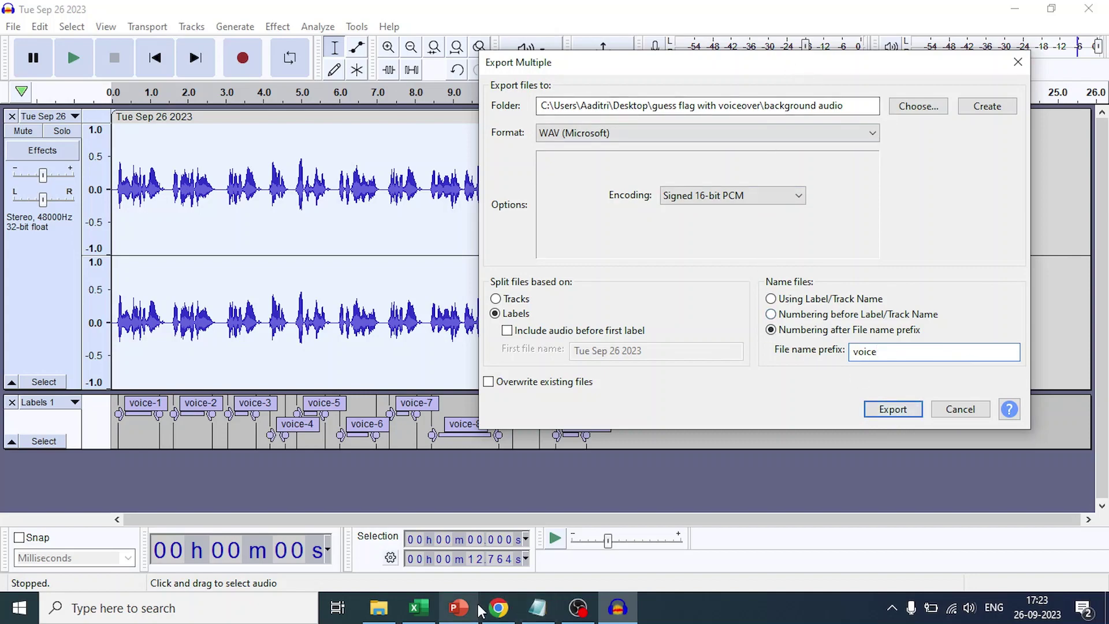
# Step: Switch to File Explorer, inspect the "background audio" and "voice" folders inside "guess flag with voiceover", and return to Audacity
pyautogui.click(381, 616)
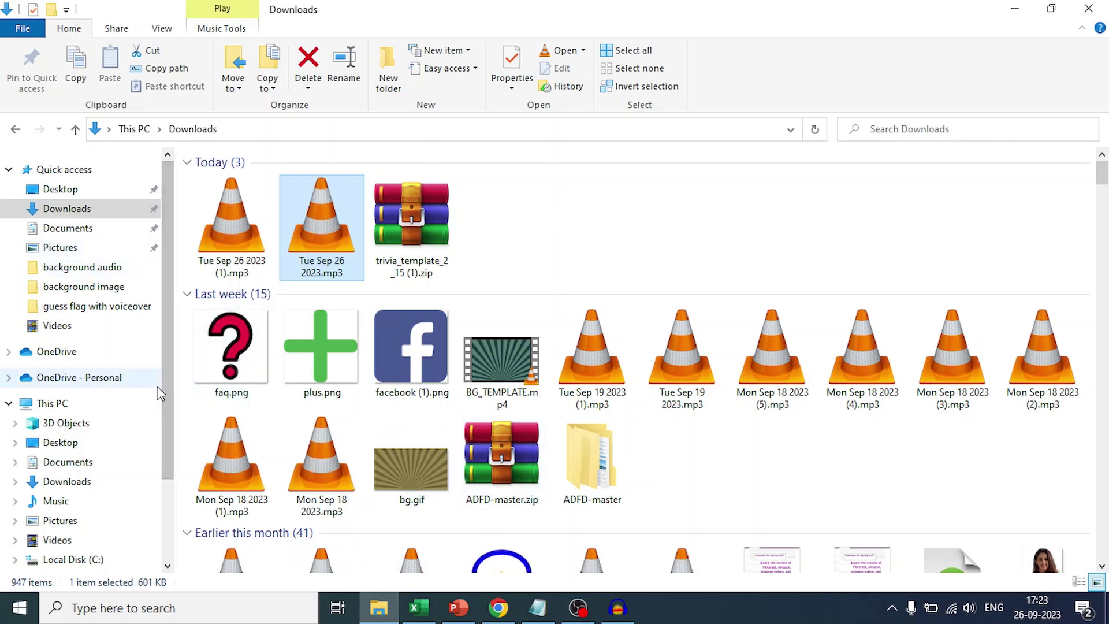
pyautogui.moveTo(381, 614)
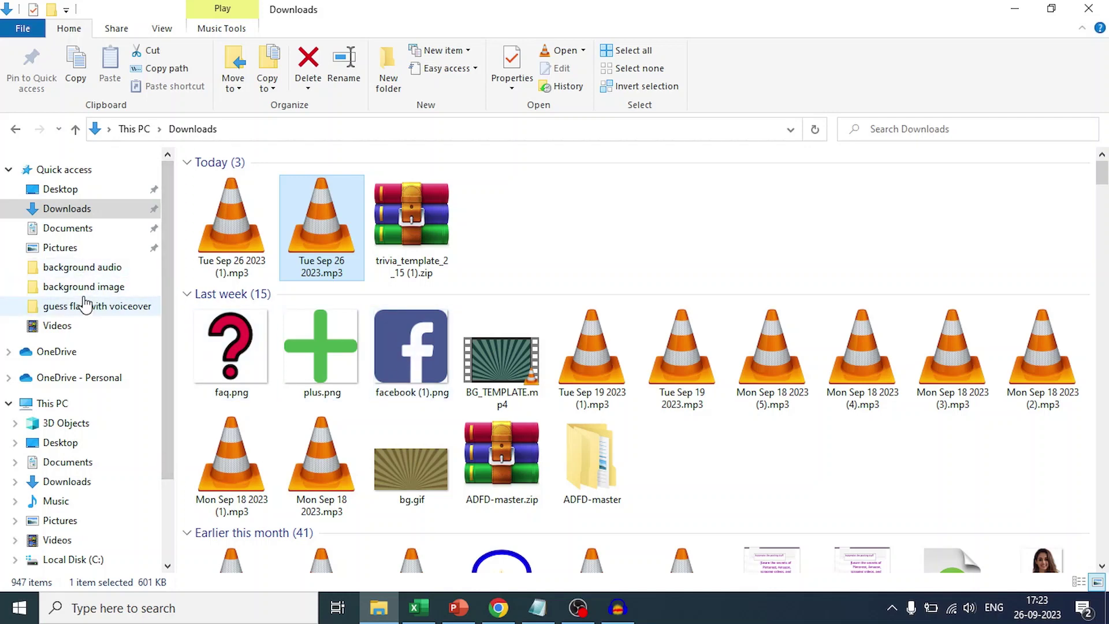
pyautogui.click(81, 267)
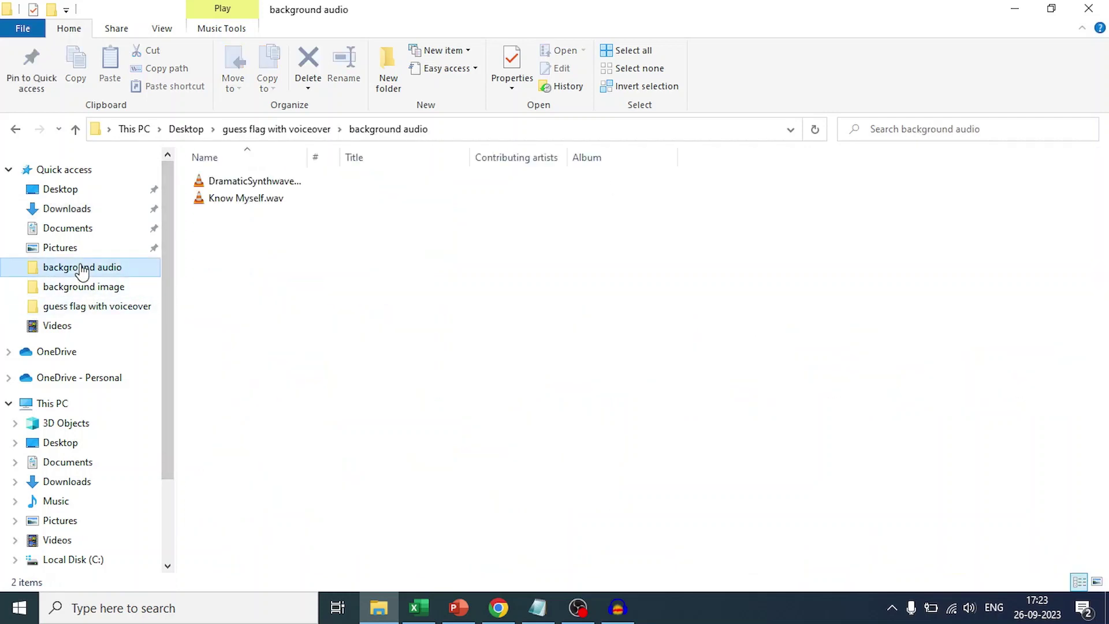
pyautogui.click(75, 130)
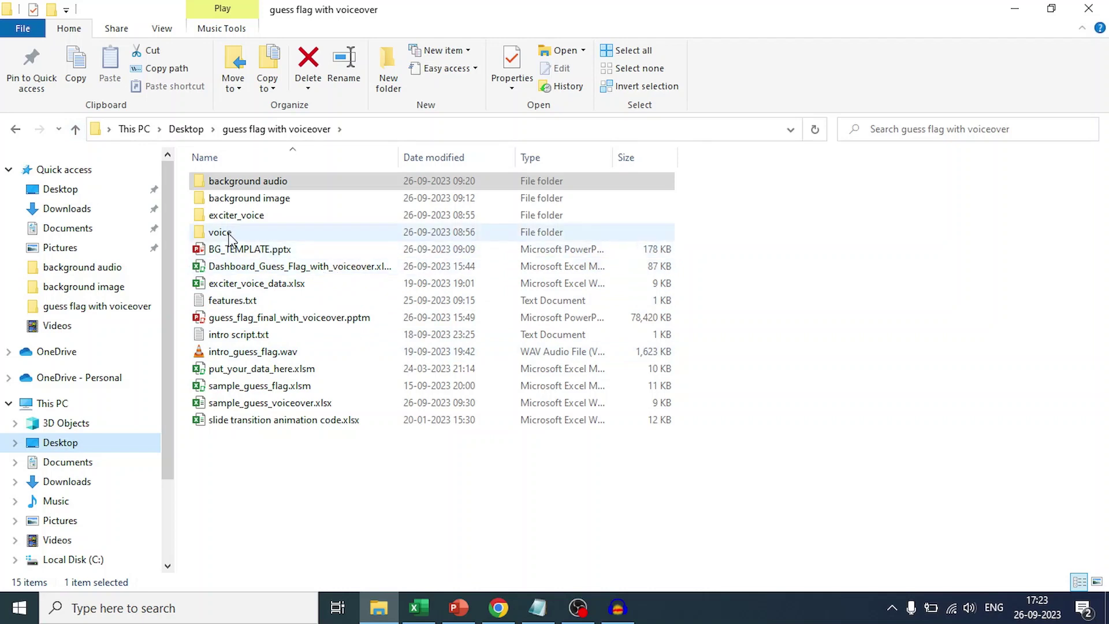
pyautogui.doubleClick(225, 233)
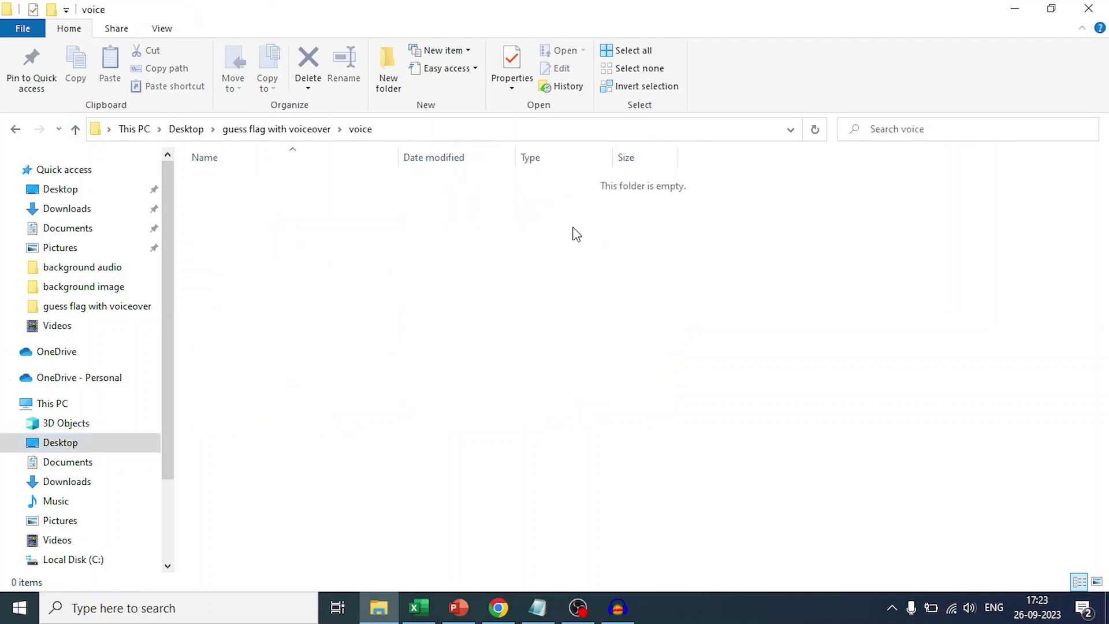
pyautogui.click(76, 133)
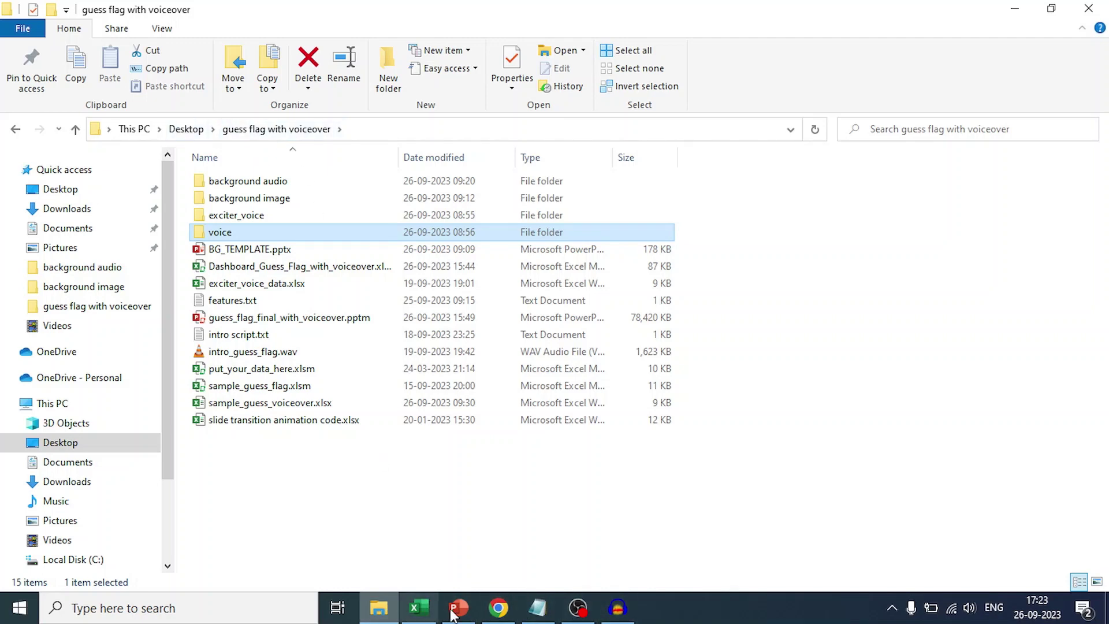
pyautogui.click(618, 609)
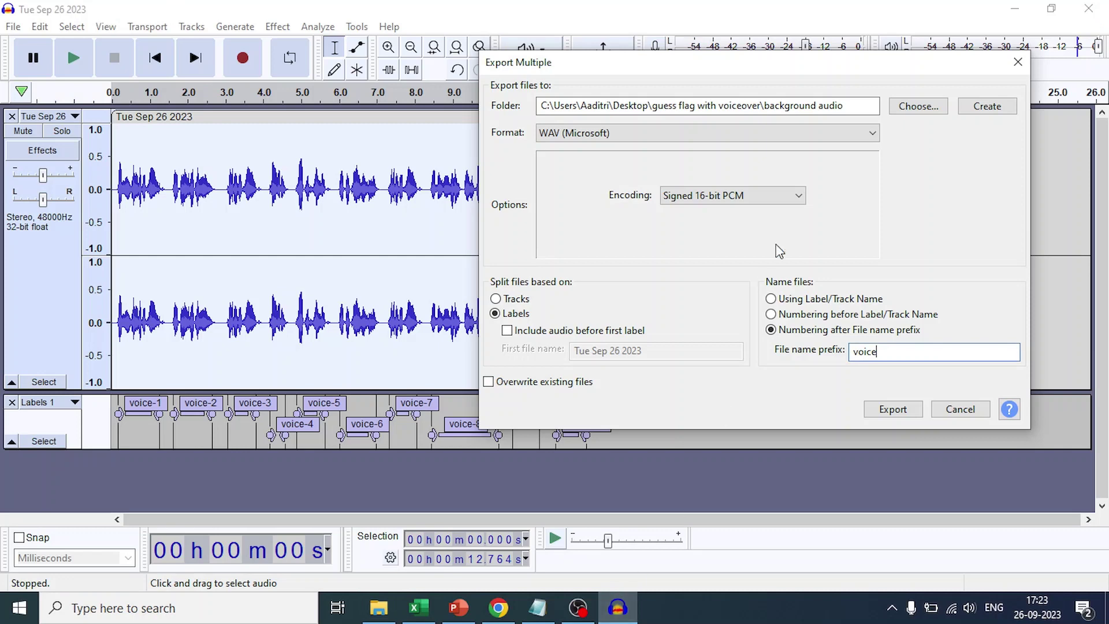
# Step: Set the export destination to the "voice" folder inside "guess flag with voiceover" and export the labelled clips
pyautogui.click(918, 105)
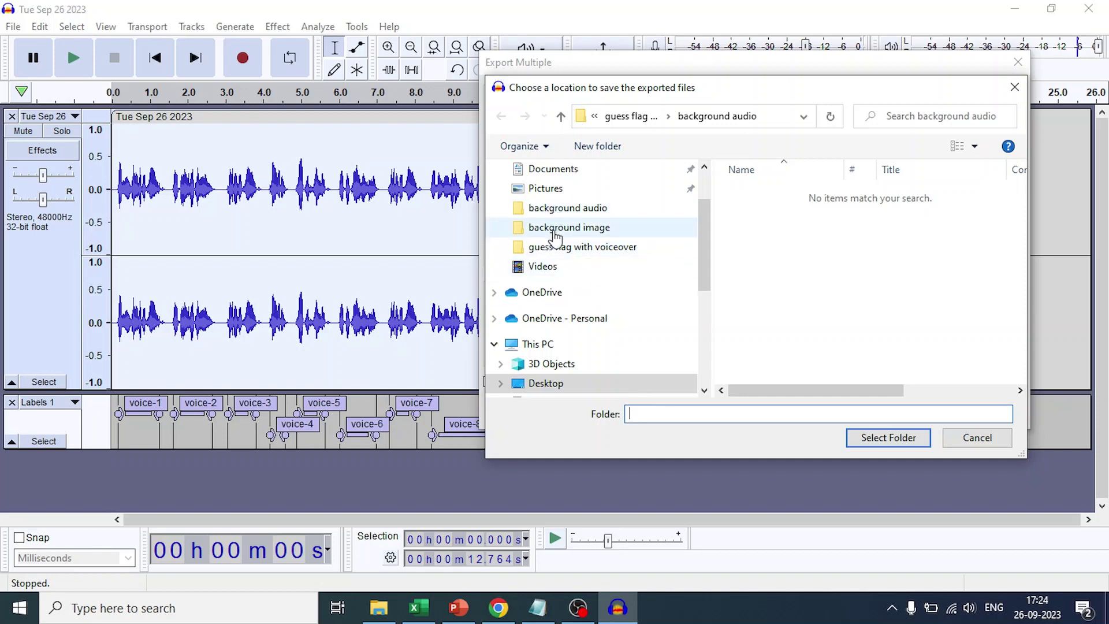
pyautogui.click(563, 247)
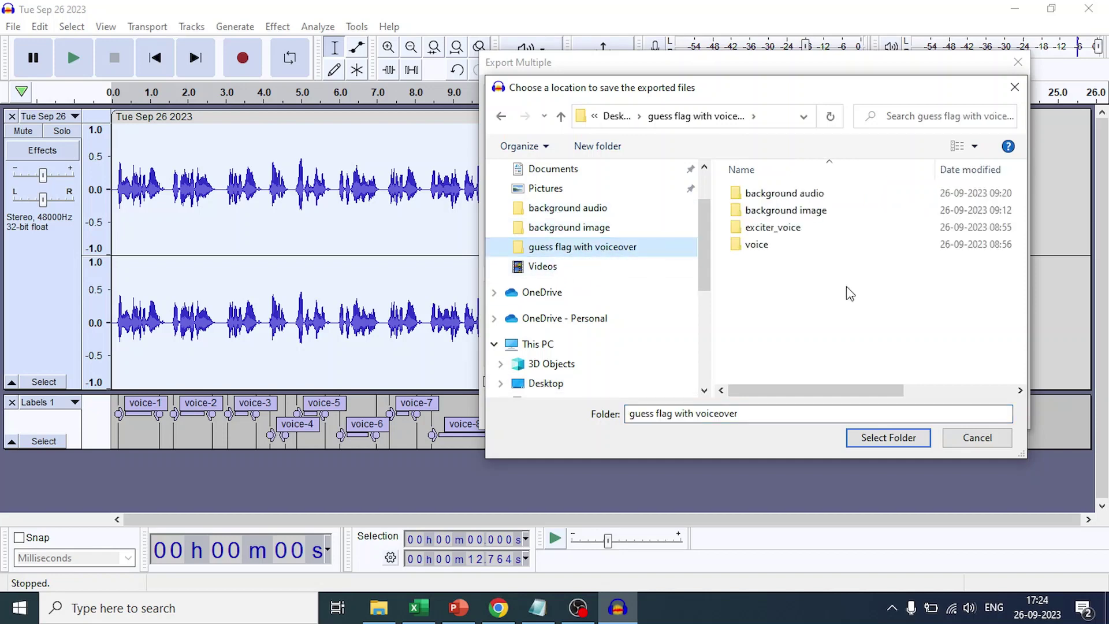
pyautogui.doubleClick(760, 246)
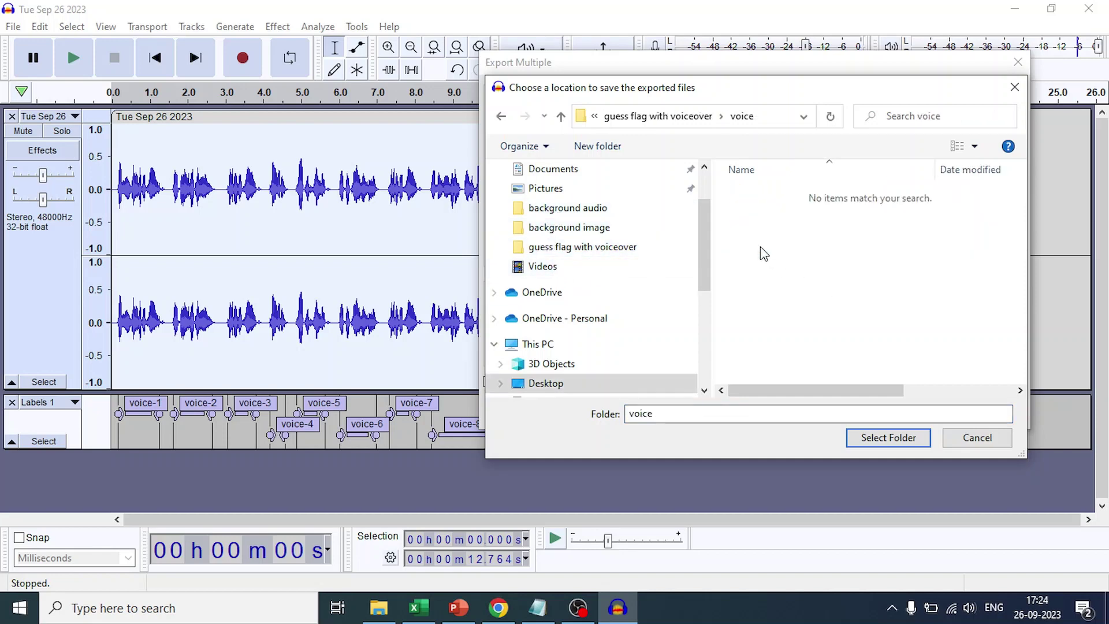
pyautogui.click(884, 444)
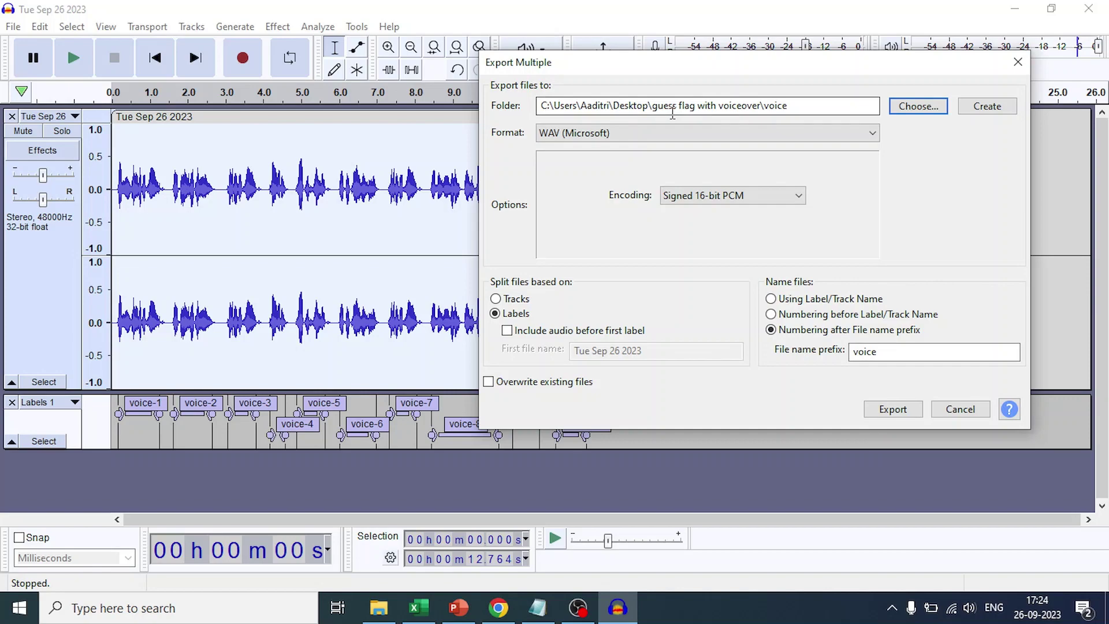
pyautogui.click(893, 410)
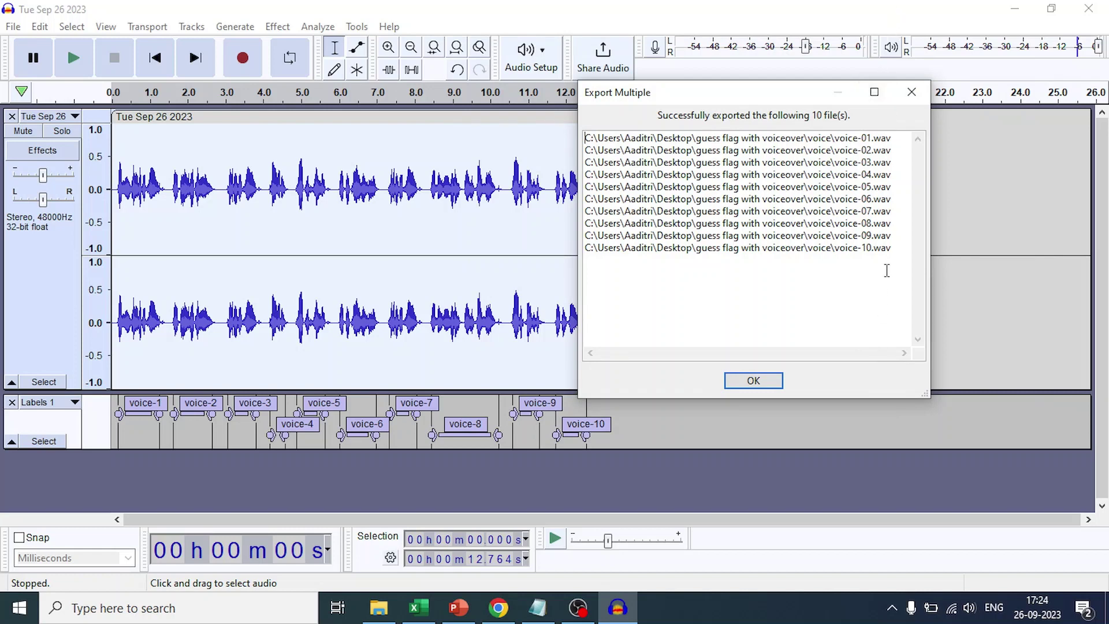
# Step: Dismiss the export report, switch to File Explorer, open the "voice" folder and widen its Name column
pyautogui.click(766, 386)
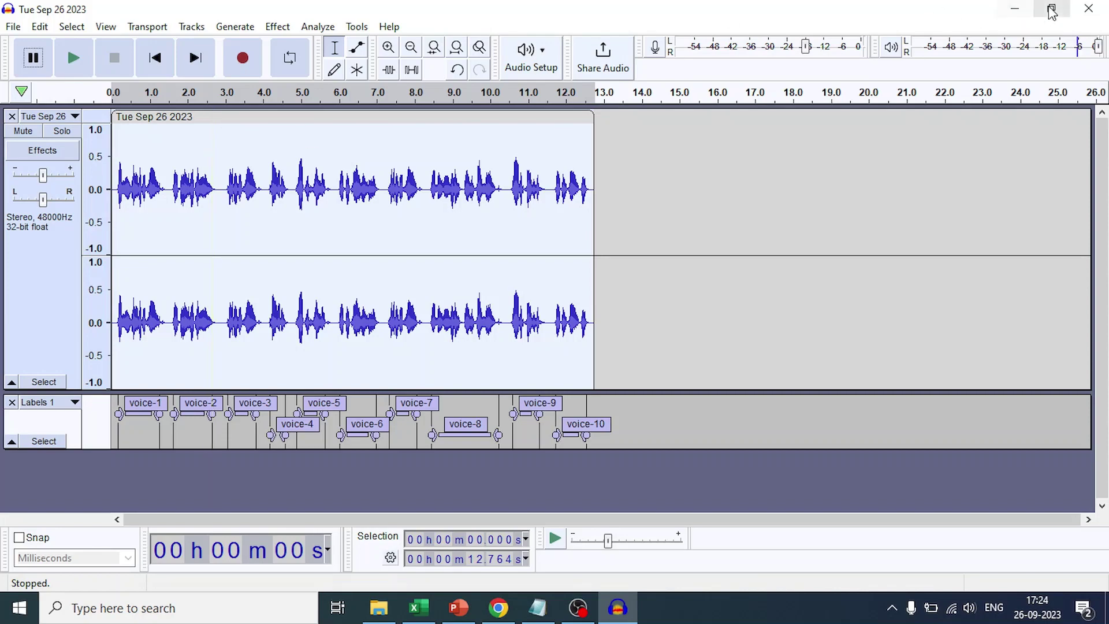
pyautogui.click(1018, 11)
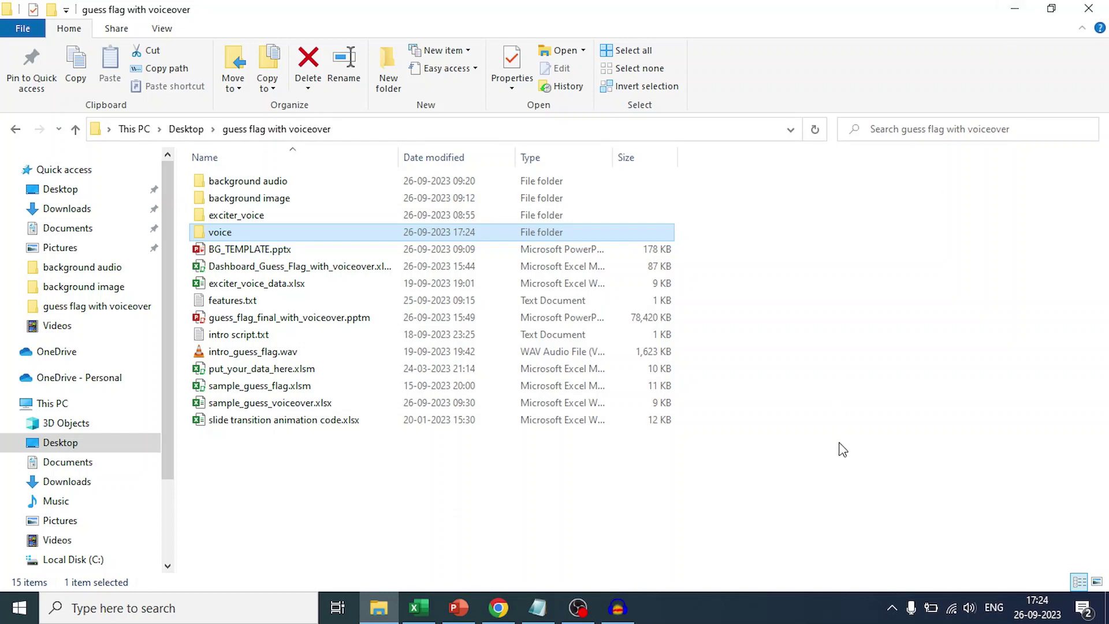
pyautogui.doubleClick(235, 234)
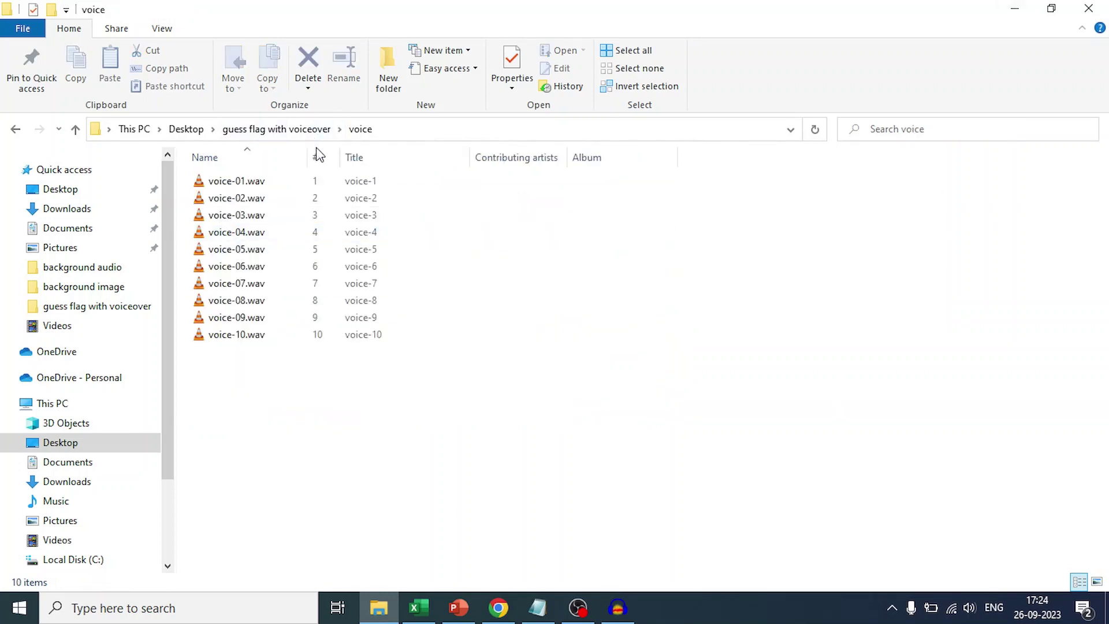
pyautogui.moveTo(310, 155); pyautogui.dragTo(398, 157)
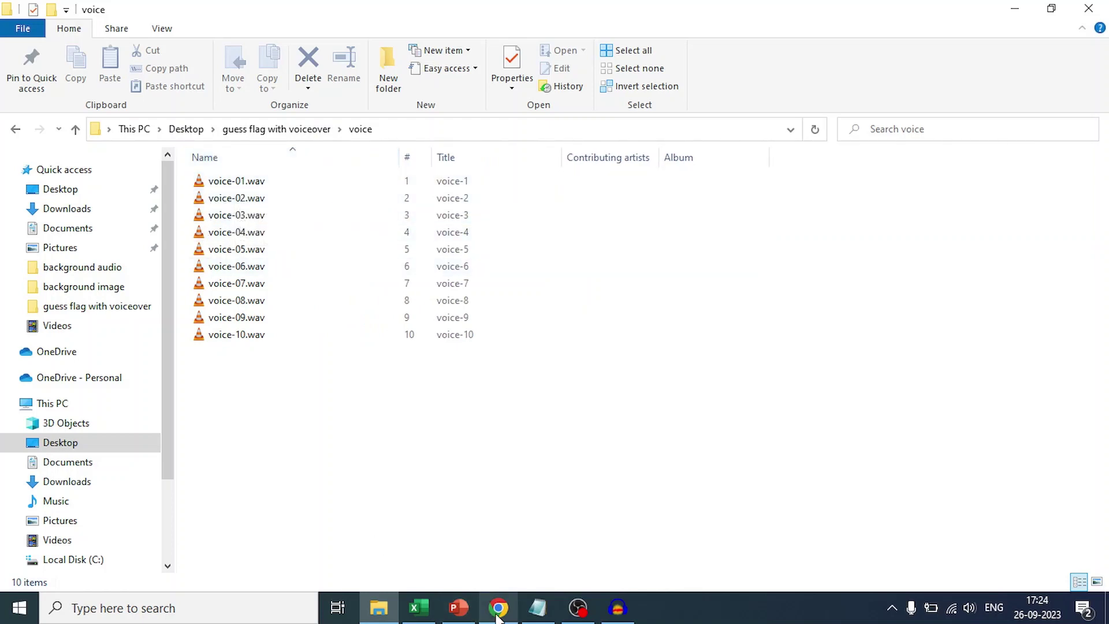
# Step: Switch to sample_guess_voiceover.xlsx in Excel and compare its question and answer audio paths with the files in the "voice" folder
pyautogui.moveTo(427, 613)
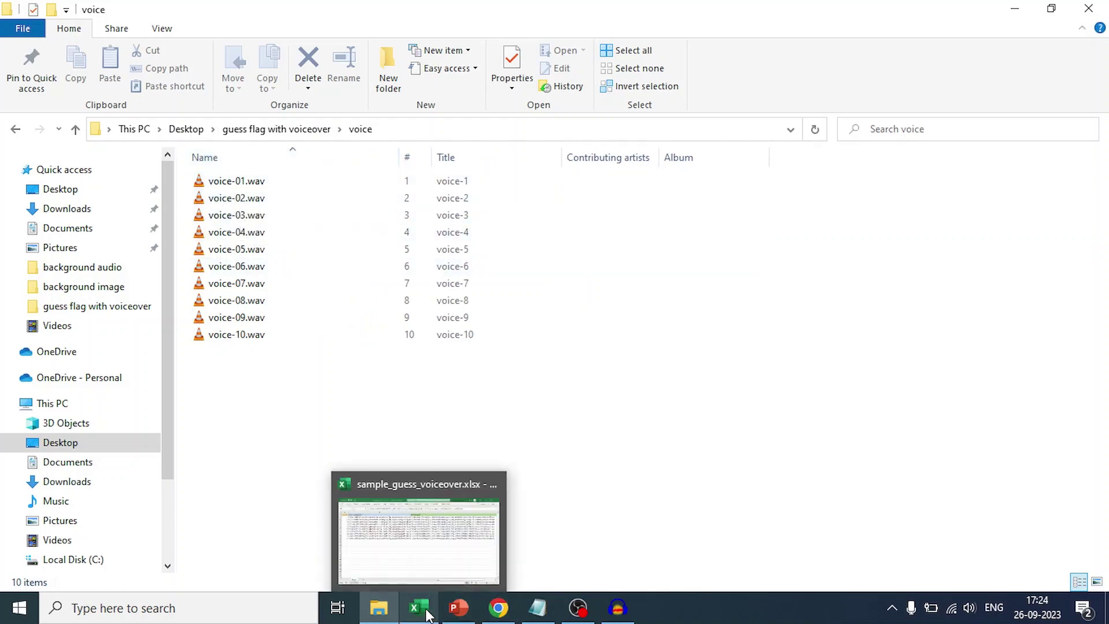
pyautogui.click(448, 557)
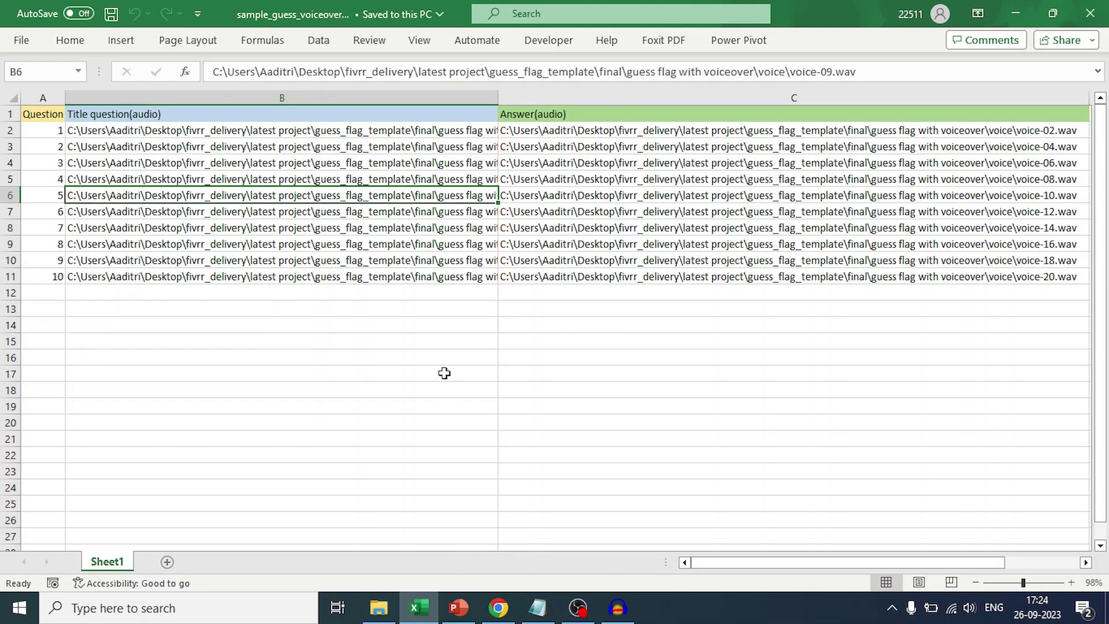
pyautogui.click(874, 75)
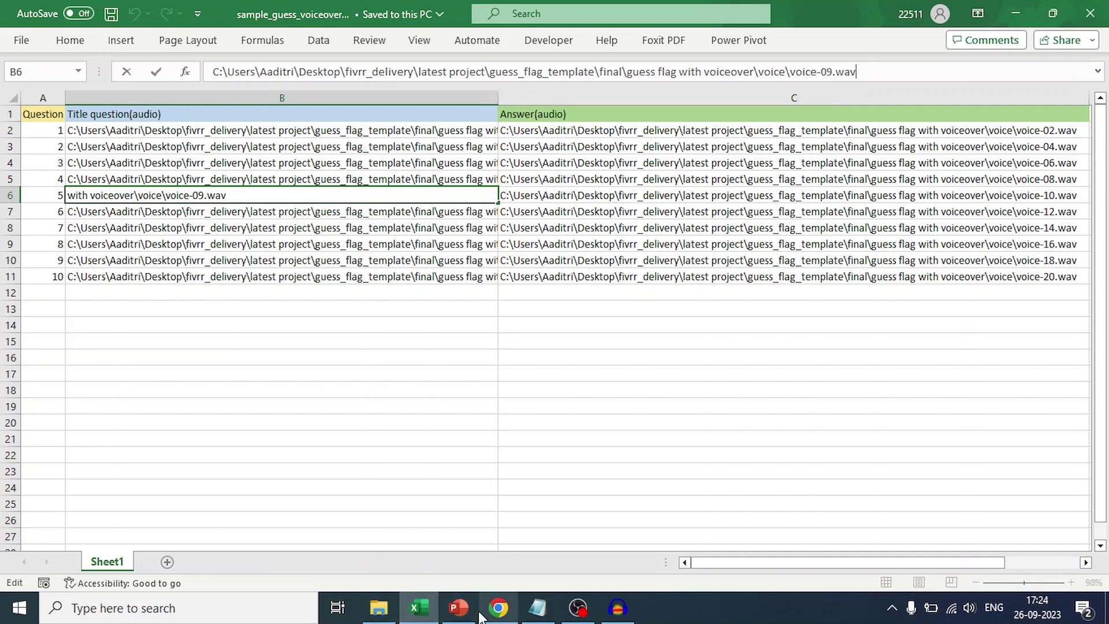
pyautogui.click(378, 608)
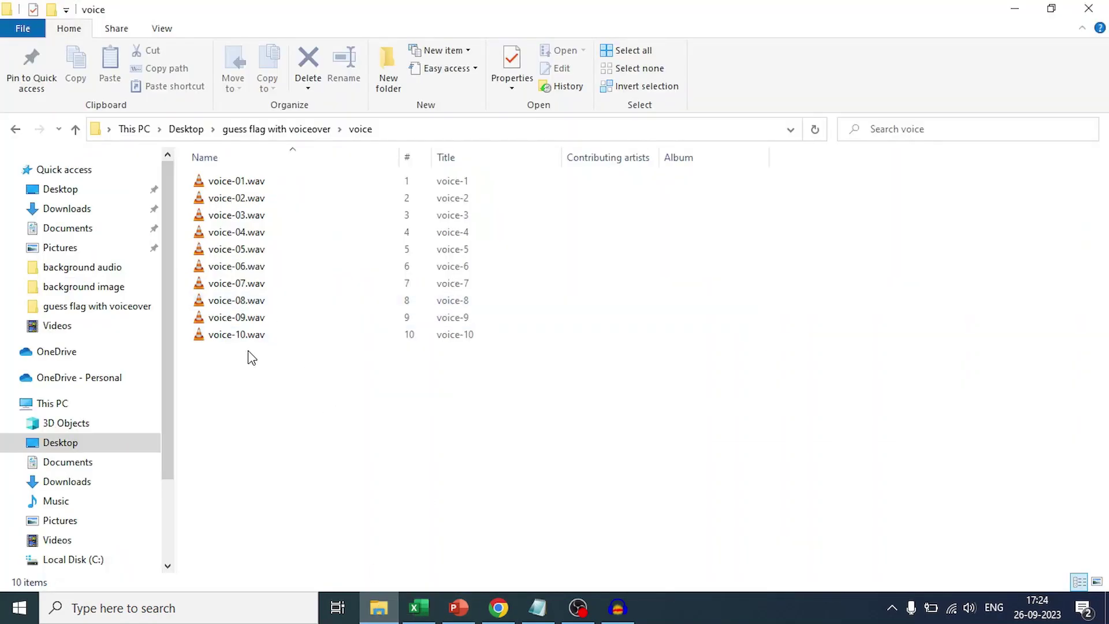
pyautogui.click(428, 609)
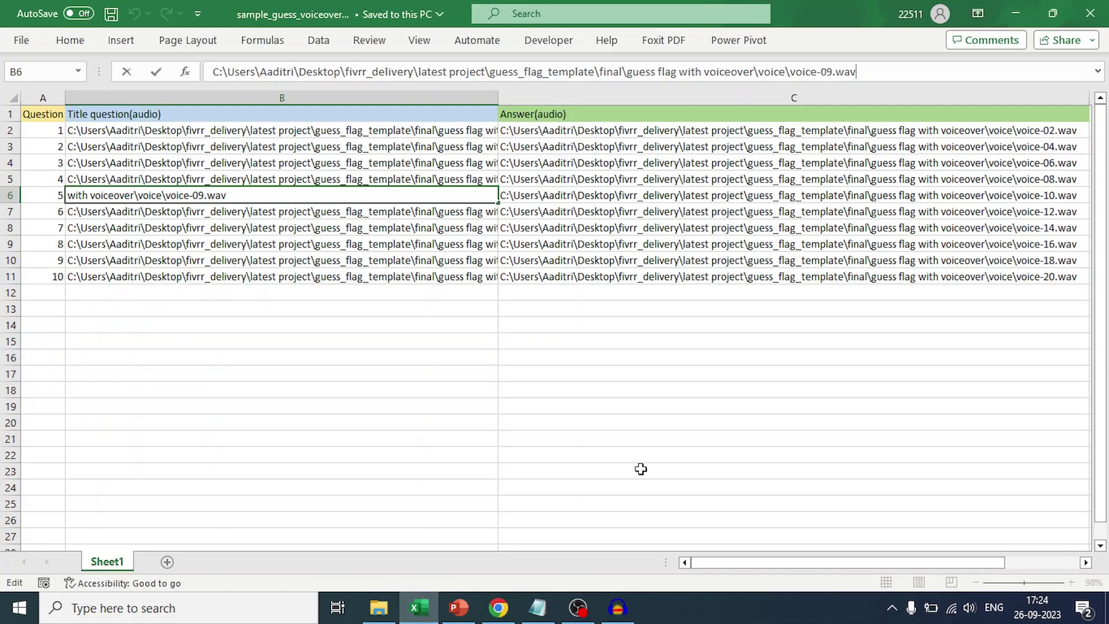
pyautogui.click(671, 454)
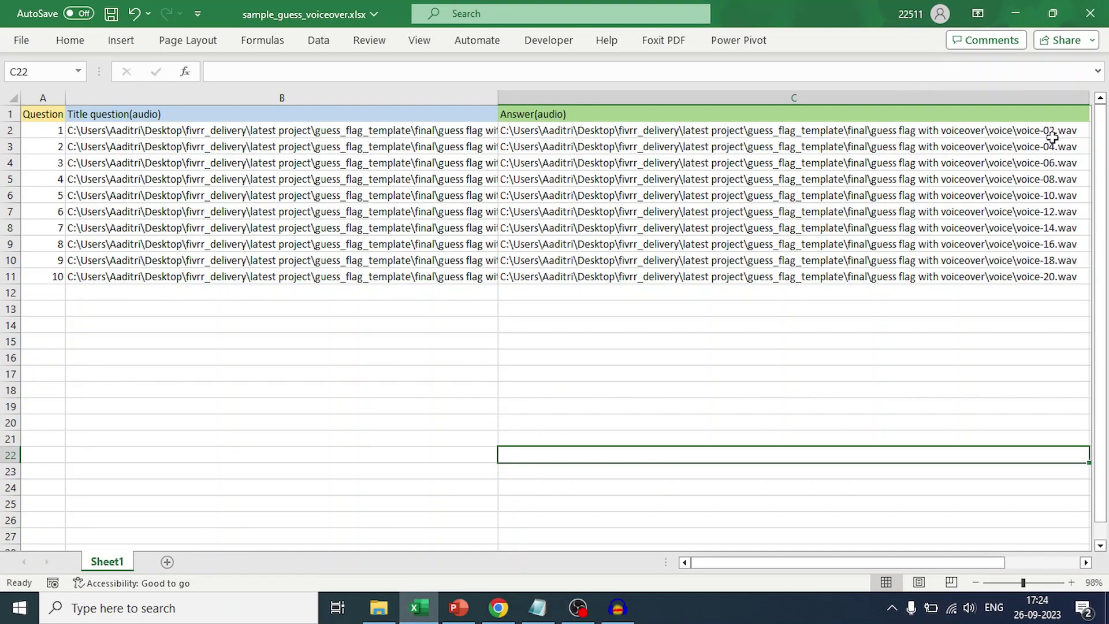
pyautogui.click(1030, 132)
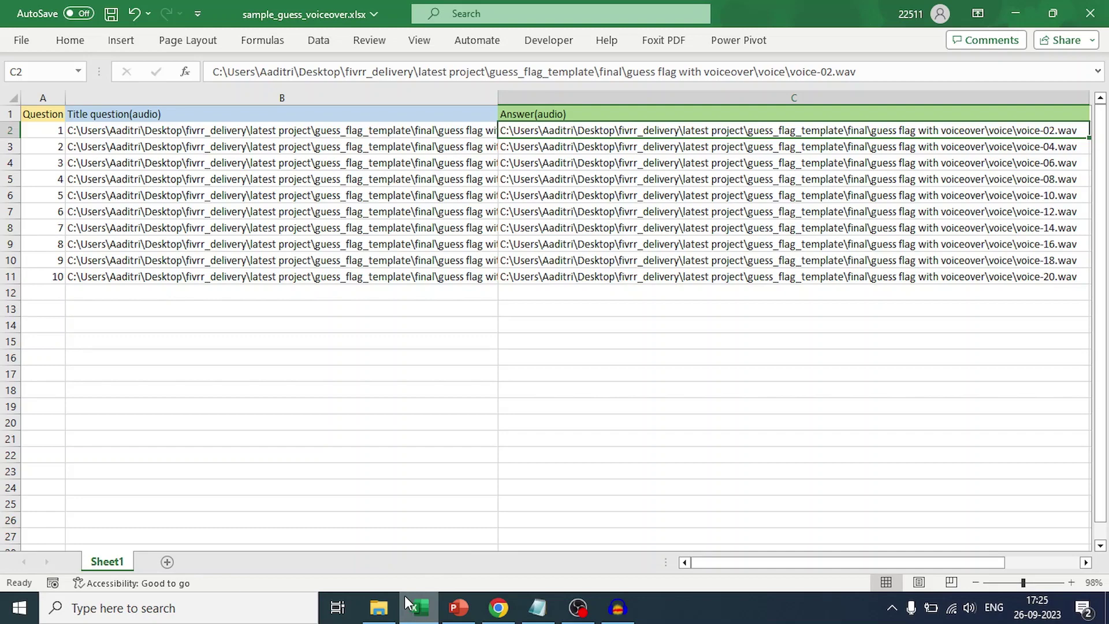
# Step: Switch to File Explorer and copy the full path of voice-01.wav in the "voice" folder
pyautogui.moveTo(381, 607)
pyautogui.click(396, 561)
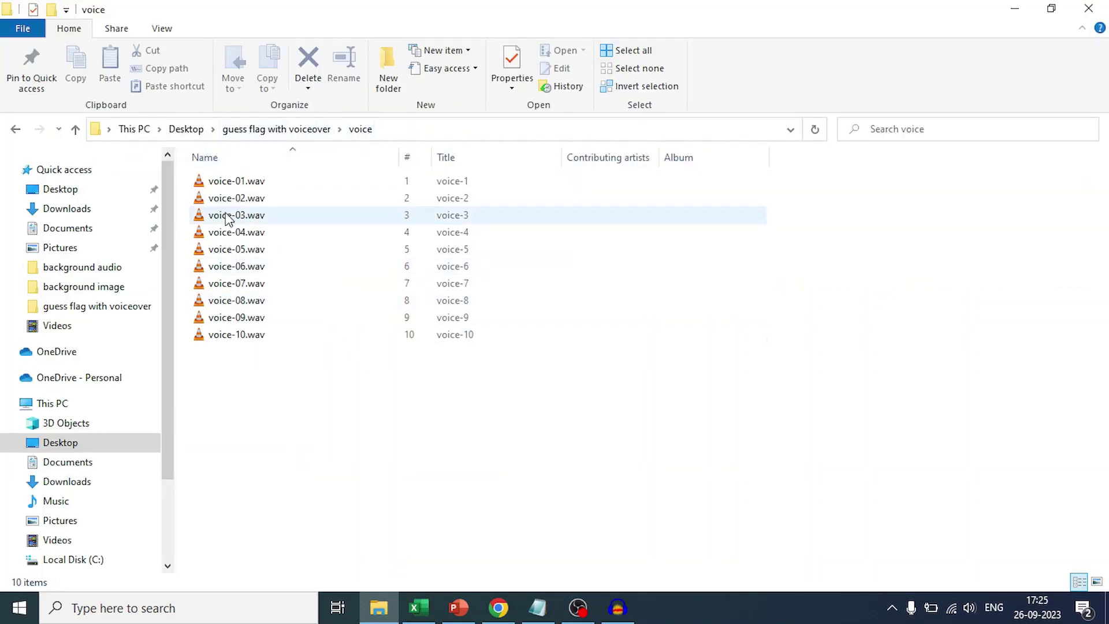
pyautogui.click(232, 183)
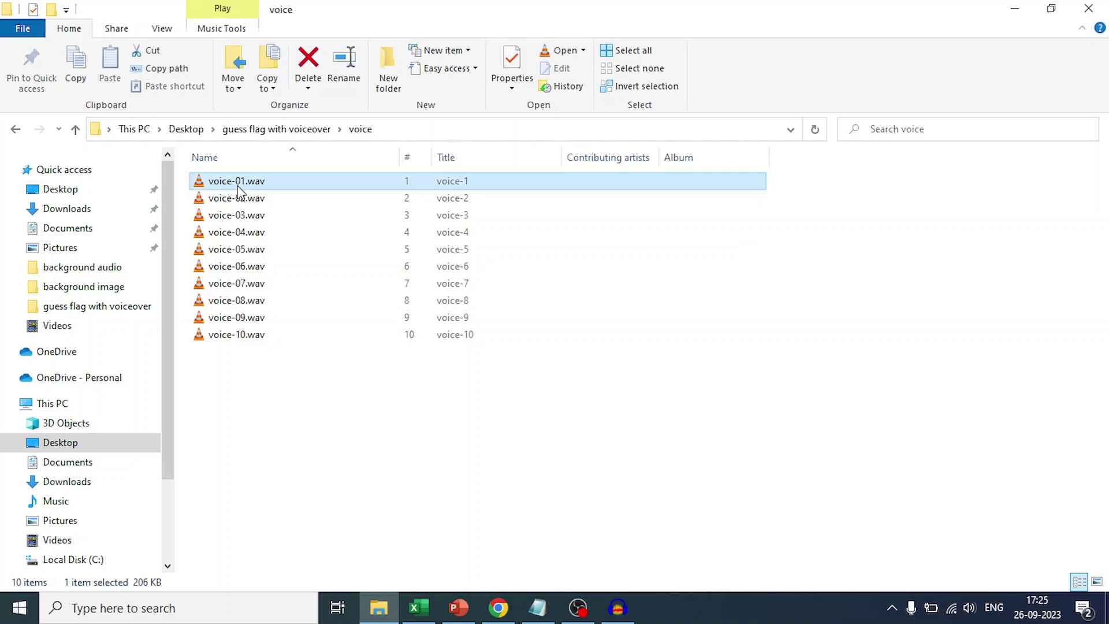
pyautogui.click(173, 72)
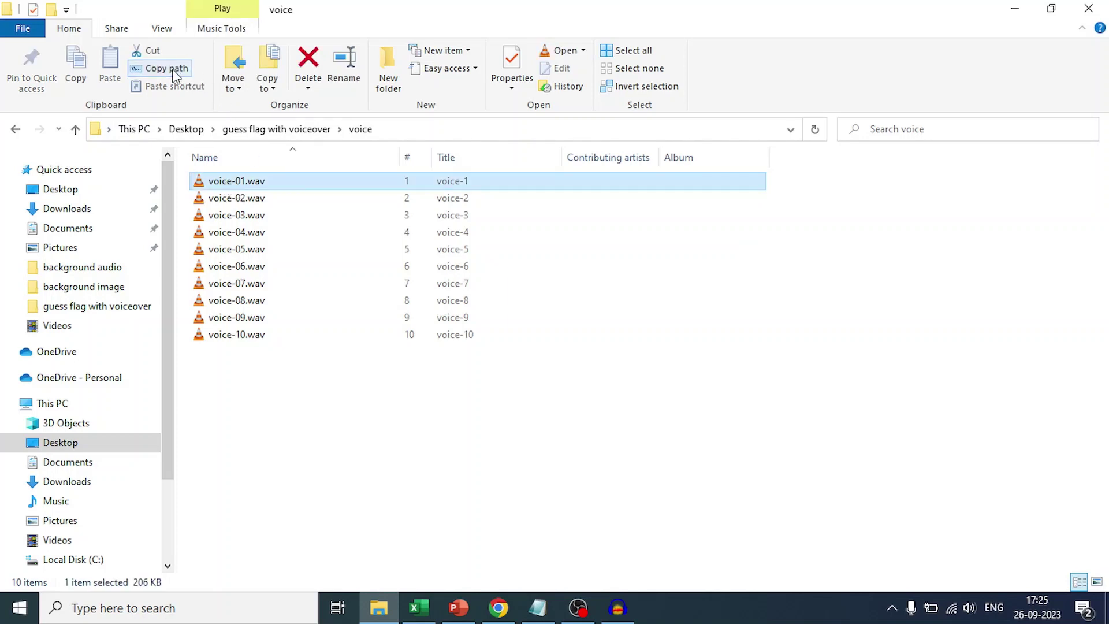
# Step: Return to the Excel workbook, select empty cell B15 and widen column B
pyautogui.click(420, 615)
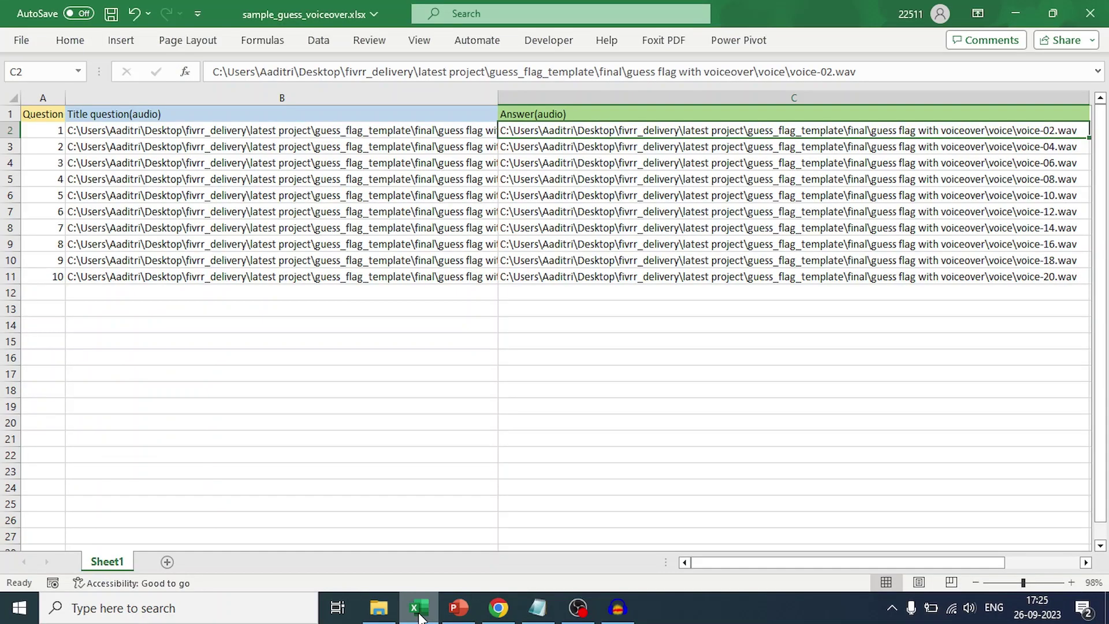
pyautogui.click(91, 349)
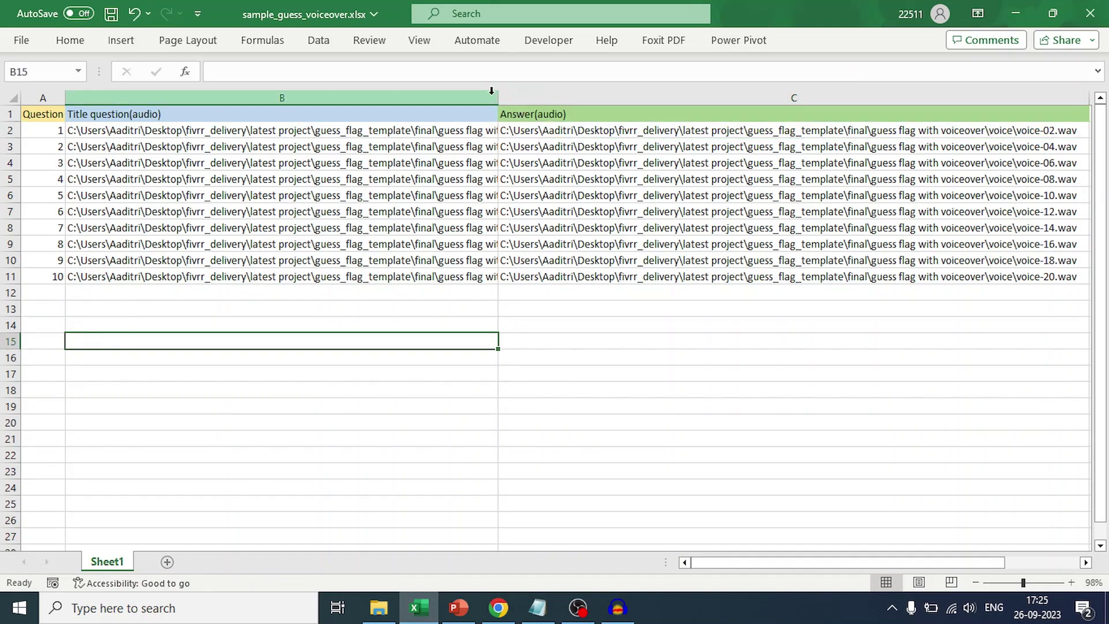
pyautogui.moveTo(498, 97); pyautogui.dragTo(554, 98)
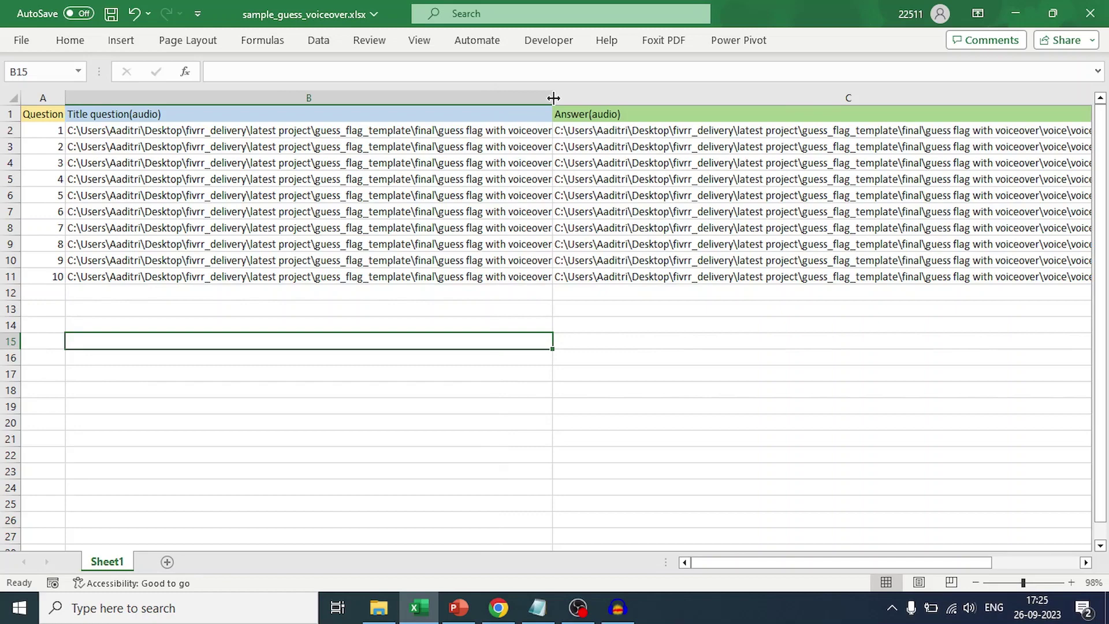
pyautogui.rightClick(105, 349)
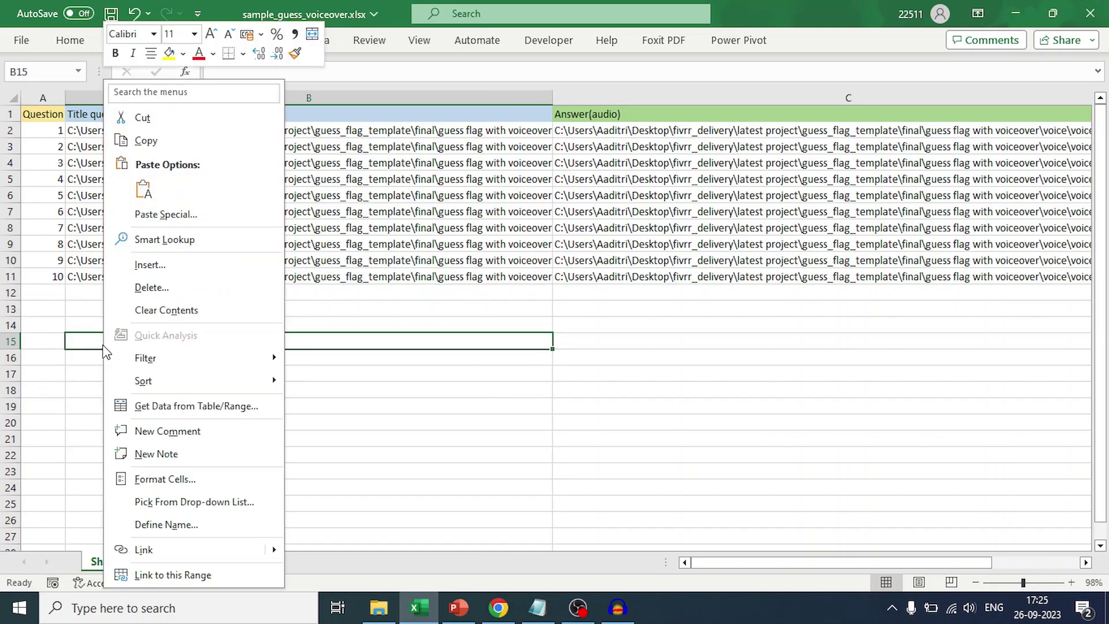
pyautogui.click(149, 218)
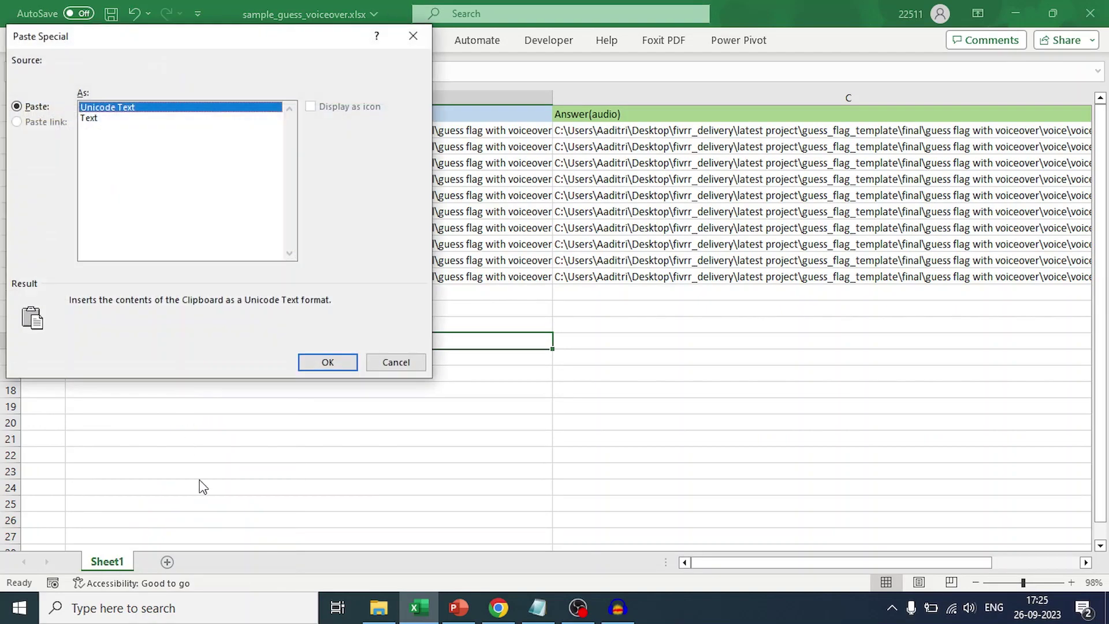
pyautogui.click(396, 362)
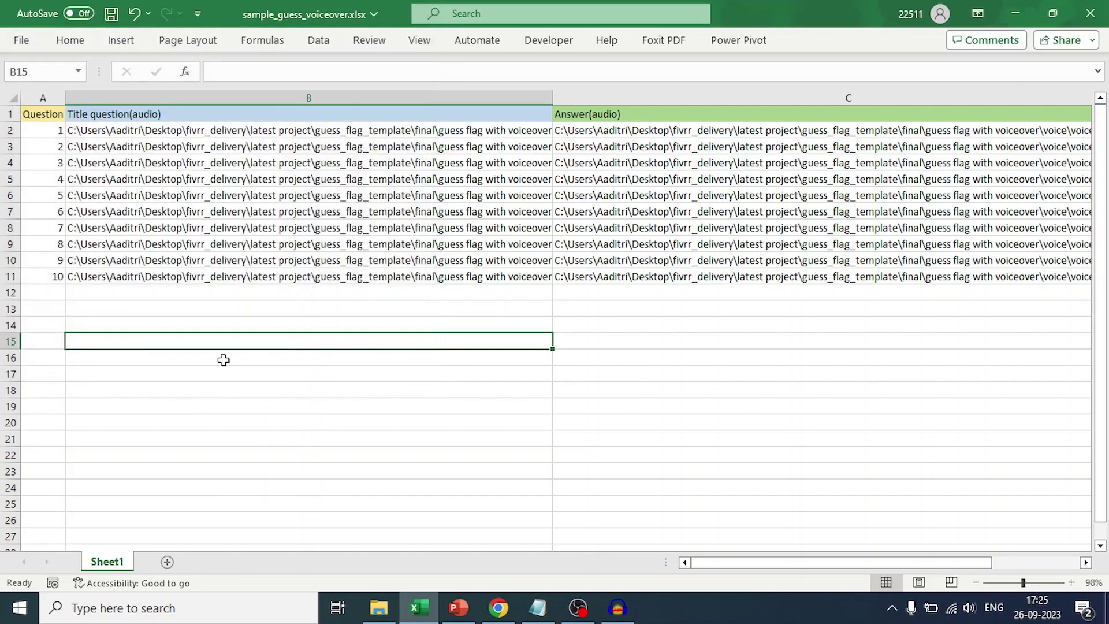
# Step: Paste the copied voice-01.wav path into cell B15 as plain text
pyautogui.rightClick(111, 339)
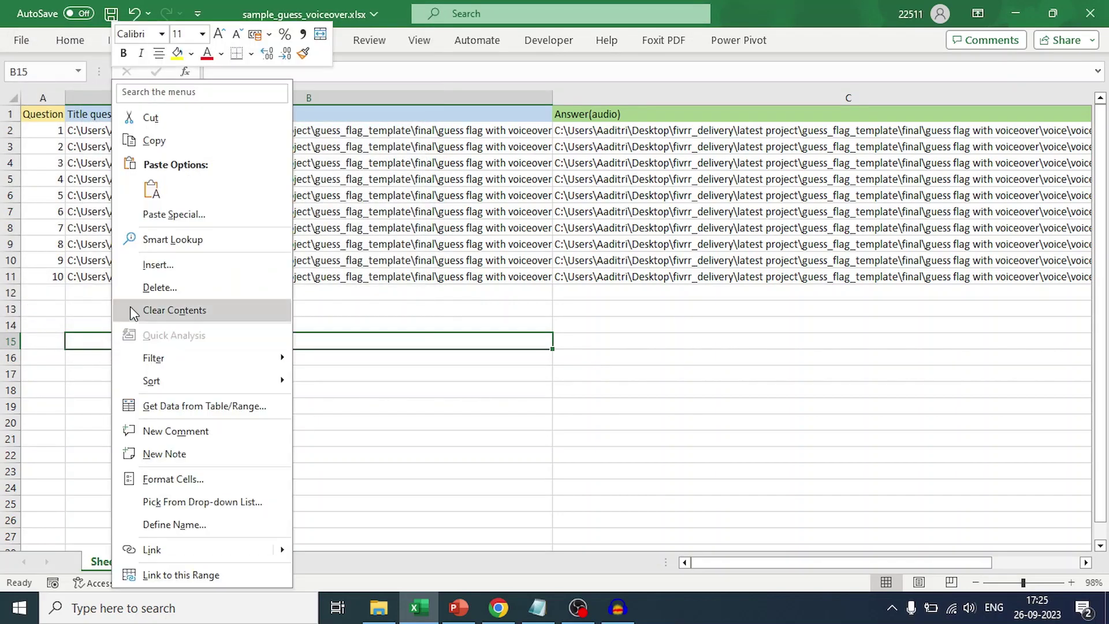
pyautogui.click(152, 192)
pyautogui.click(272, 469)
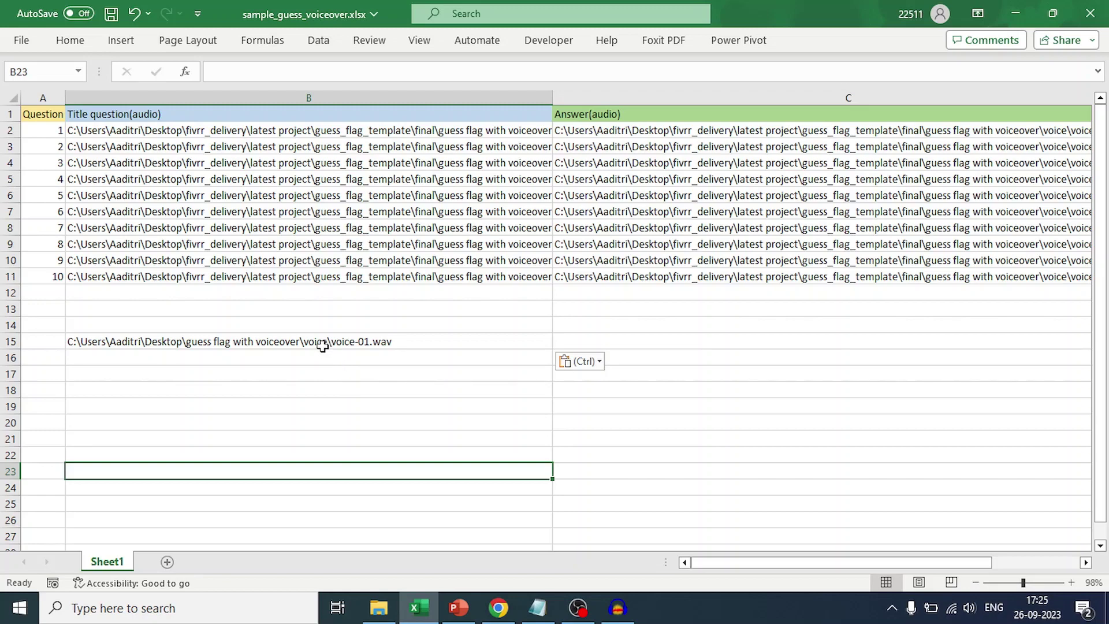
# Step: Copy the folder path in cell B2 through "guess flag with voiceover\voice\" and enter it as the search text in Find and Replace
pyautogui.click(350, 132)
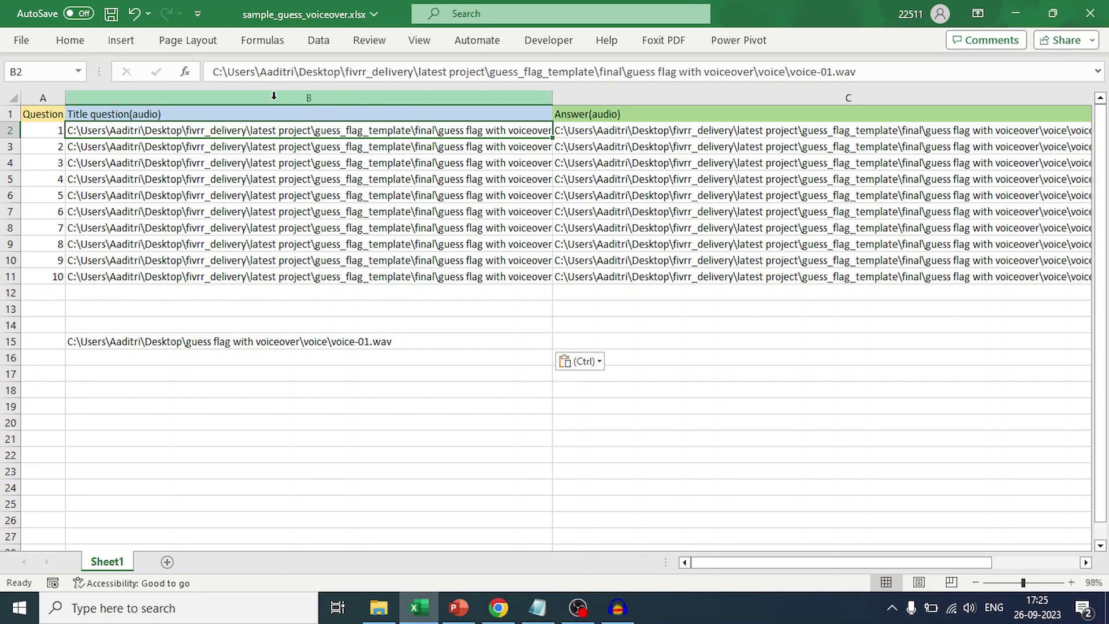
pyautogui.moveTo(213, 74); pyautogui.dragTo(791, 77)
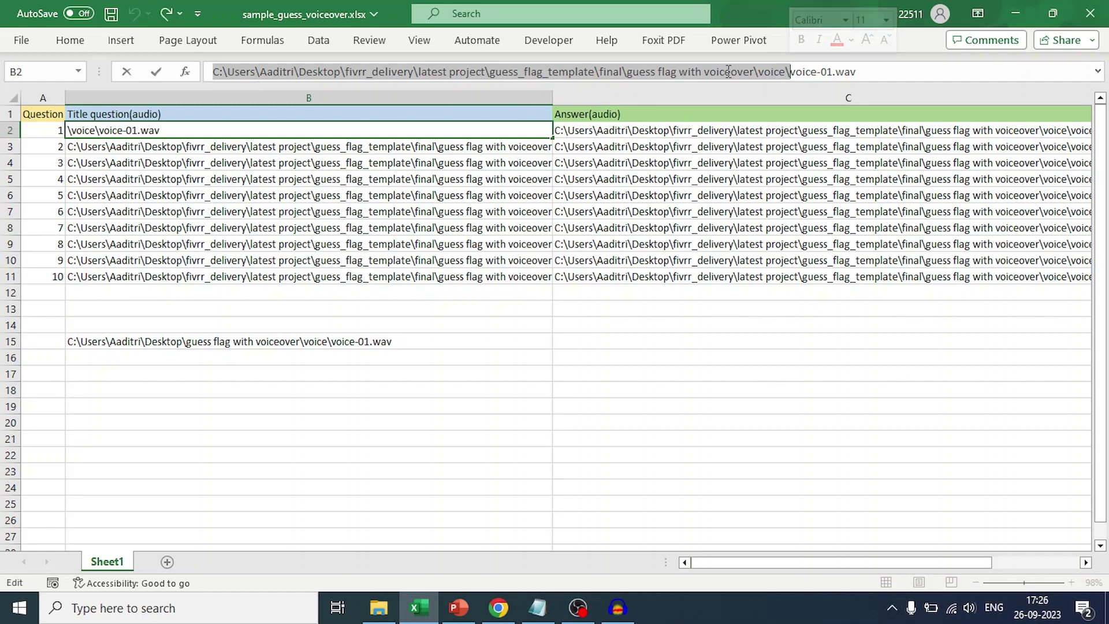
pyautogui.rightClick(791, 76)
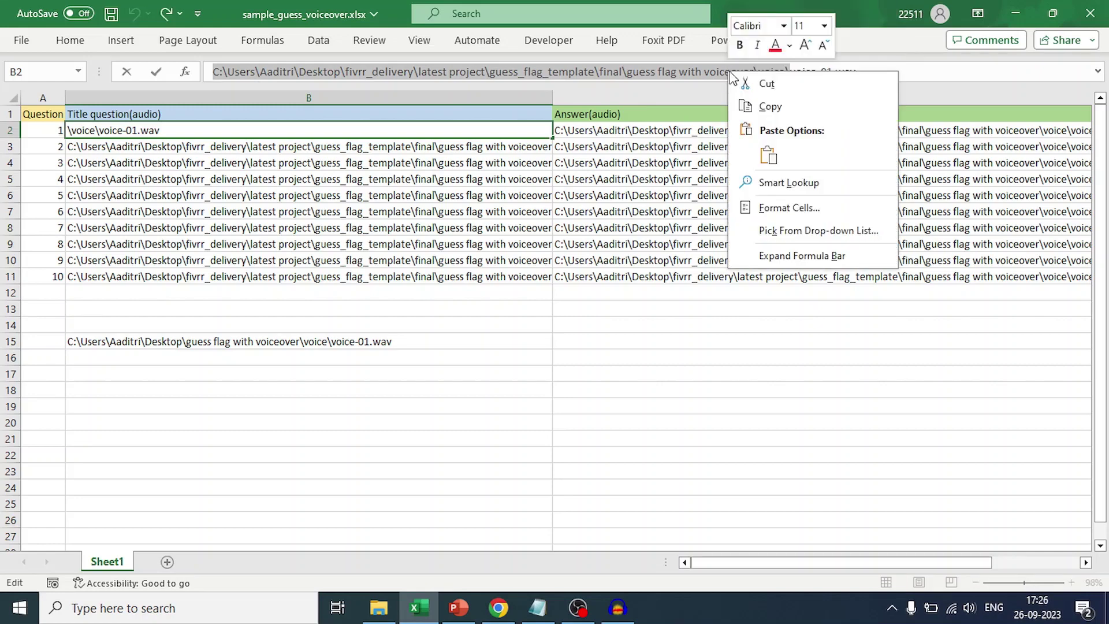
pyautogui.click(778, 106)
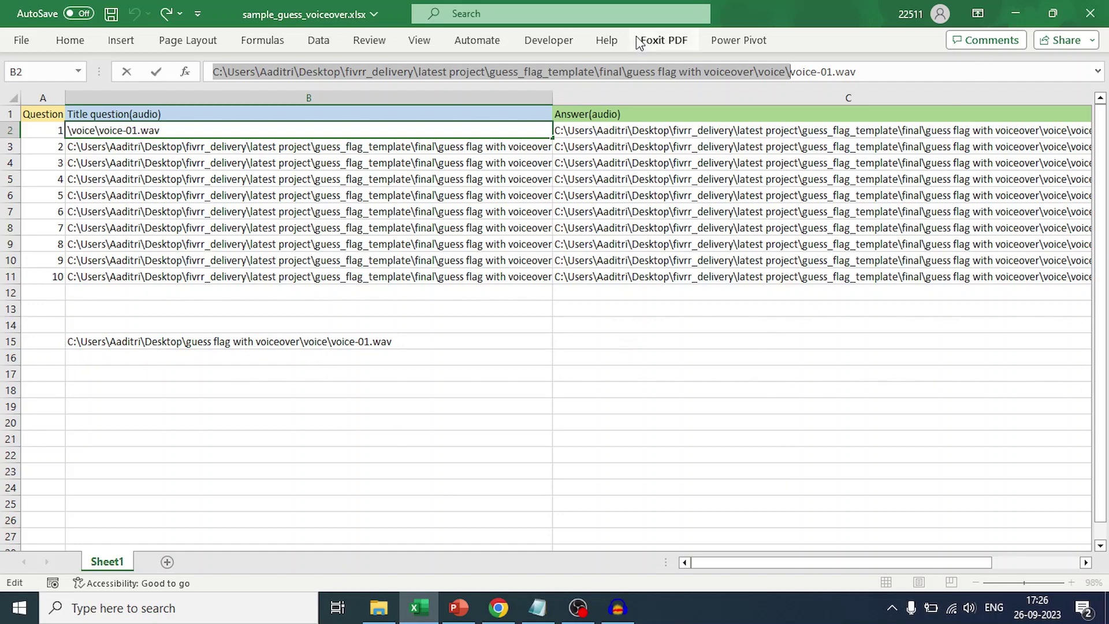
pyautogui.click(70, 40)
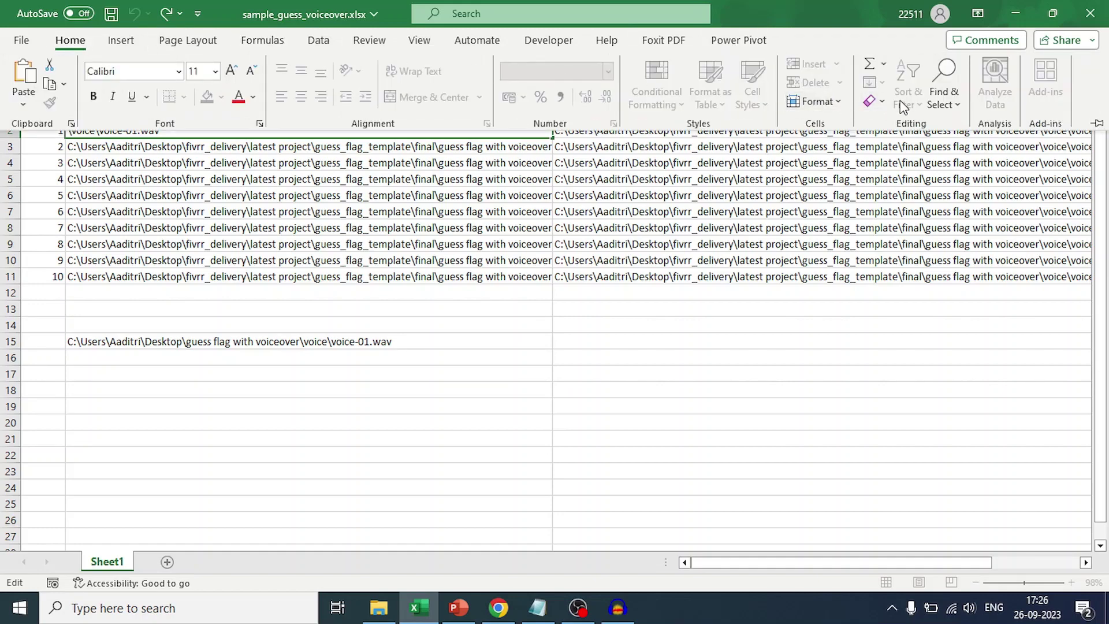
pyautogui.click(944, 84)
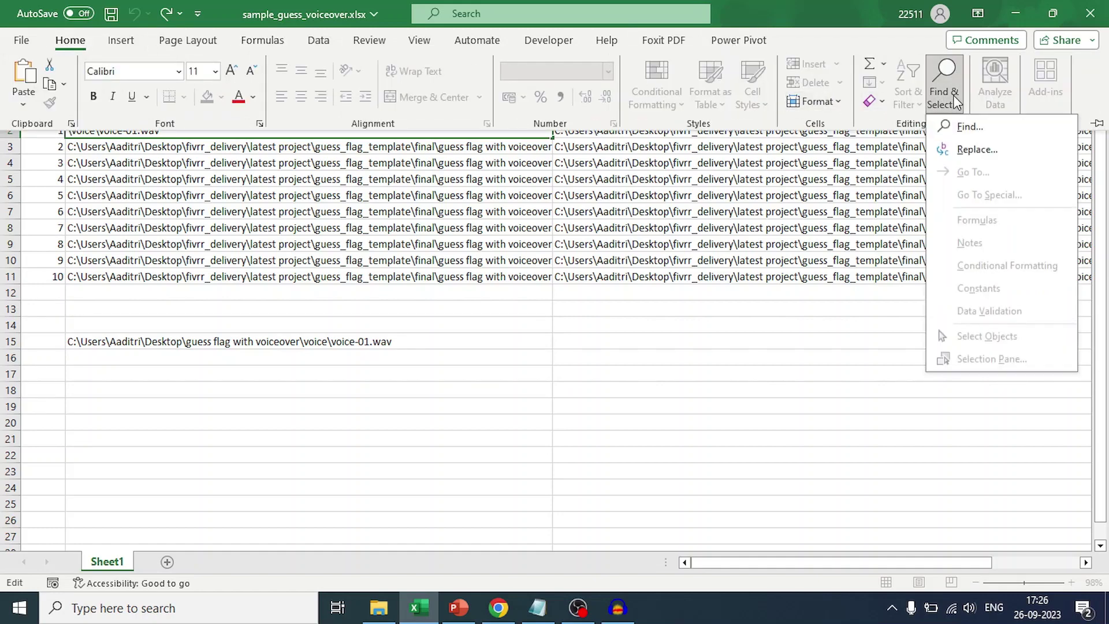
pyautogui.click(975, 150)
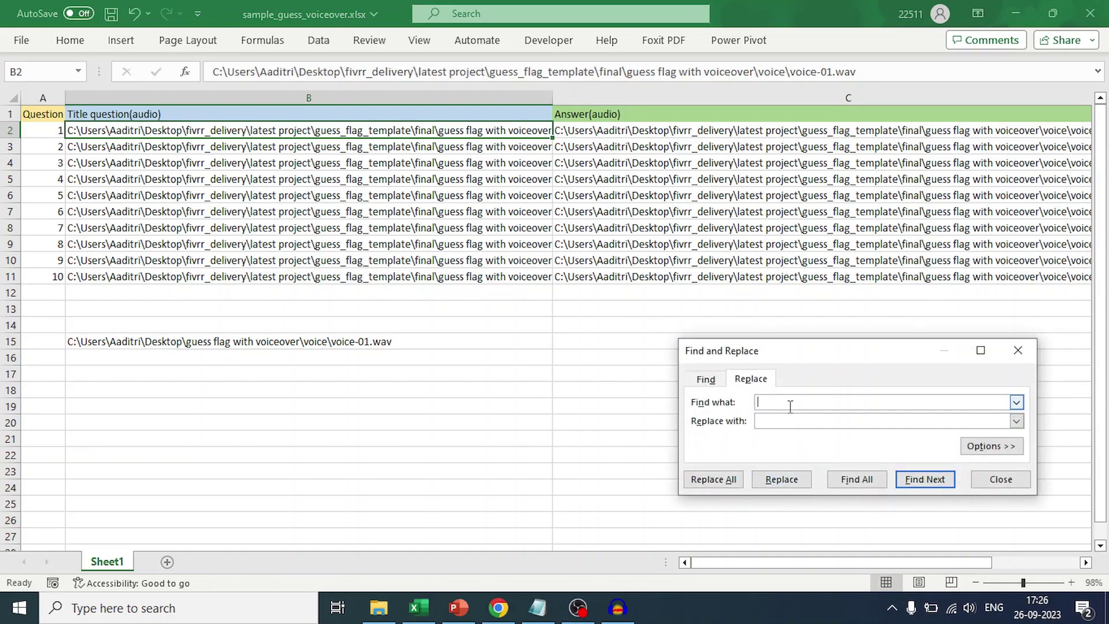
pyautogui.hotkey('ctrl', 'v')
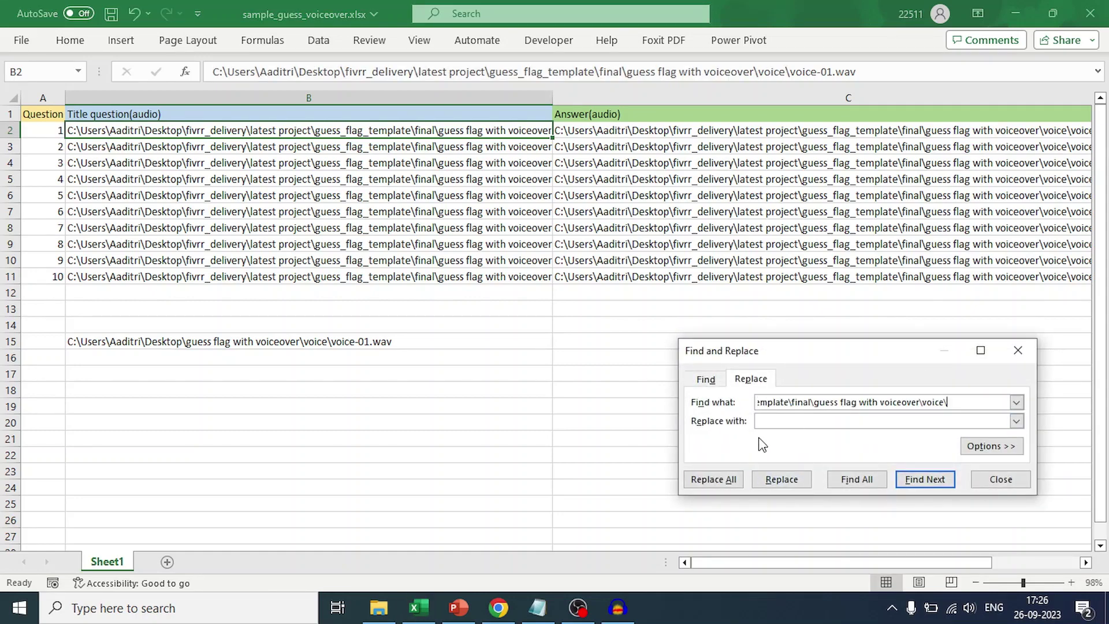
# Step: Use B15's folder path through "Desktop\guess flag with voiceover\voice\" as the replacement text and replace all occurrences in the sheet
pyautogui.click(343, 344)
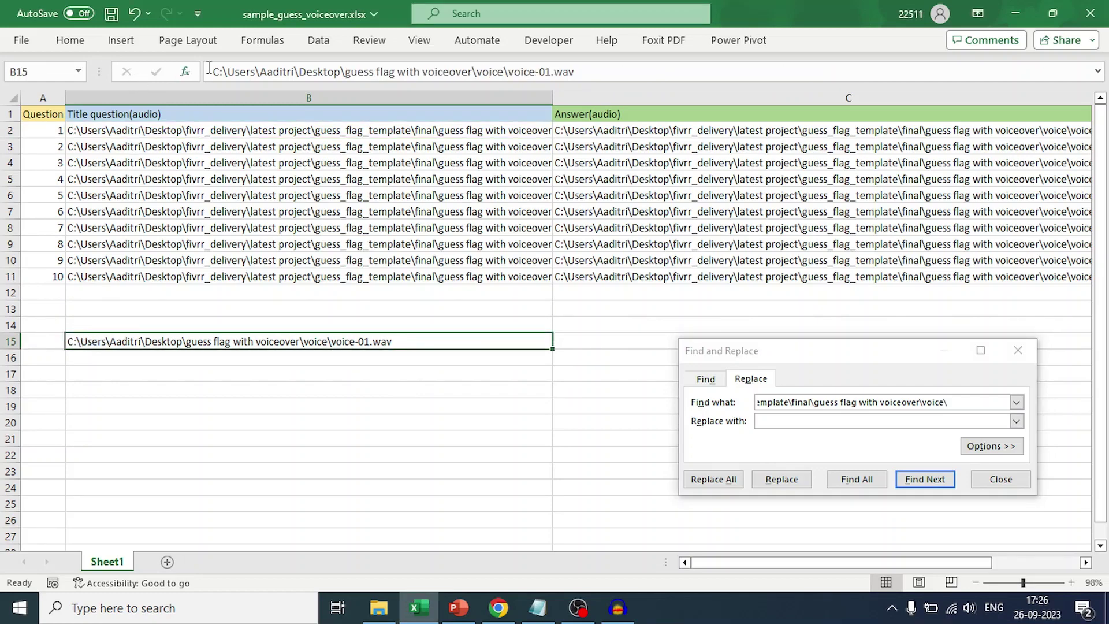
pyautogui.moveTo(212, 72); pyautogui.dragTo(508, 72)
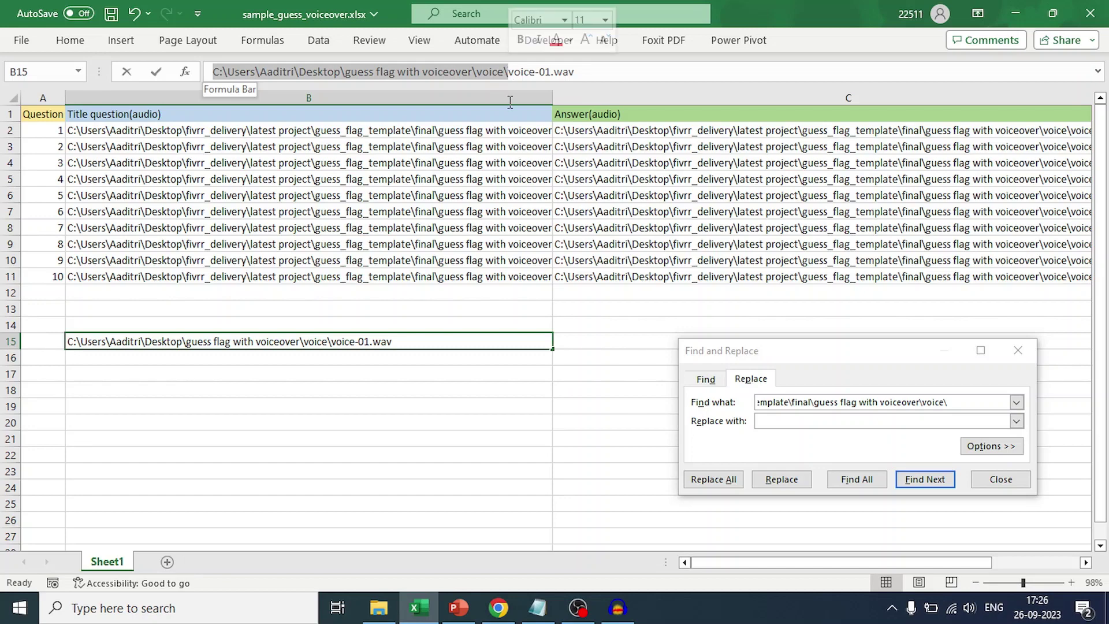
pyautogui.click(802, 420)
pyautogui.rightClick(802, 420)
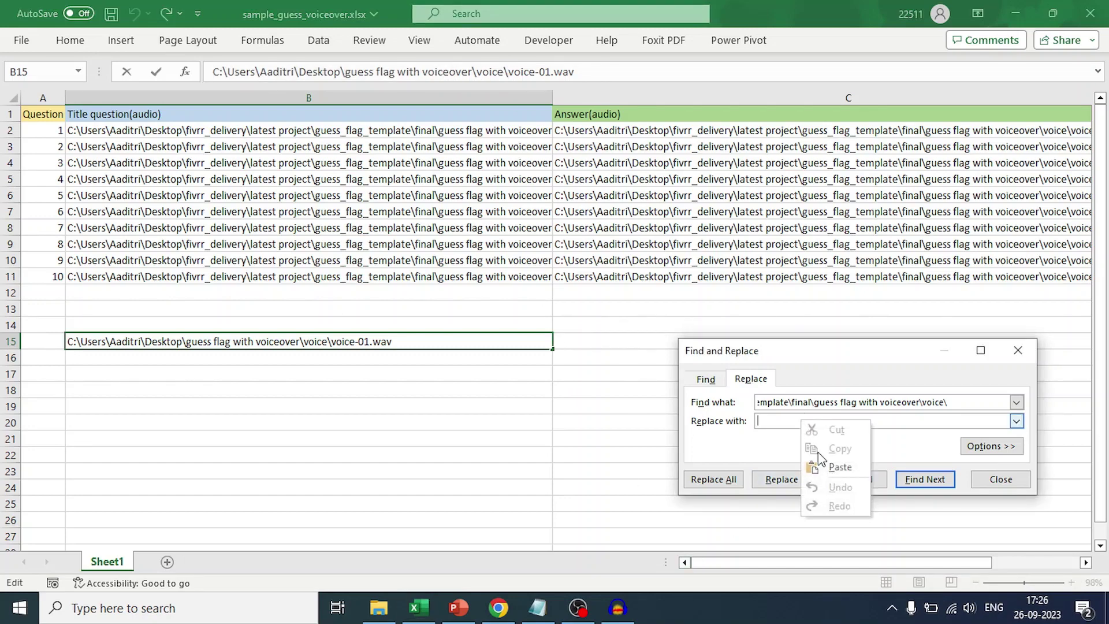
pyautogui.click(840, 467)
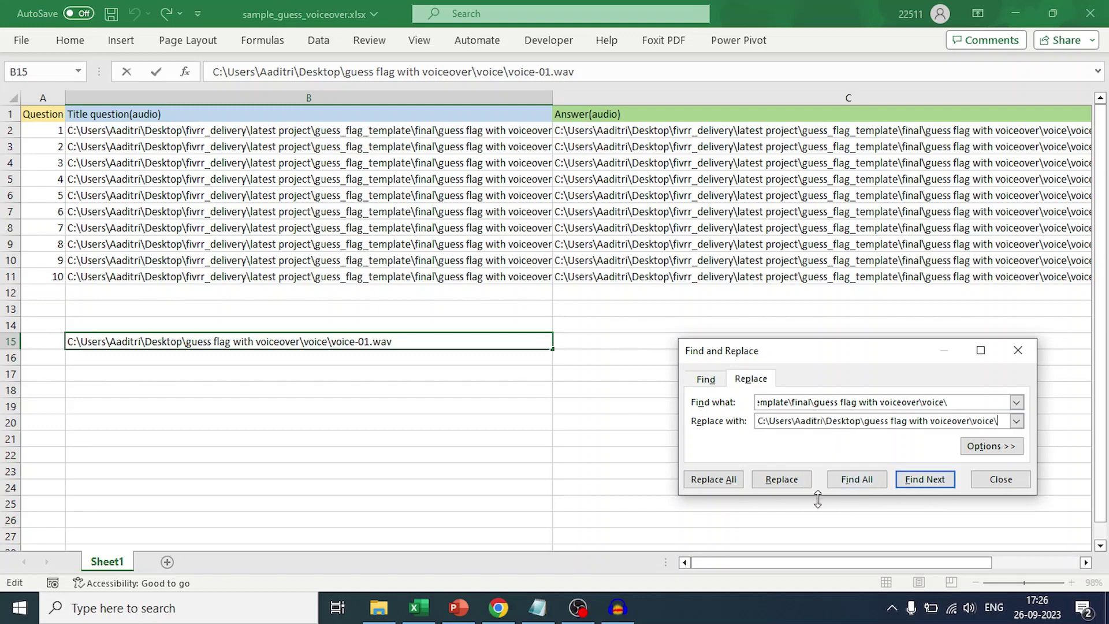
pyautogui.click(709, 480)
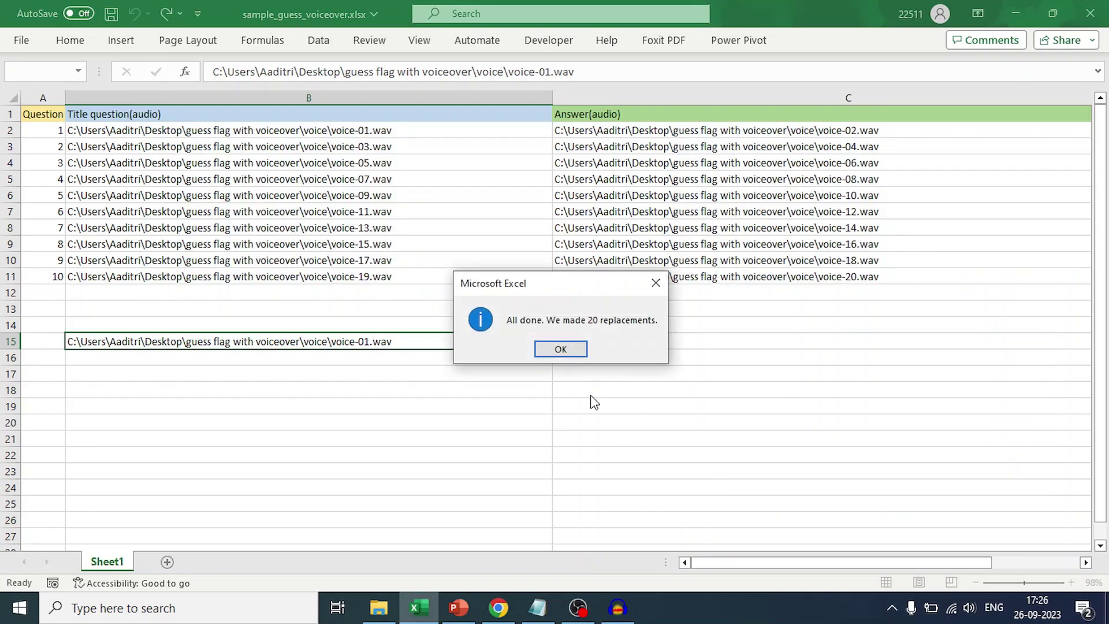
# Step: Close Find and Replace once the replacements are made, and delete the helper path in cell B15
pyautogui.click(569, 350)
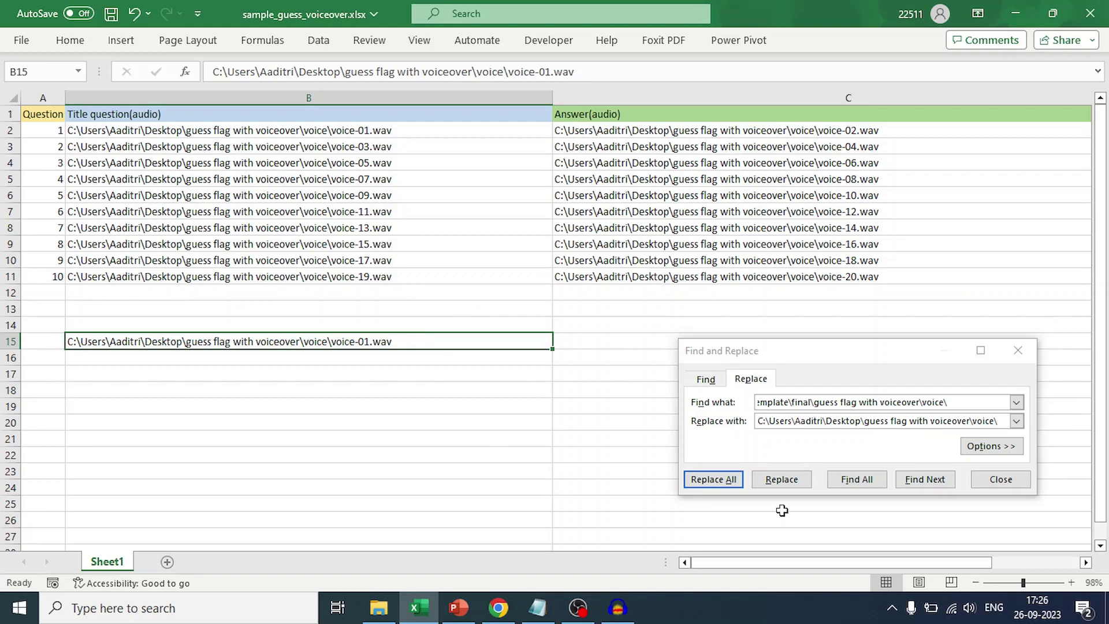
pyautogui.click(1001, 480)
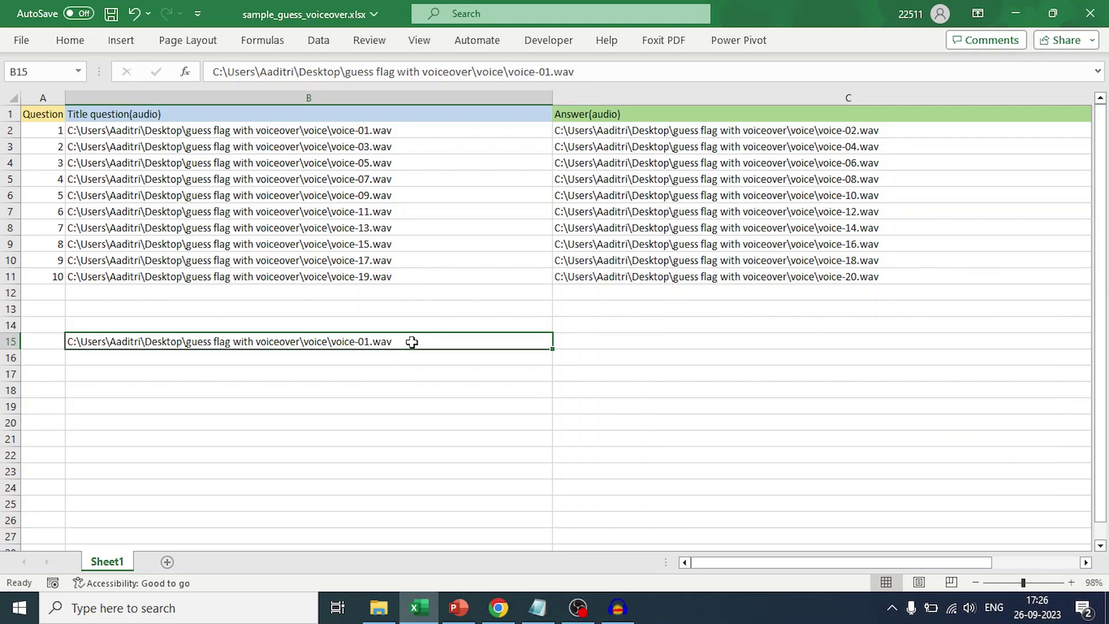
pyautogui.press('Delete')
pyautogui.click(394, 403)
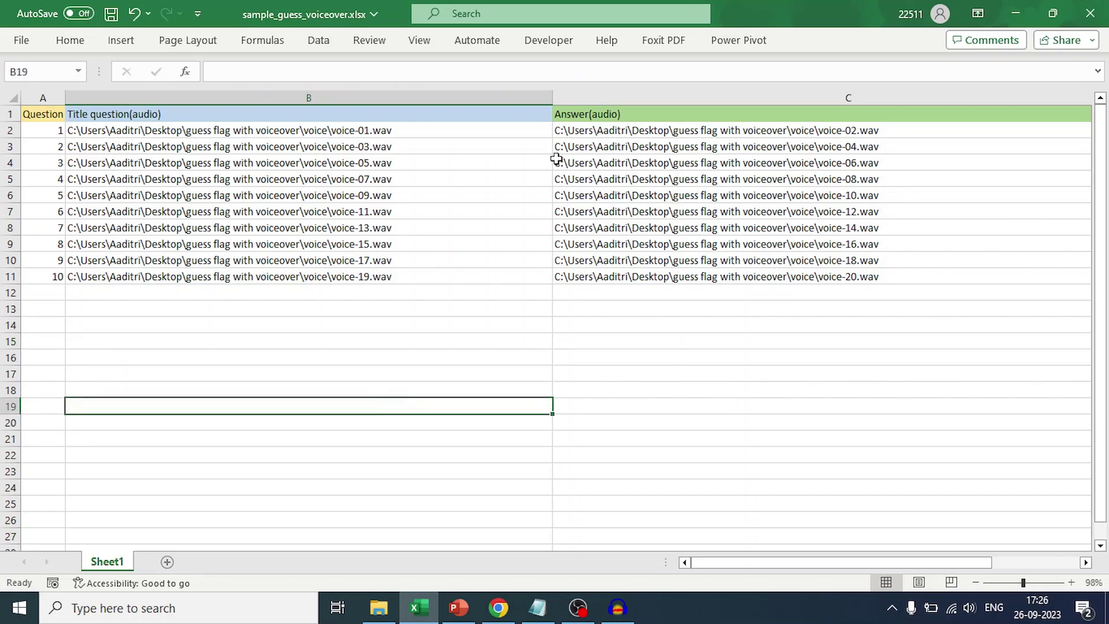
# Step: Review the updated audio paths in the title question and answer columns for questions 1 to 10
pyautogui.press('Up')
pyautogui.press('Right')
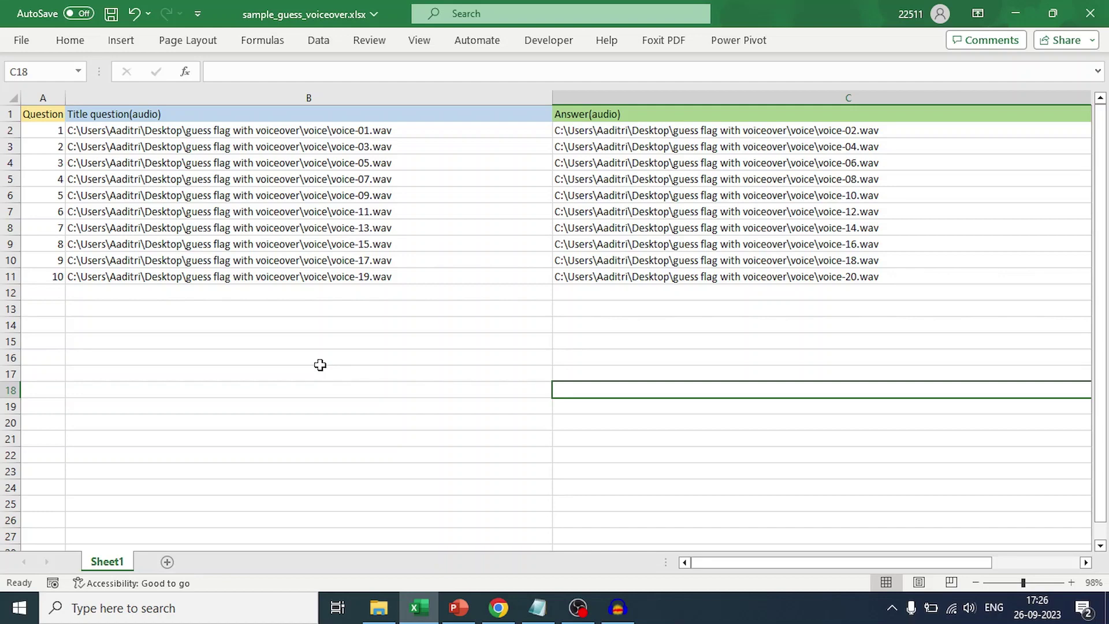
pyautogui.click(387, 135)
pyautogui.press('Down')
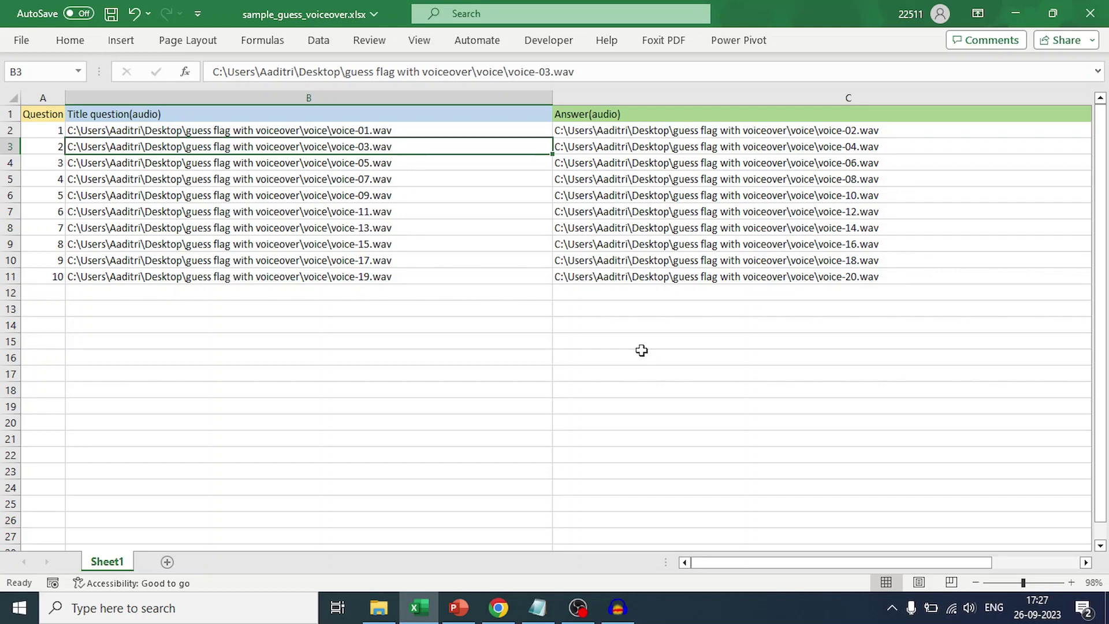
pyautogui.click(359, 164)
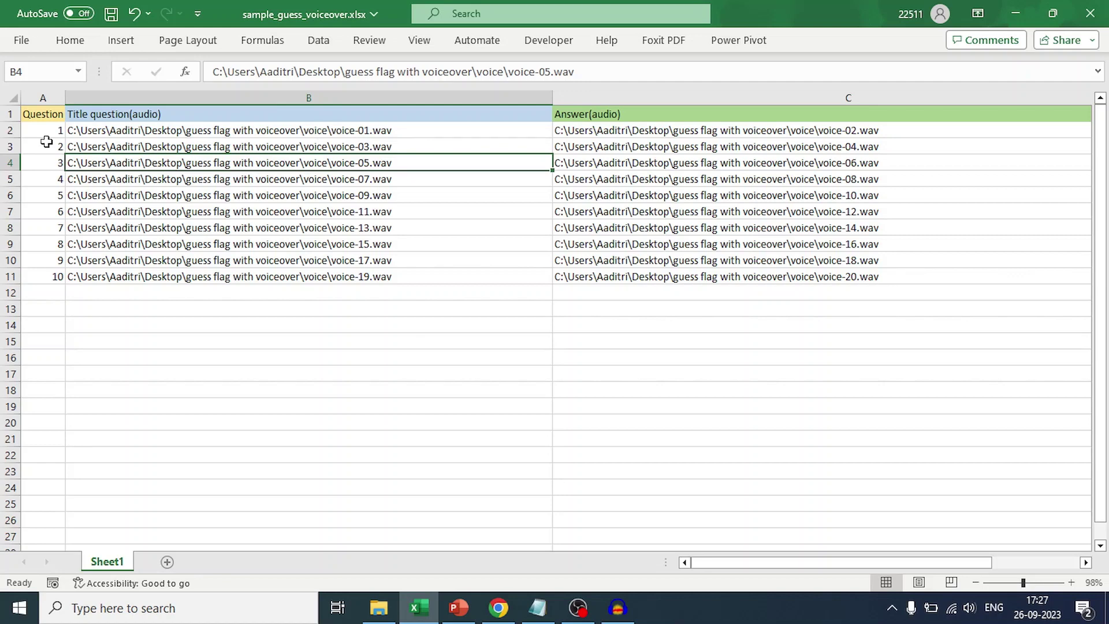
pyautogui.press('Down')
pyautogui.press('Down')
pyautogui.press('Down')
pyautogui.press('Down')
pyautogui.press('Down')
pyautogui.press('Down')
pyautogui.press('Down')
pyautogui.press('Down')
pyautogui.press('Down')
pyautogui.press('Down')
pyautogui.press('Down')
pyautogui.press('Down')
pyautogui.press('Down')
pyautogui.press('Down')
pyautogui.press('Up')
pyautogui.press('Up')
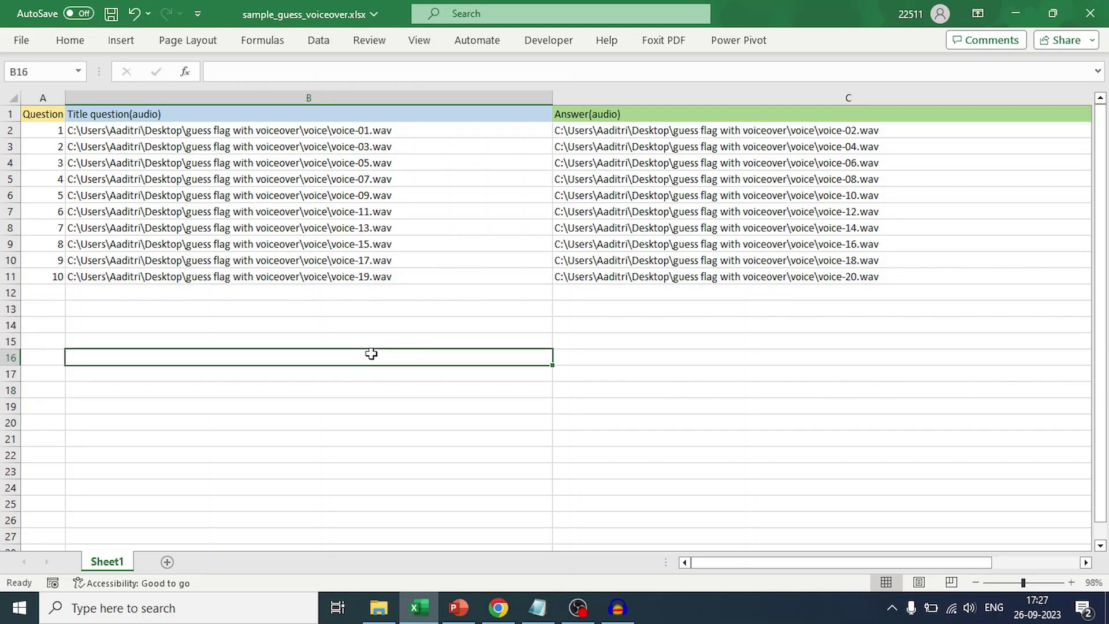
pyautogui.press('Up')
pyautogui.press('Up')
pyautogui.press('Up')
pyautogui.press('Up')
pyautogui.press('Up')
pyautogui.press('Up')
pyautogui.press('Up')
pyautogui.press('Up')
pyautogui.press('Up')
pyautogui.press('Up')
pyautogui.press('Up')
pyautogui.press('Up')
pyautogui.press('Up')
pyautogui.press('Up')
pyautogui.press('Up')
pyautogui.click(220, 326)
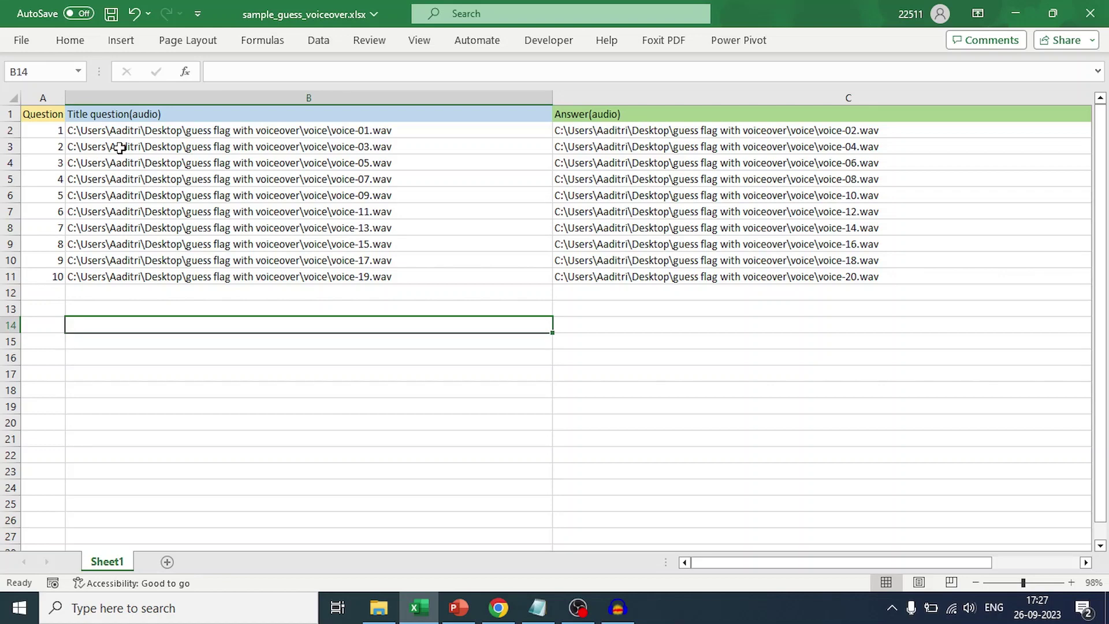
pyautogui.press('Up')
pyautogui.click(389, 370)
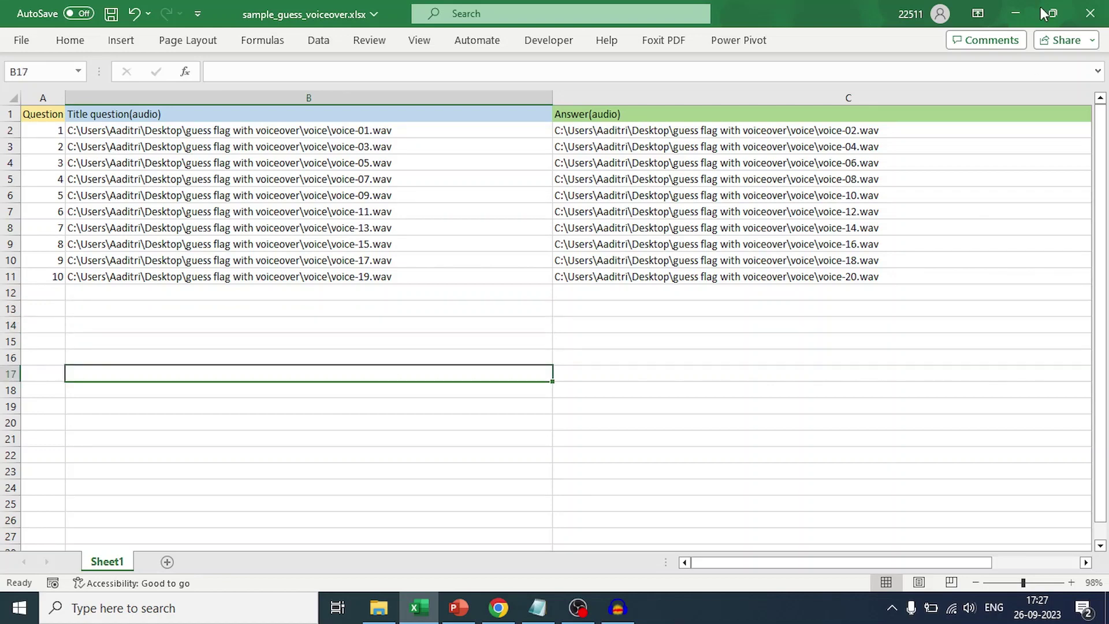
# Step: Switch to File Explorer, go up to the "guess flag with voiceover" folder and open Dashboard_Guess_Flag_with_voiceover.xlsm
pyautogui.click(1005, 15)
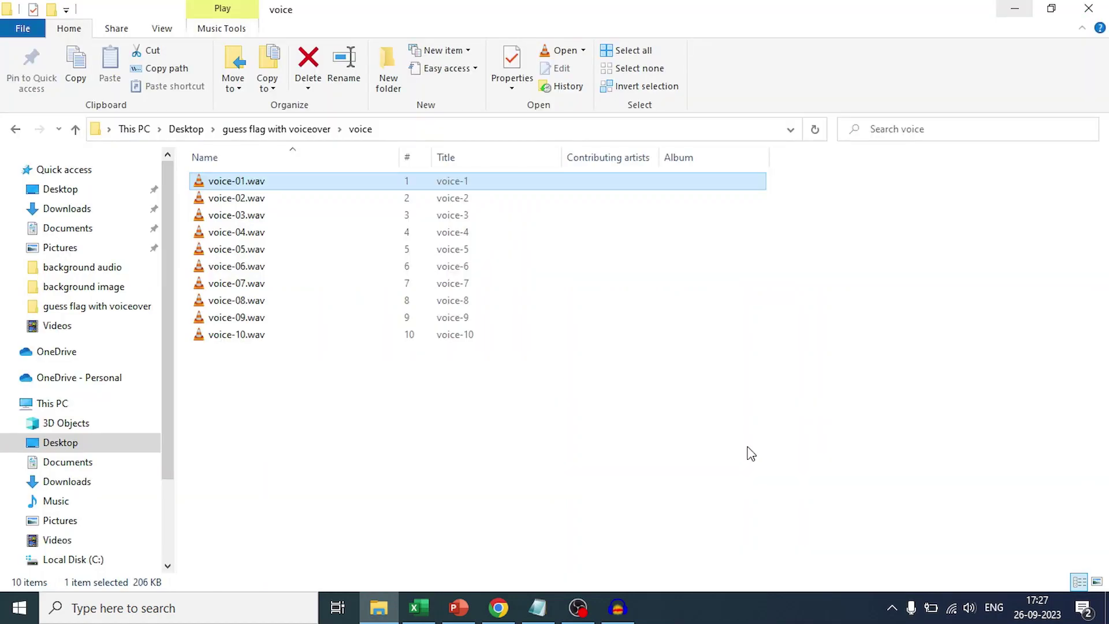
pyautogui.click(462, 608)
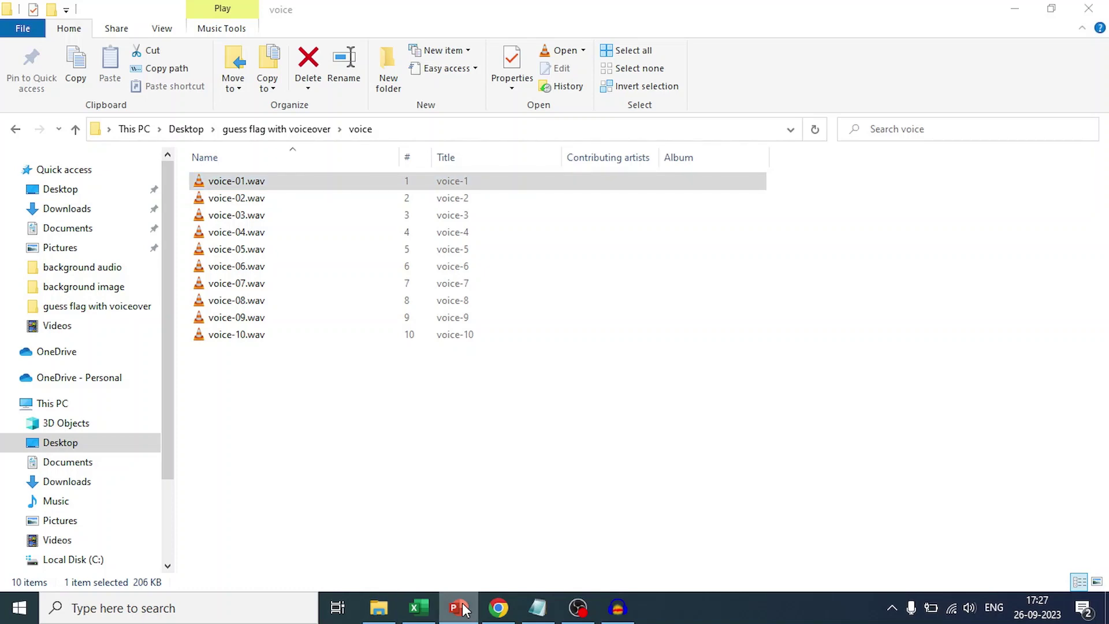
pyautogui.click(418, 608)
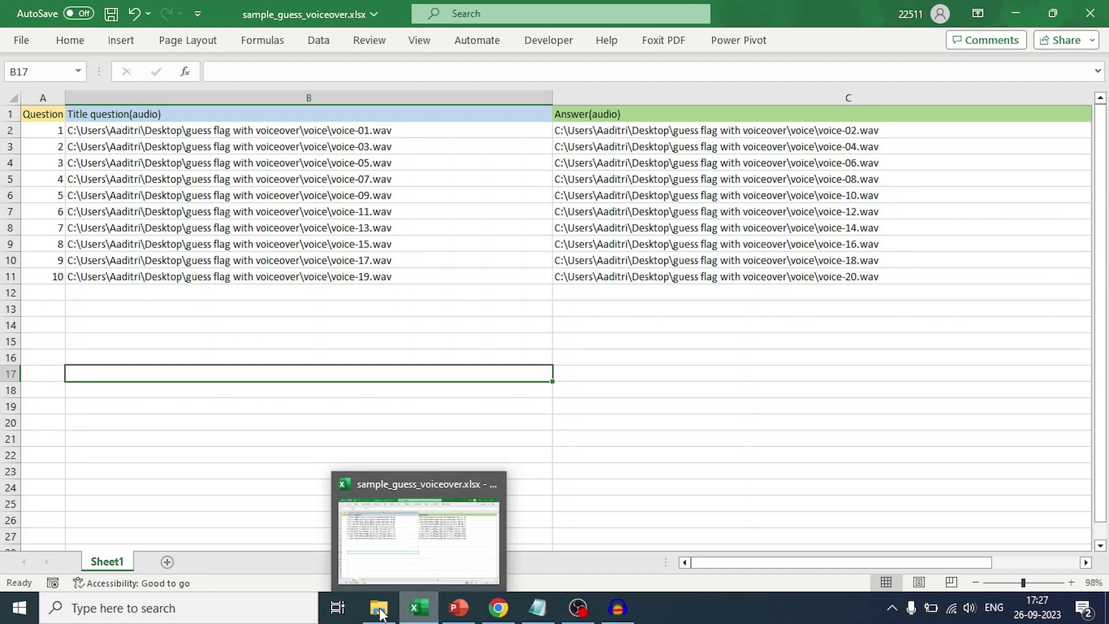
pyautogui.click(379, 610)
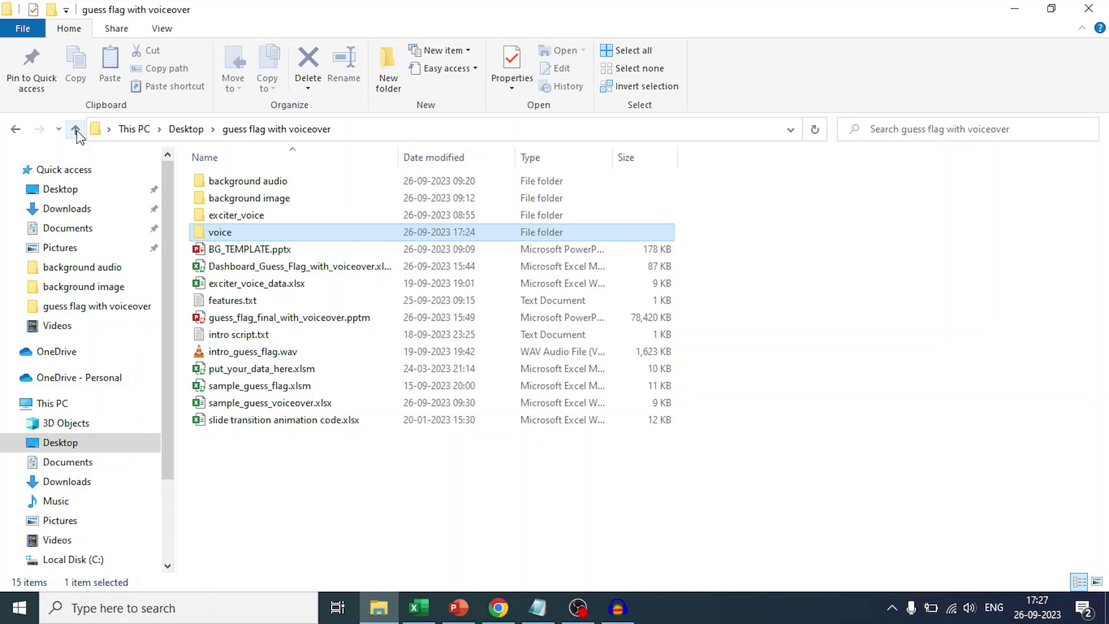
pyautogui.click(635, 267)
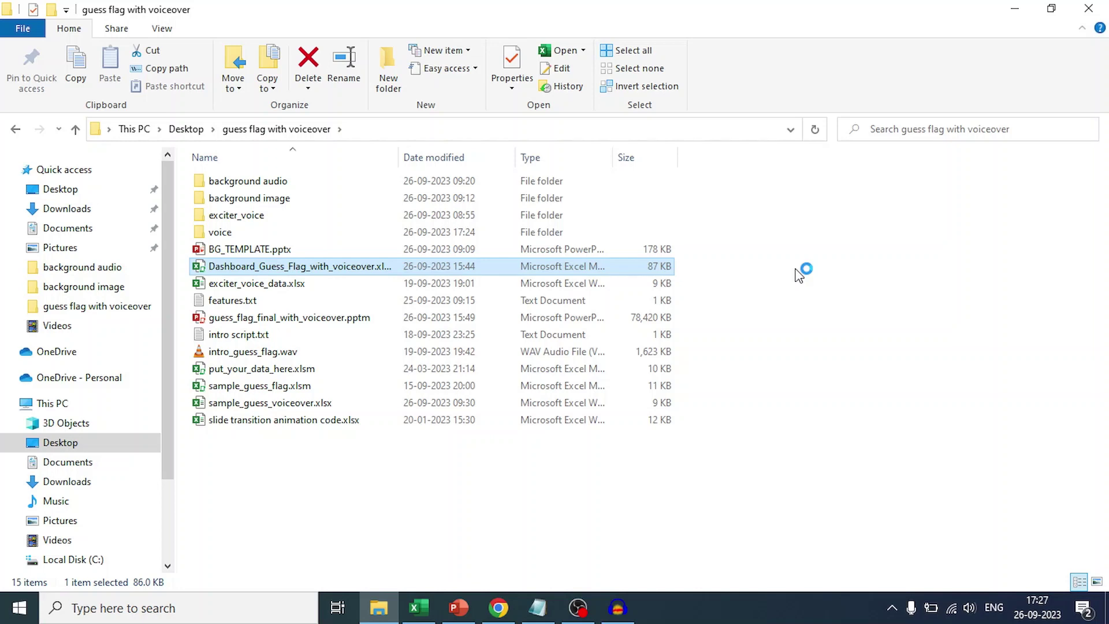
# Step: Close the intro script.txt Notepad window, and accept PowerPoint's request to browse for the voiceover Excel file
pyautogui.click(537, 611)
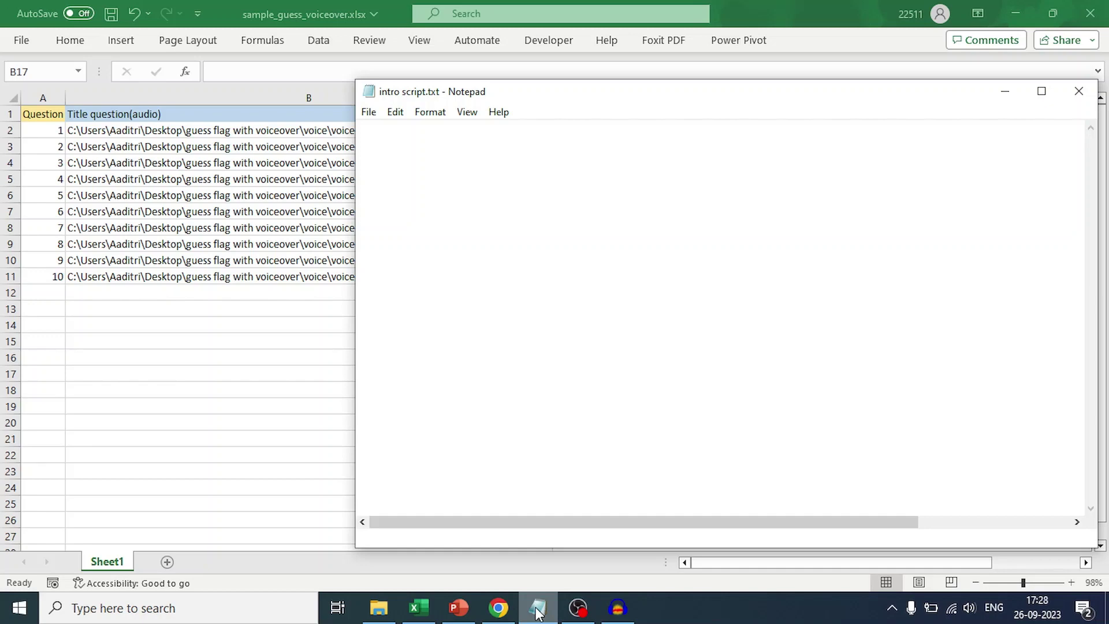
pyautogui.hotkey('alt', 'F4')
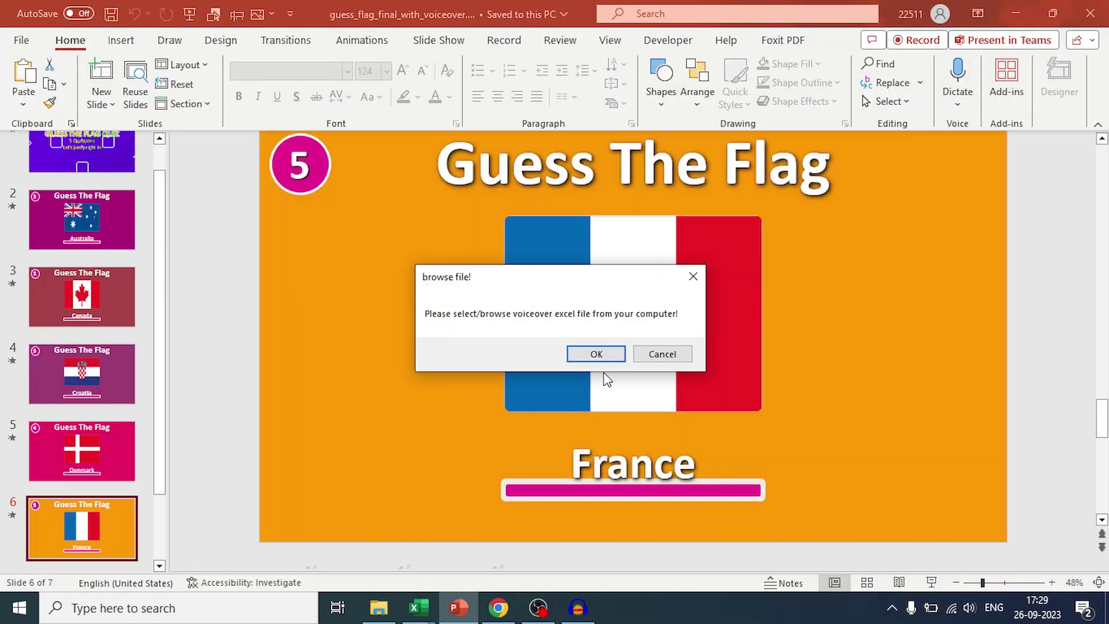
pyautogui.click(604, 353)
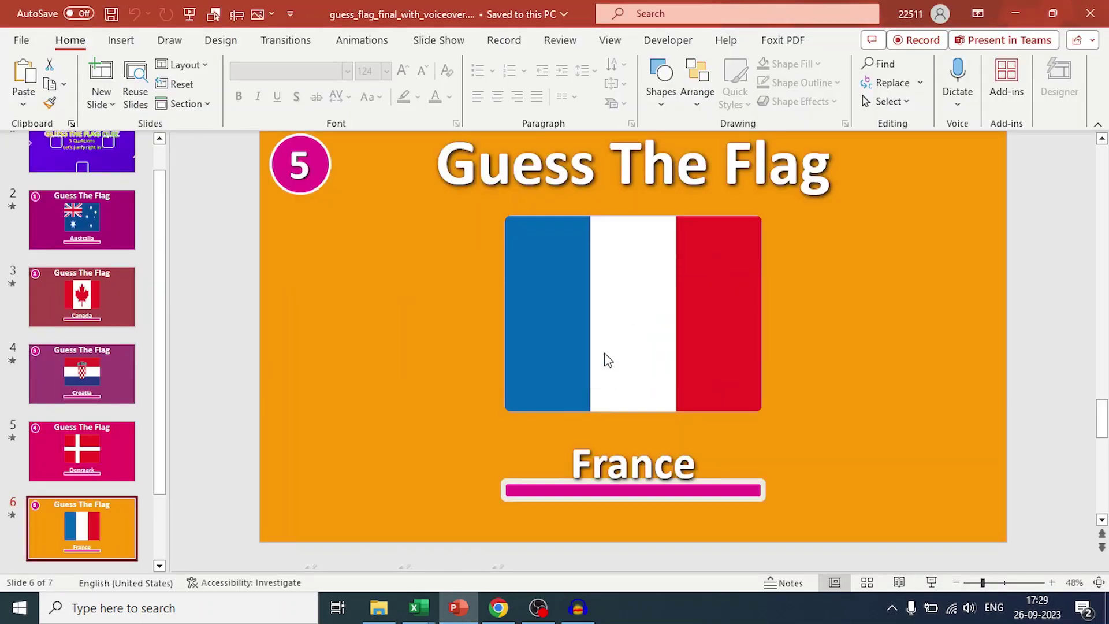
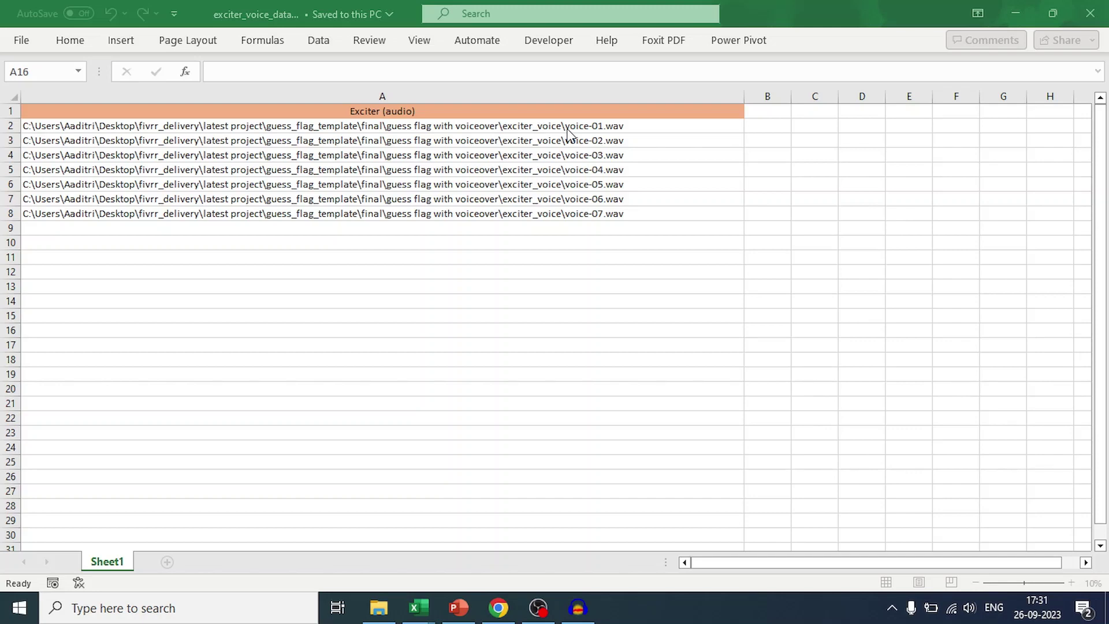
# Step: Start Import Voiceover Data to Block/Card from the dashboard, choose sample_guess_voiceover.xlsx in the "guess flag with voiceover" folder, and cancel the import
pyautogui.moveTo(254, 301); pyautogui.dragTo(255, 287)
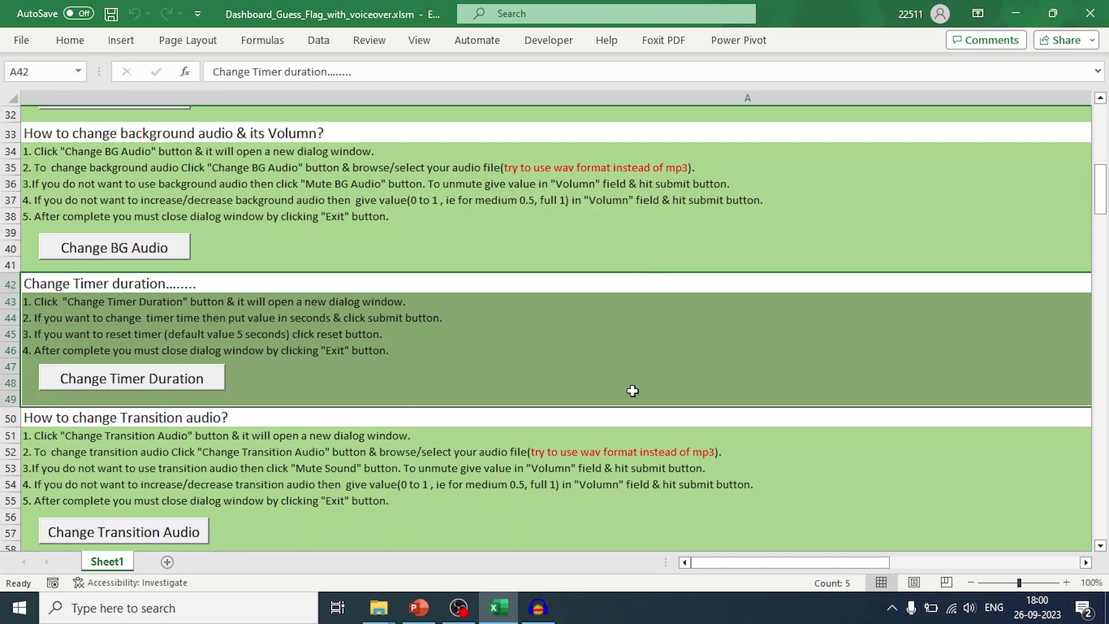
pyautogui.scroll(-2, 633, 391)
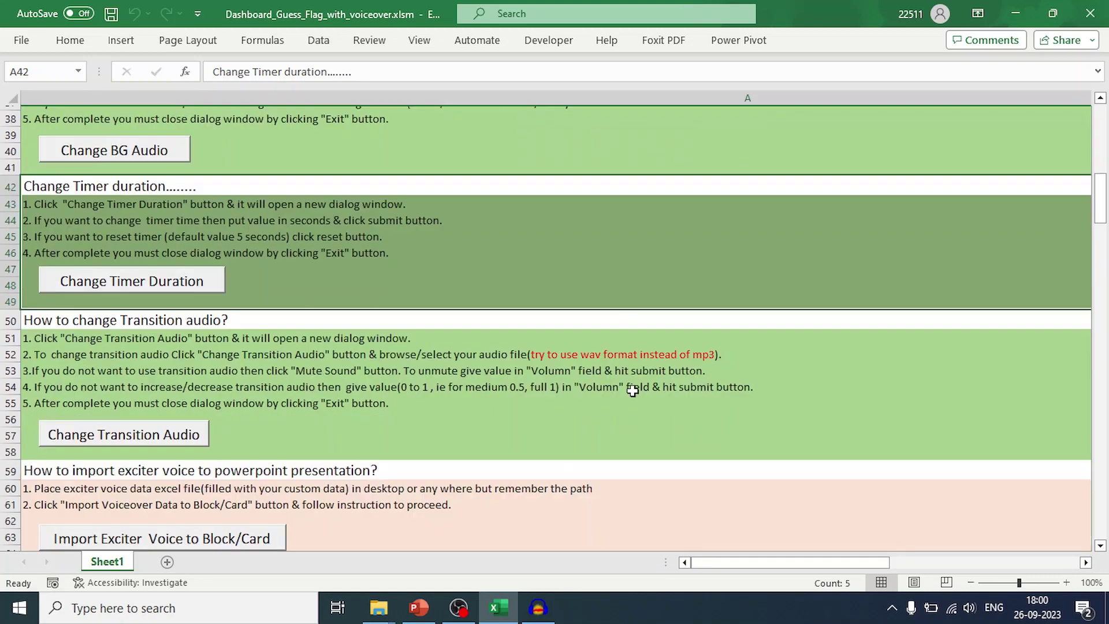
pyautogui.scroll(-2, 632, 391)
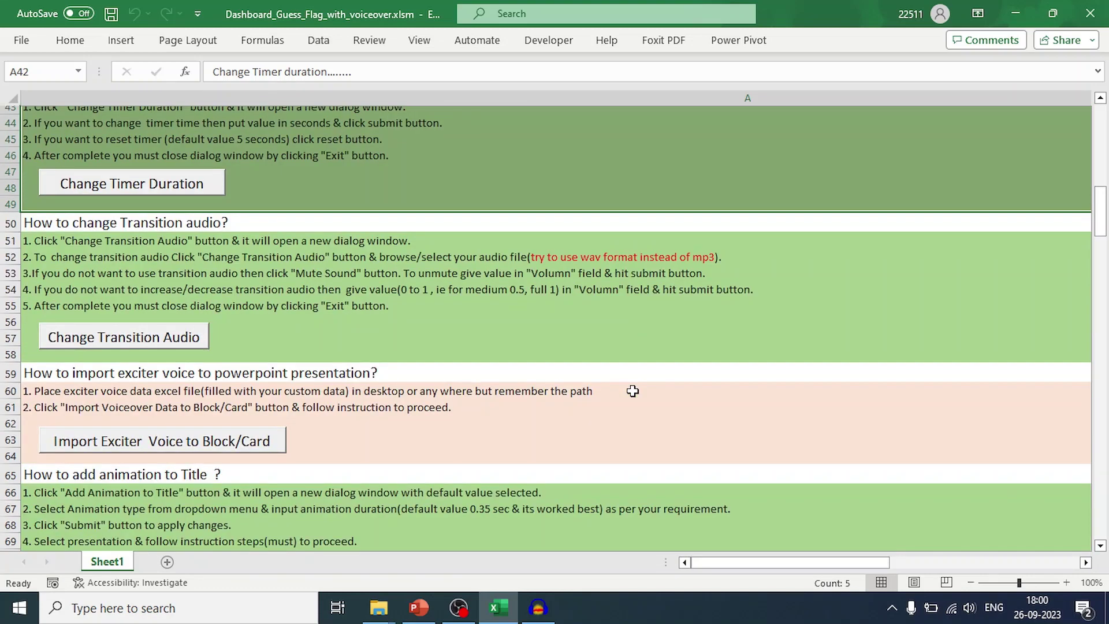
pyautogui.scroll(7, 632, 391)
pyautogui.scroll(4, 632, 391)
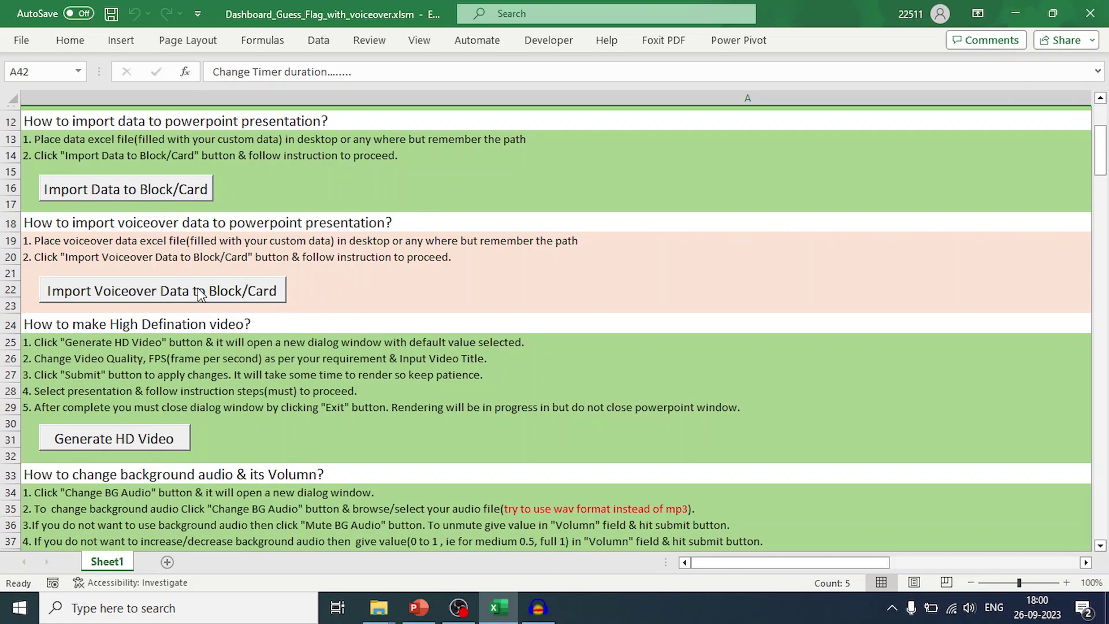
pyautogui.click(152, 292)
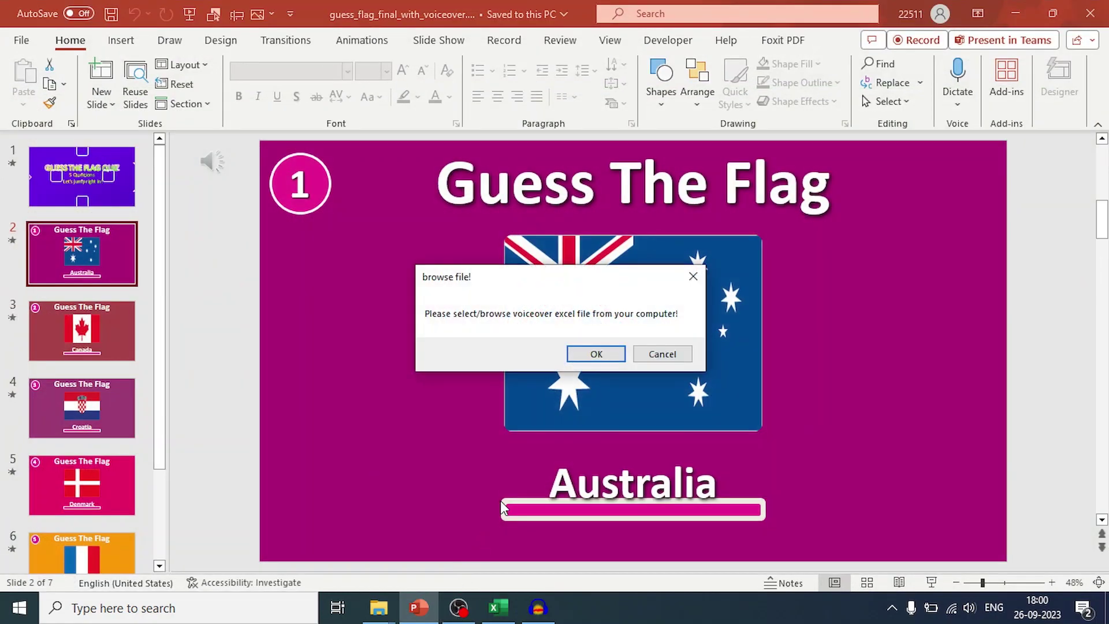
pyautogui.click(597, 353)
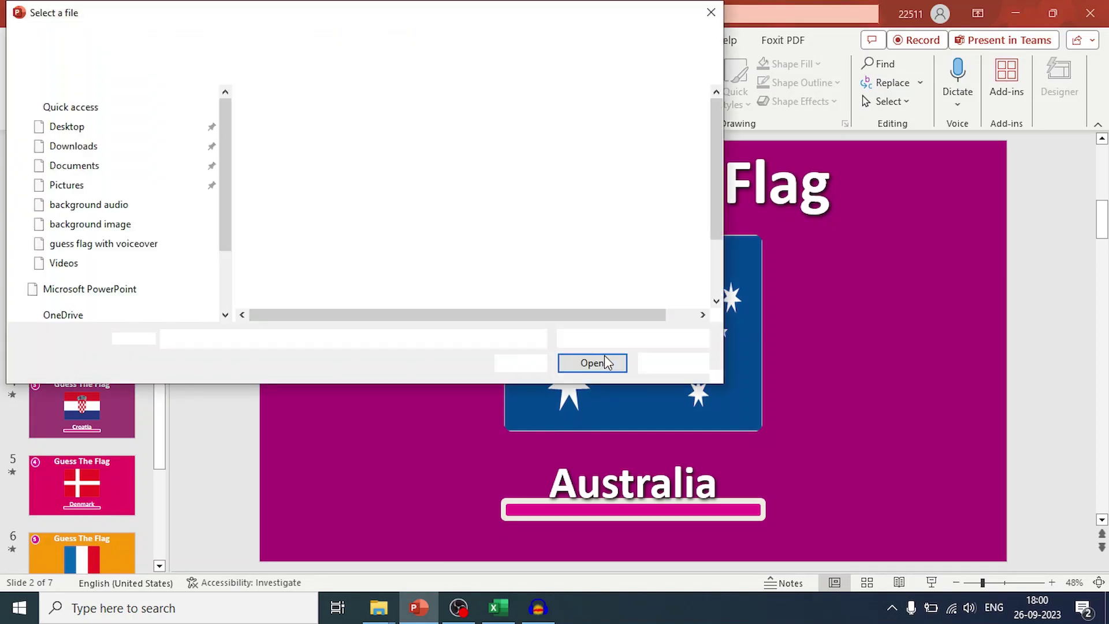
pyautogui.scroll(5, 168, 167)
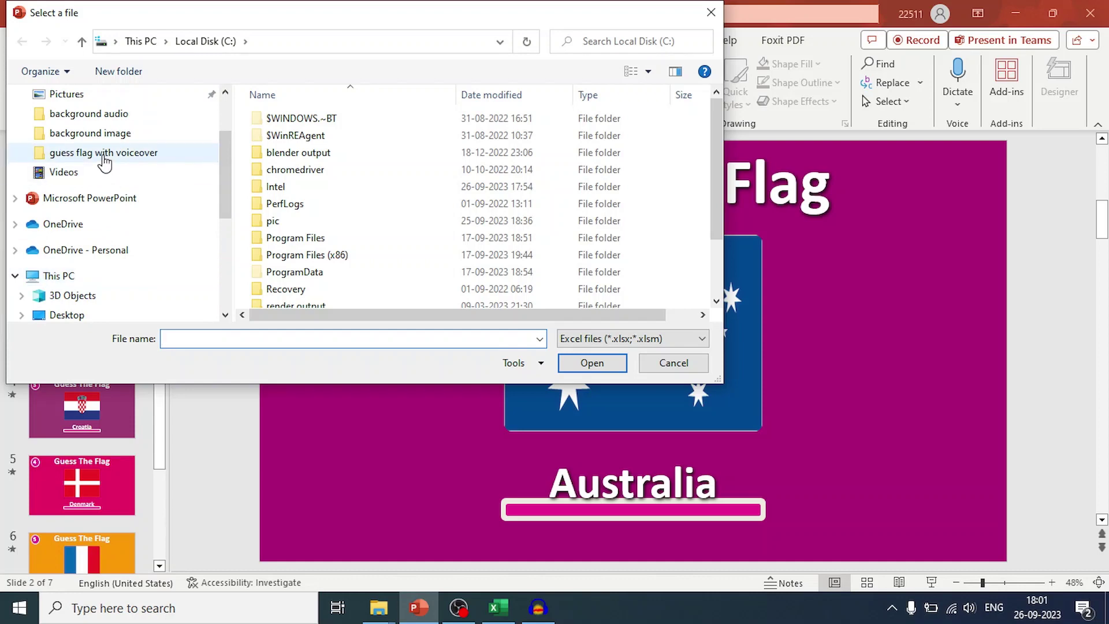
pyautogui.click(104, 158)
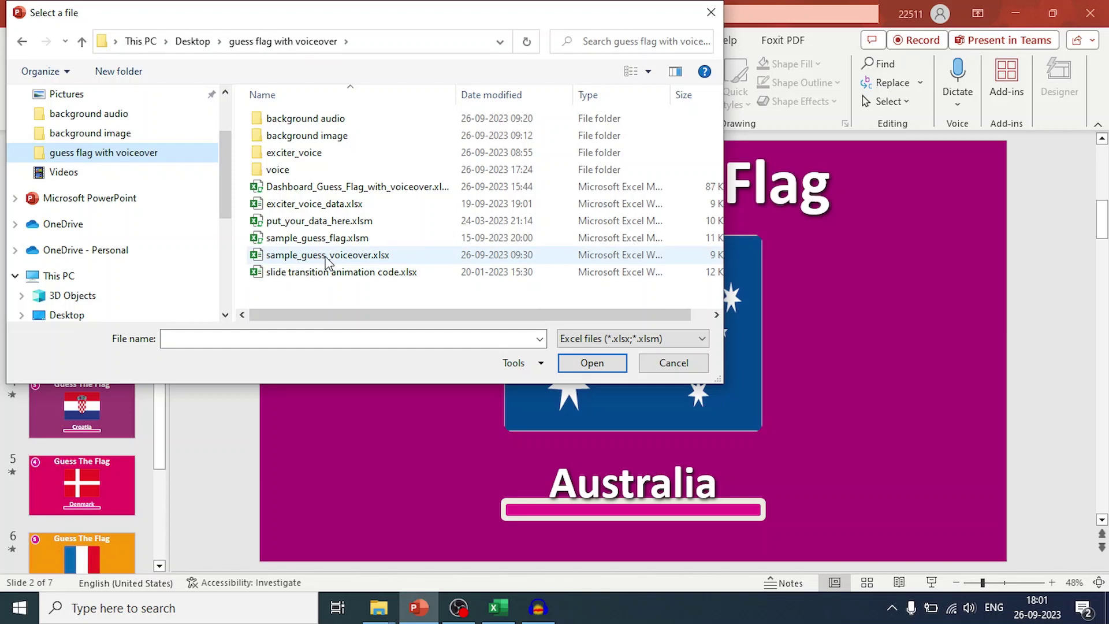
pyautogui.click(373, 259)
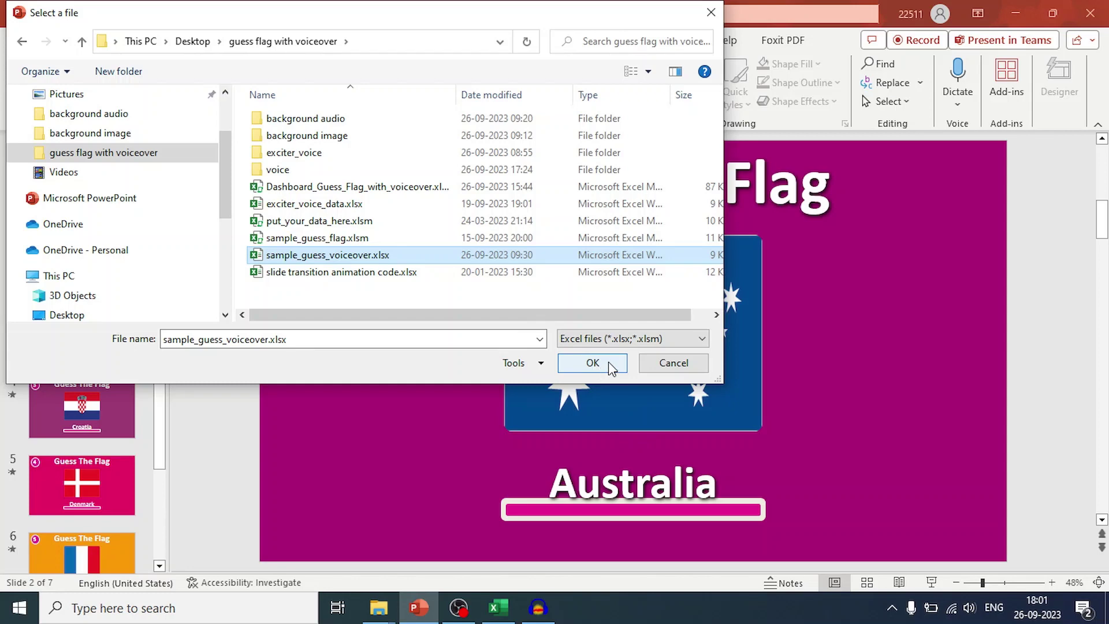
pyautogui.click(668, 370)
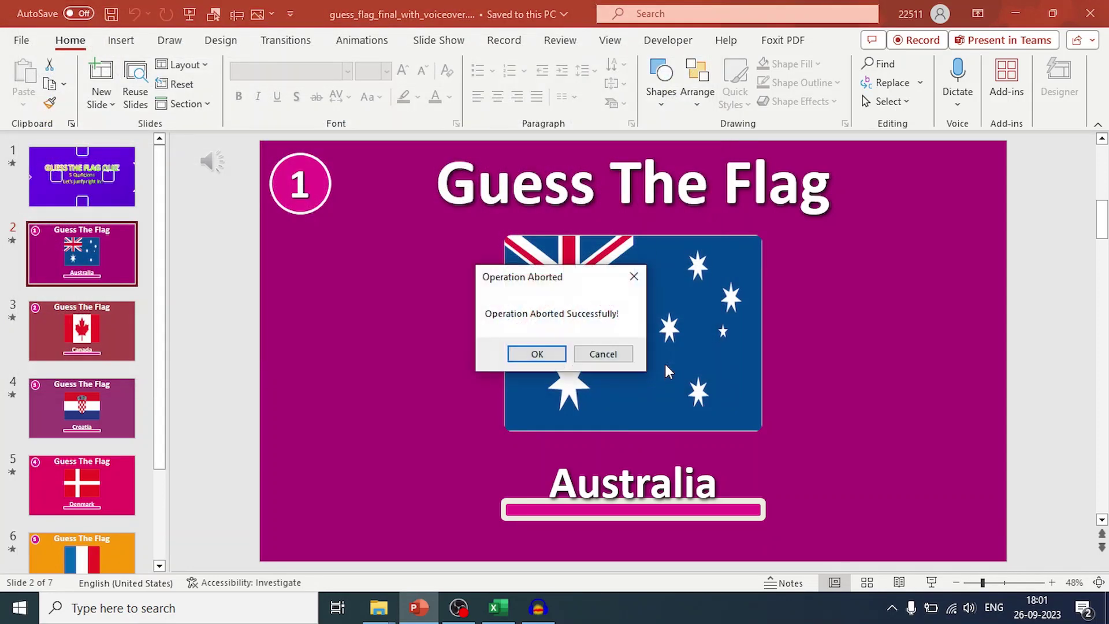
pyautogui.click(537, 354)
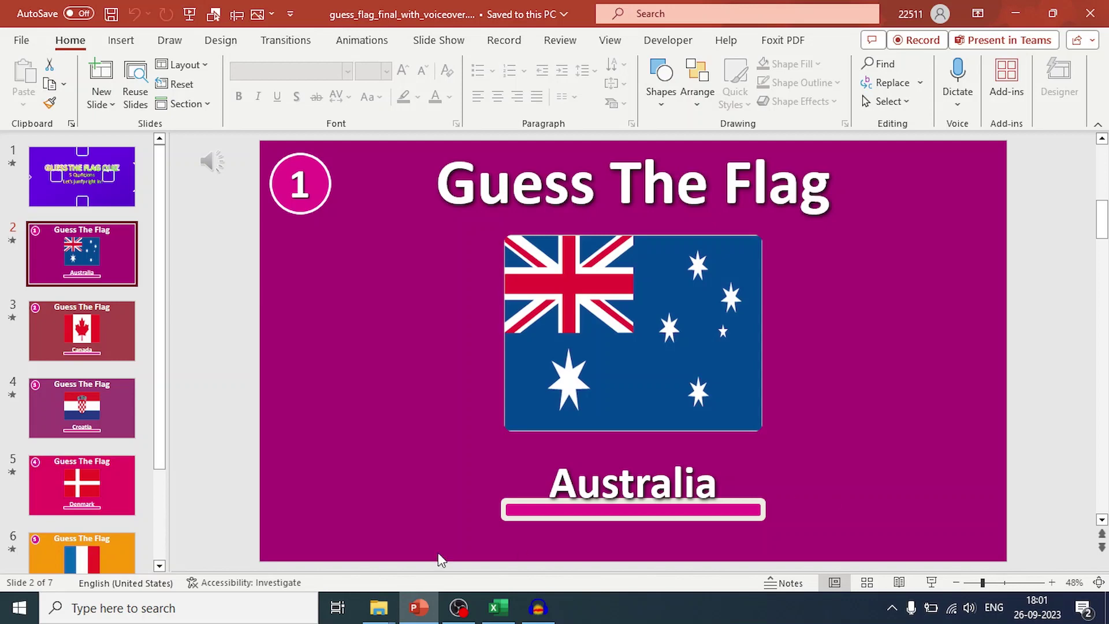
# Step: Open the exciter_voice folder inside "guess flag with voiceover" and play voice-01.wav and voice-06.wav
pyautogui.moveTo(379, 608)
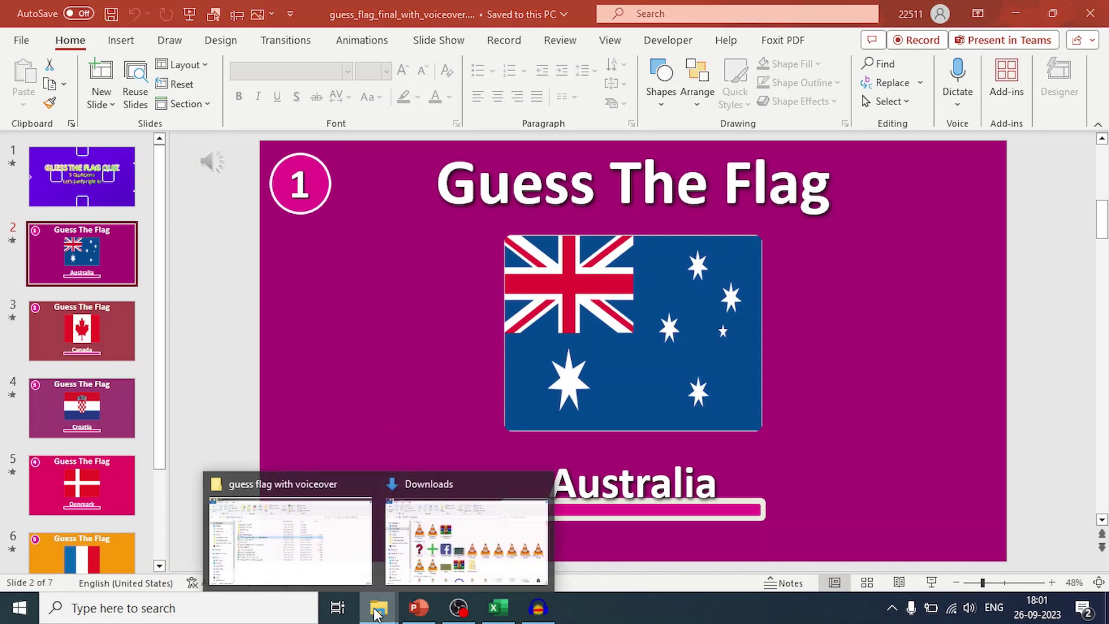
pyautogui.click(297, 554)
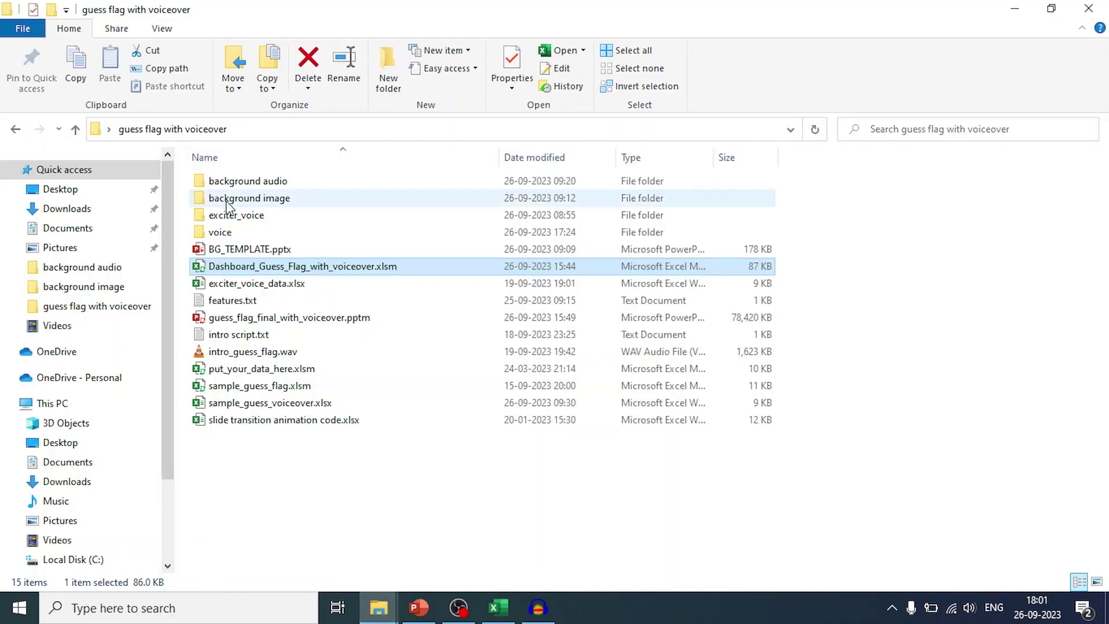
pyautogui.doubleClick(239, 219)
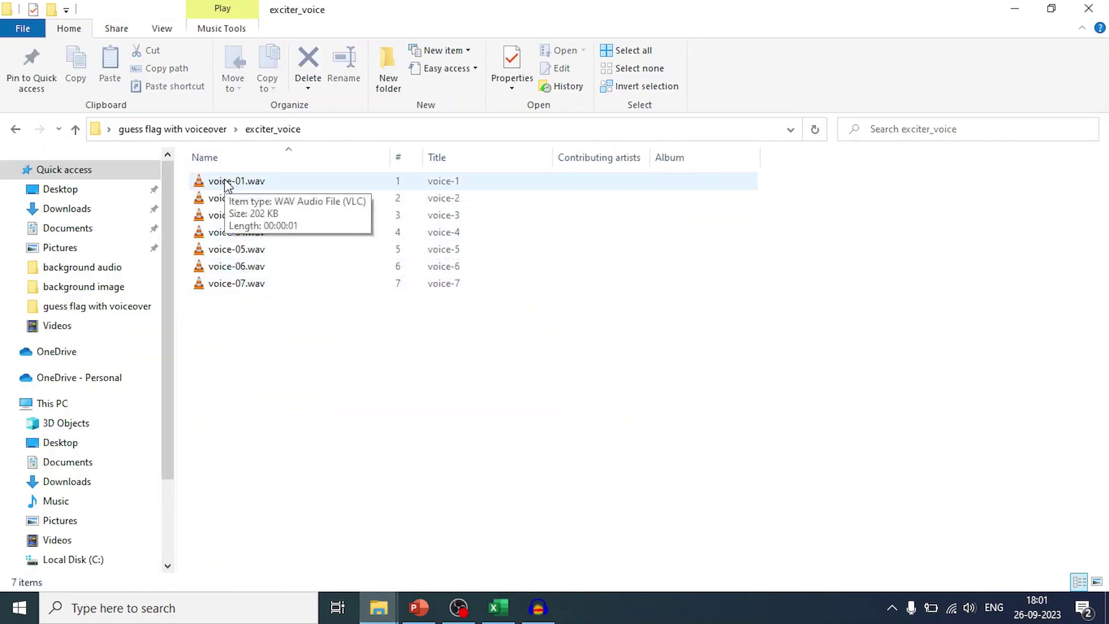
pyautogui.doubleClick(224, 182)
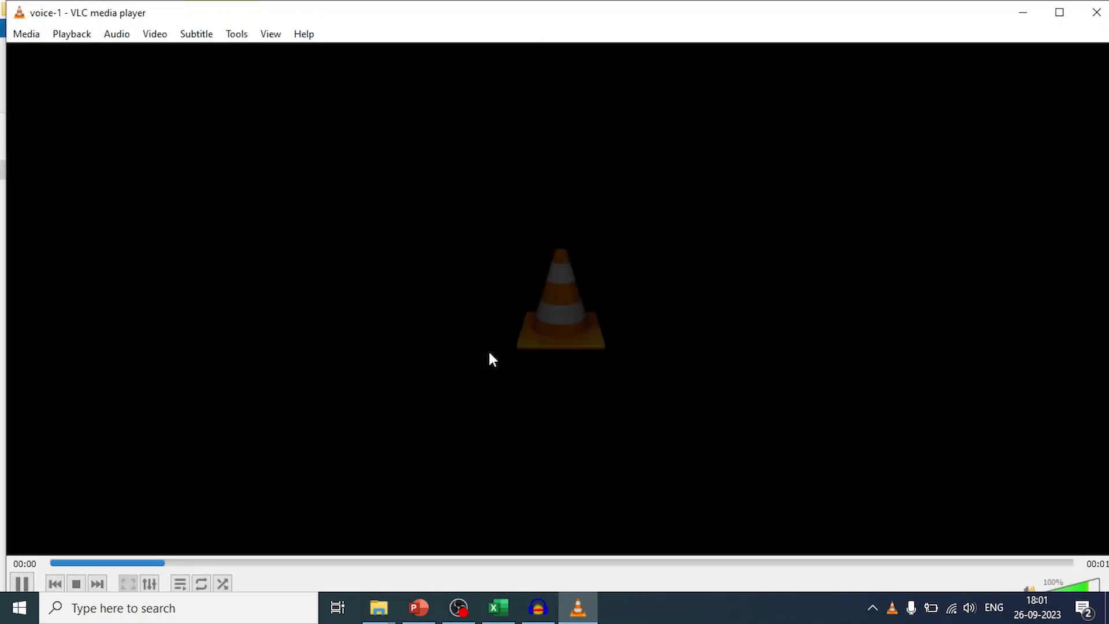
pyautogui.click(1096, 13)
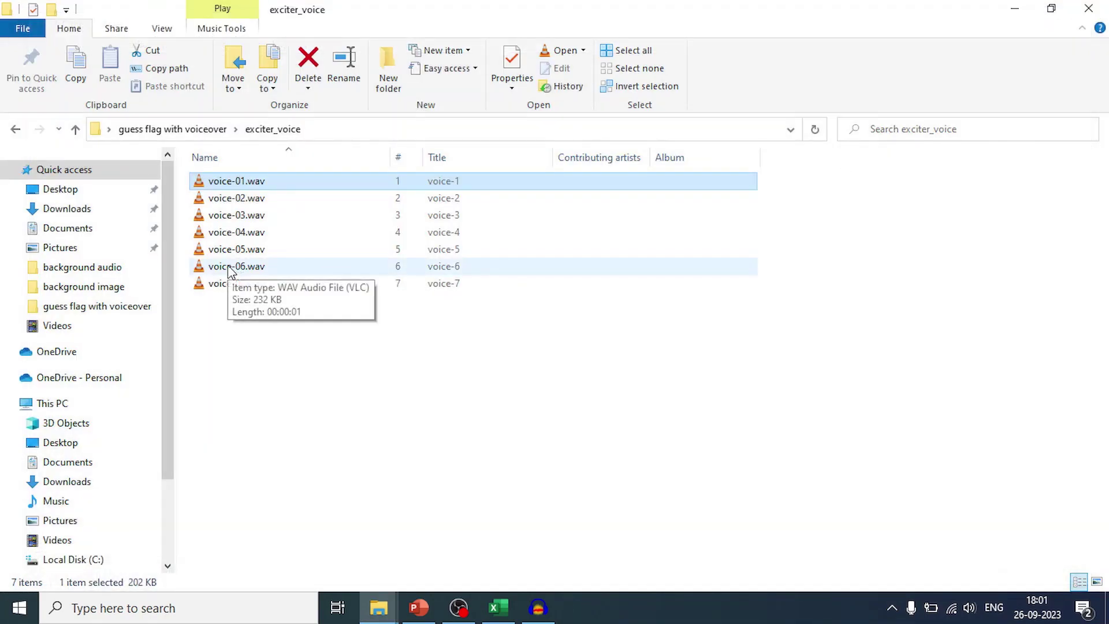
pyautogui.doubleClick(237, 267)
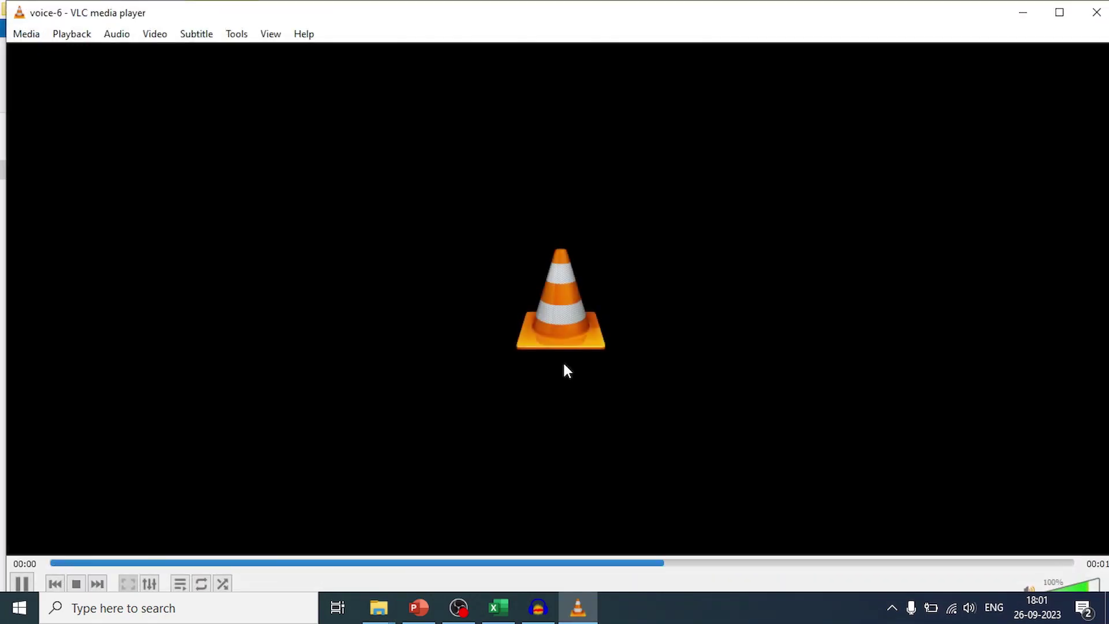
# Step: Close VLC, go up to the "guess flag with voiceover" folder and open exciter_voice_data.xlsx
pyautogui.click(1096, 12)
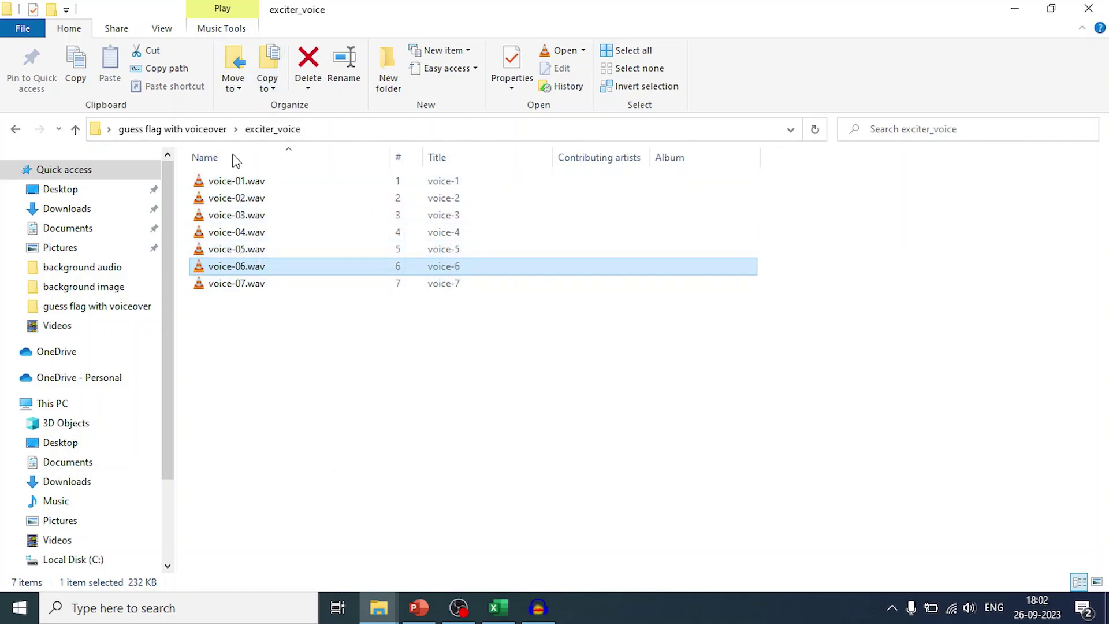
pyautogui.click(75, 129)
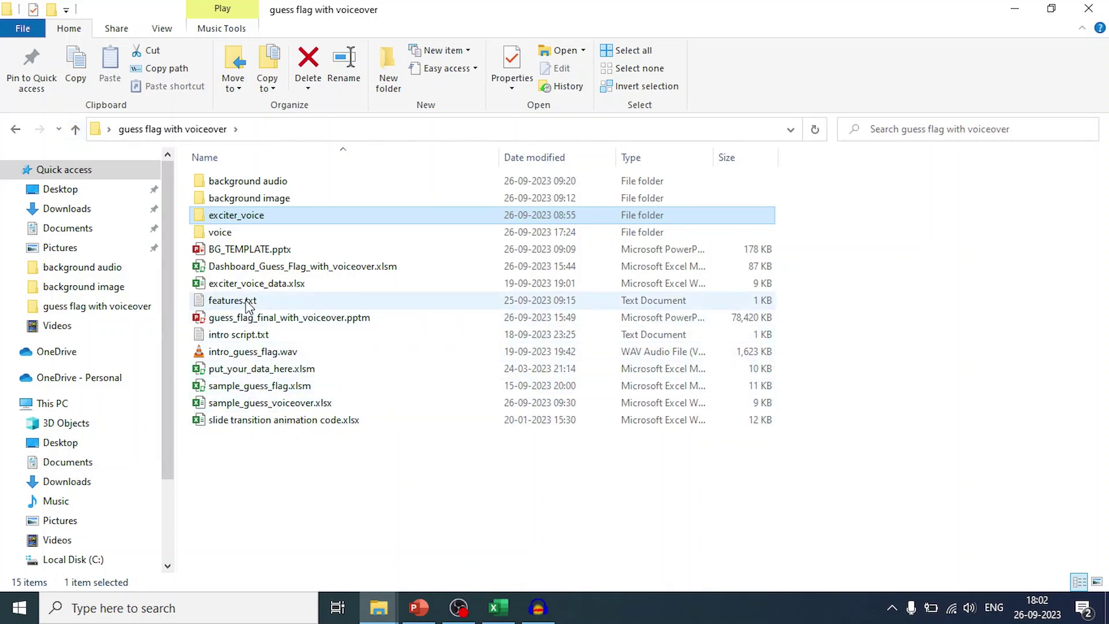
pyautogui.click(256, 284)
pyautogui.doubleClick(256, 284)
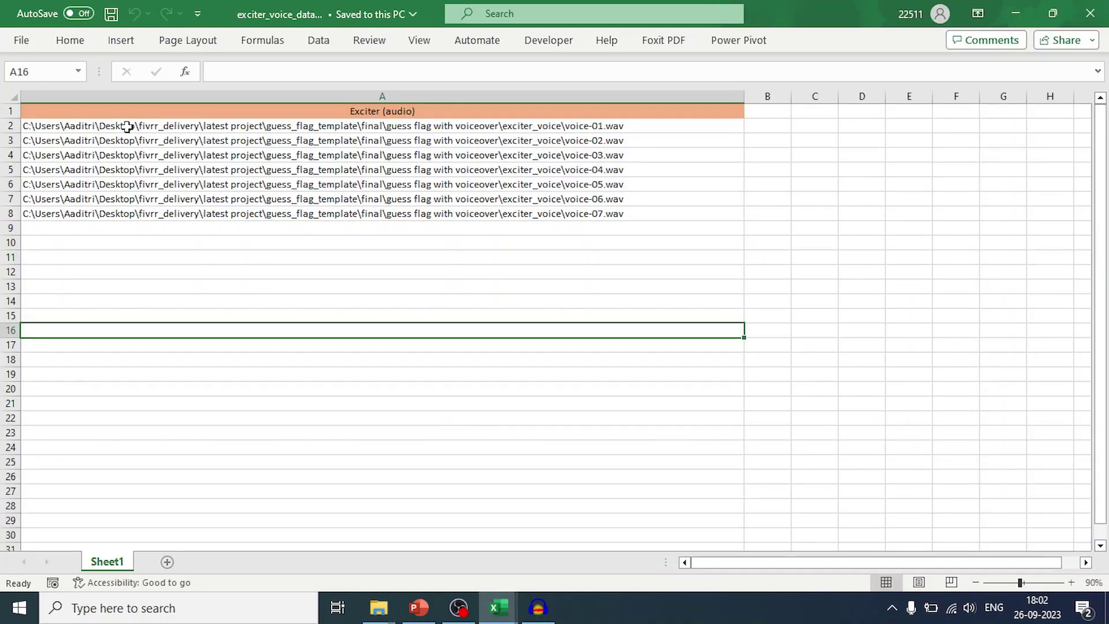
# Step: Review the Exciter (audio) file paths in column A, particularly the rows for voice-01.wav and voice-02.wav
pyautogui.click(127, 127)
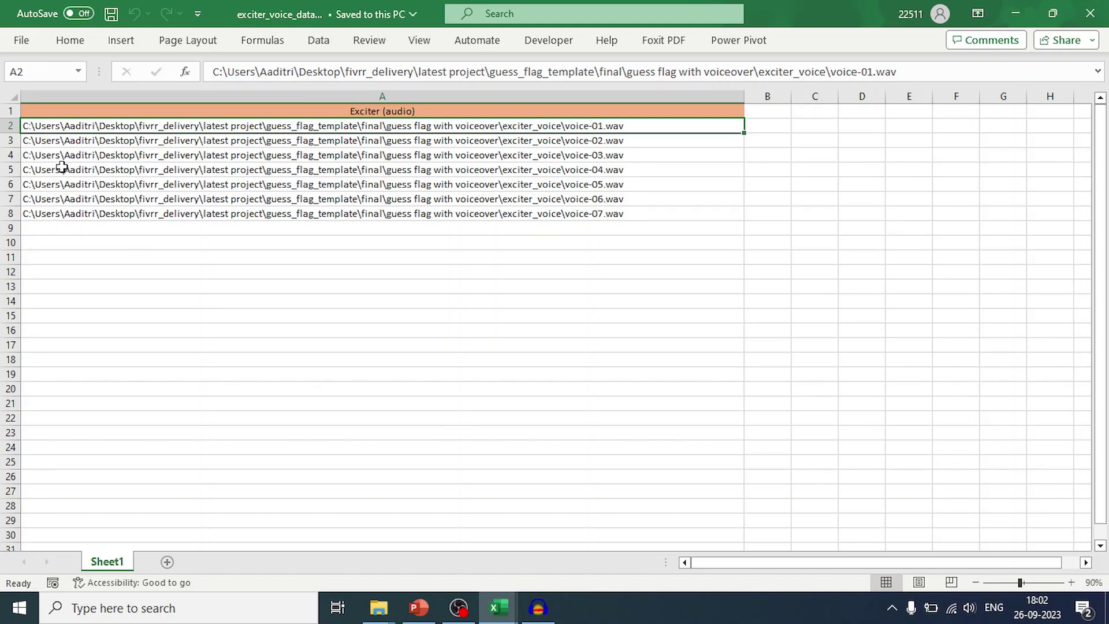
pyautogui.click(278, 318)
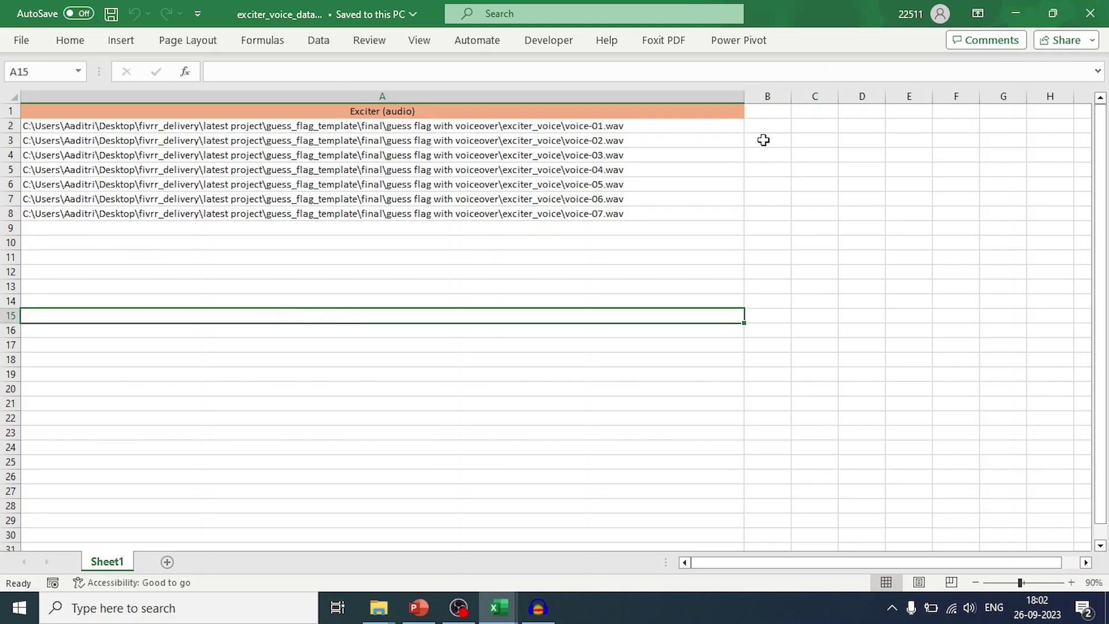
pyautogui.click(642, 141)
pyautogui.click(644, 125)
pyautogui.click(641, 140)
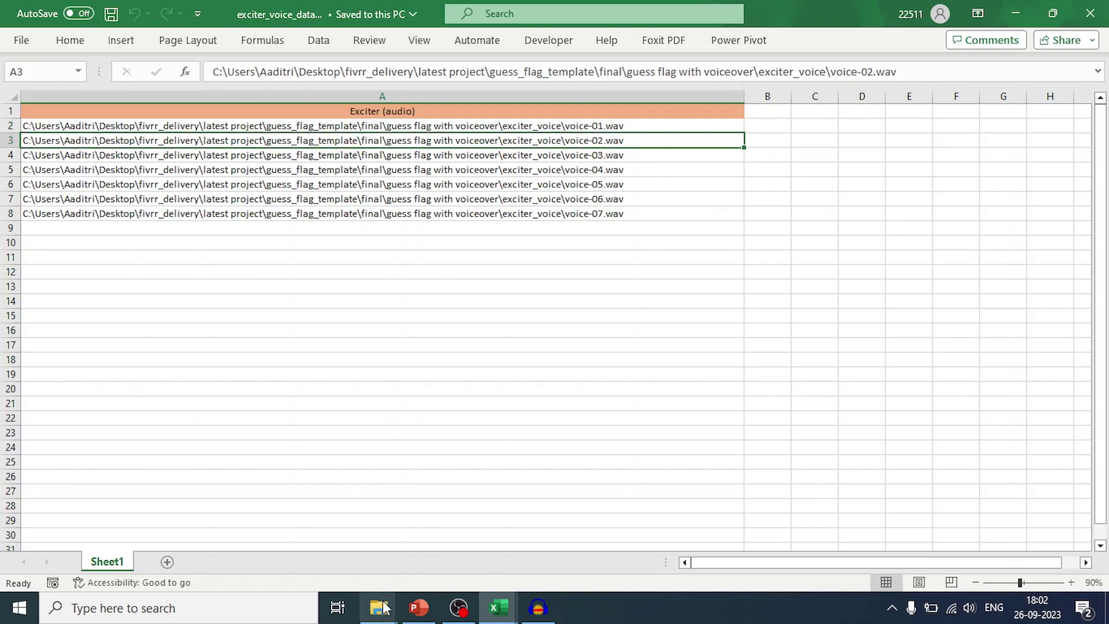
# Step: Switch to Dashboard_Guess_Flag_with_voiceover.xlsm, start Import Exciter Voice to Block/Card, and bring up its slide-count prompt in PowerPoint
pyautogui.moveTo(498, 608)
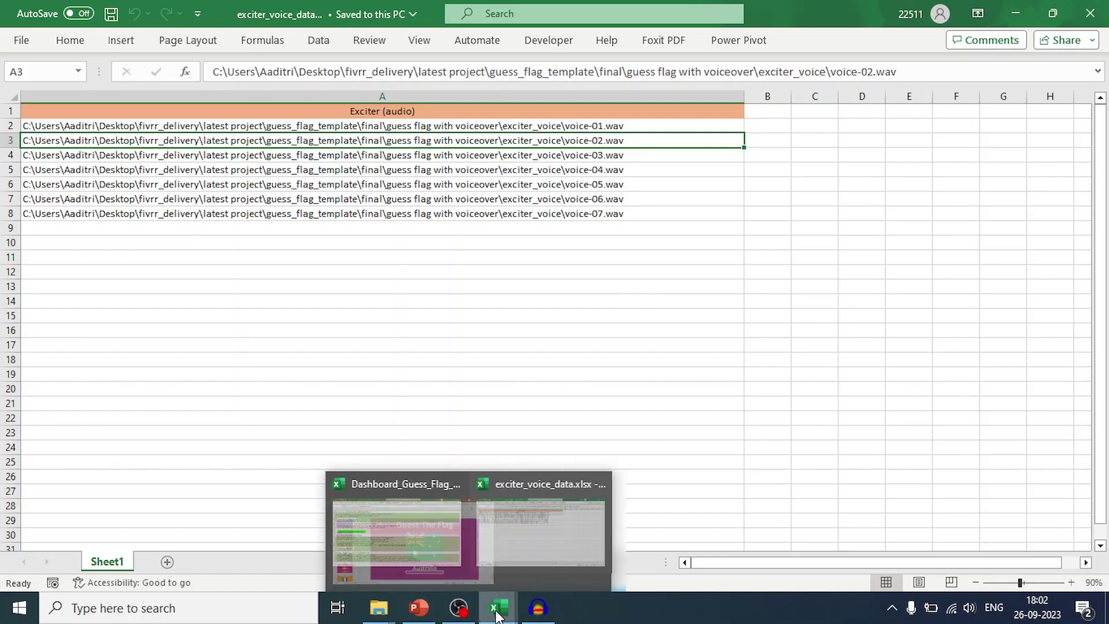
pyautogui.click(442, 555)
pyautogui.moveTo(1101, 148); pyautogui.dragTo(1100, 347)
pyautogui.click(234, 526)
pyautogui.scroll(-7, 556, 452)
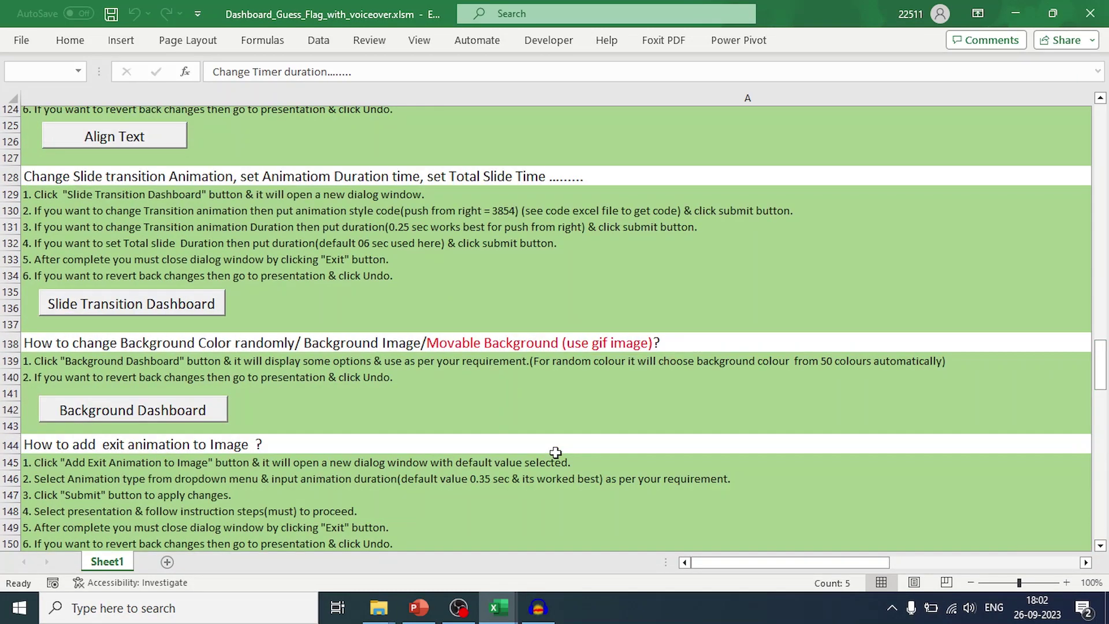
pyautogui.scroll(-13, 556, 452)
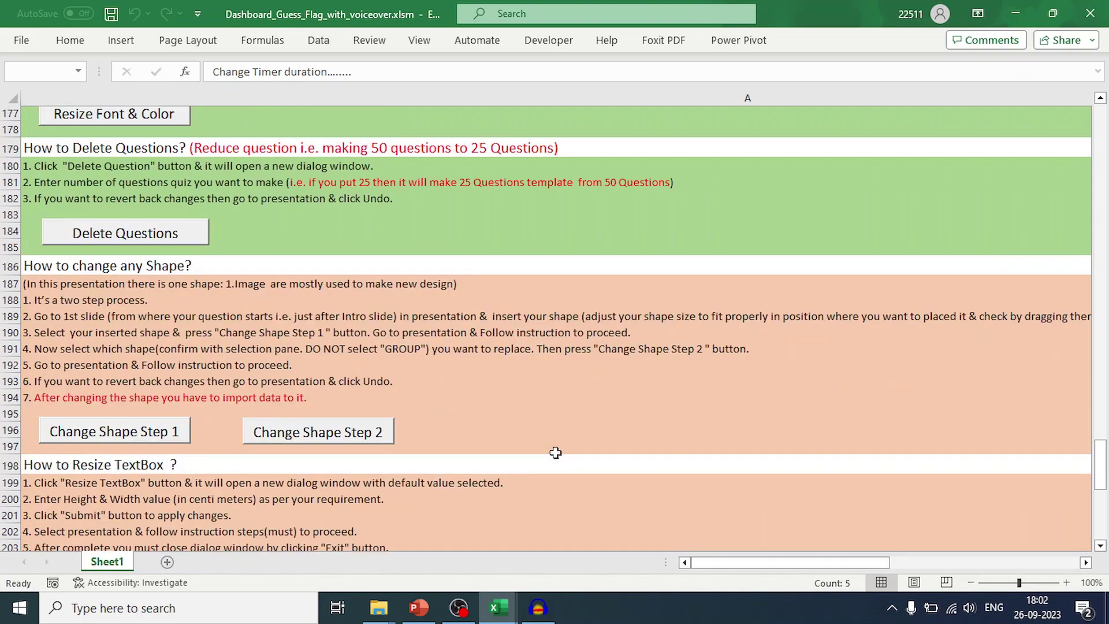
pyautogui.scroll(-4, 556, 452)
pyautogui.scroll(8, 555, 452)
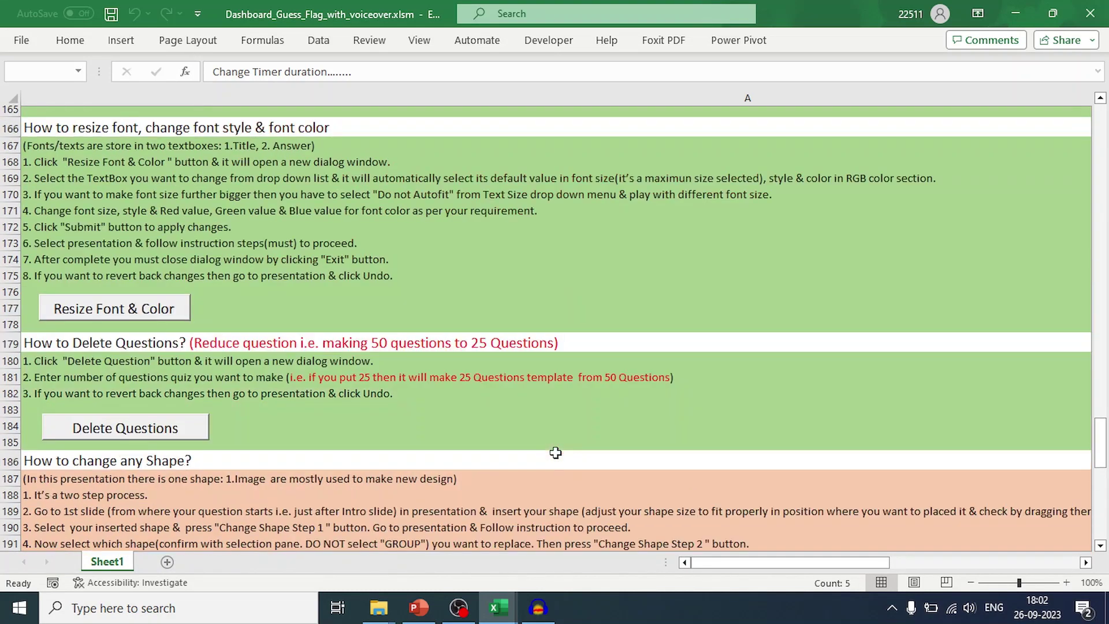
pyautogui.scroll(6, 556, 453)
pyautogui.scroll(7, 555, 452)
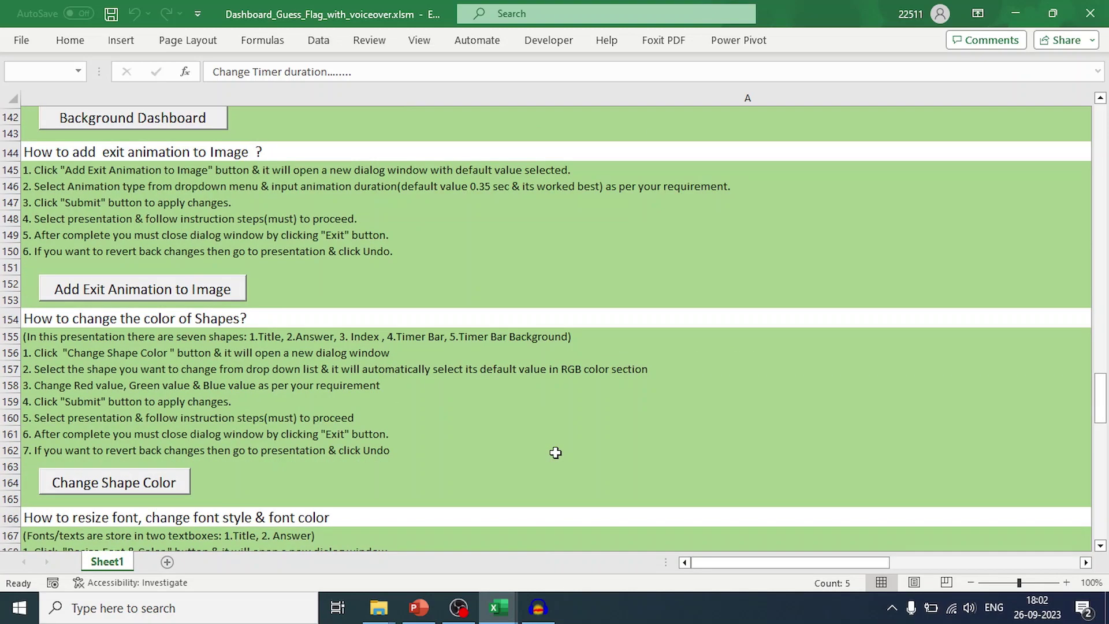
pyautogui.scroll(11, 556, 452)
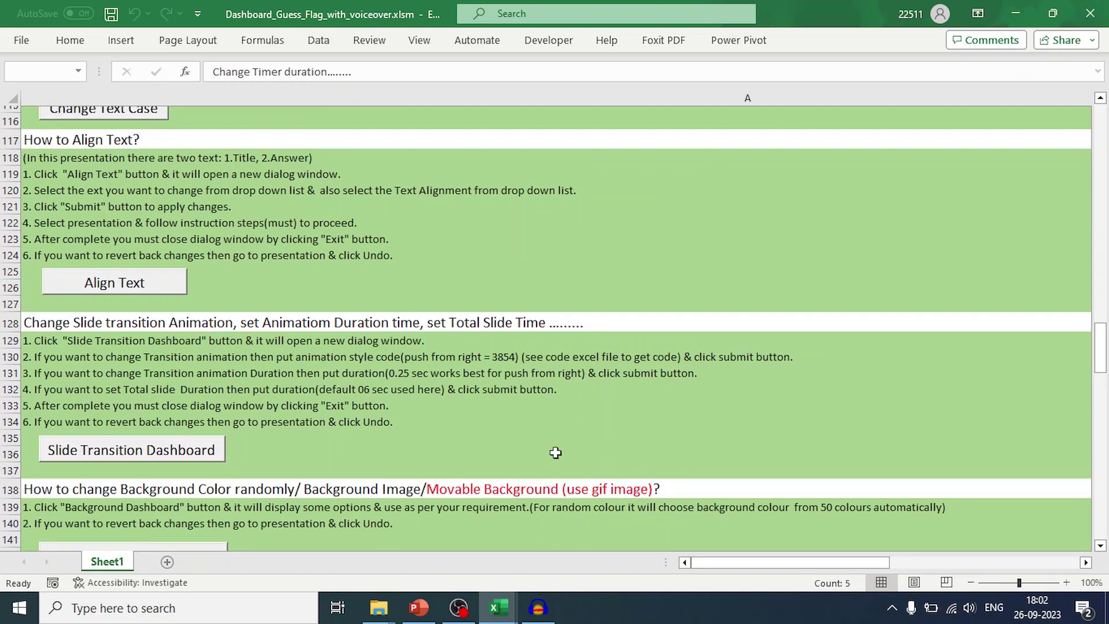
pyautogui.scroll(9, 556, 453)
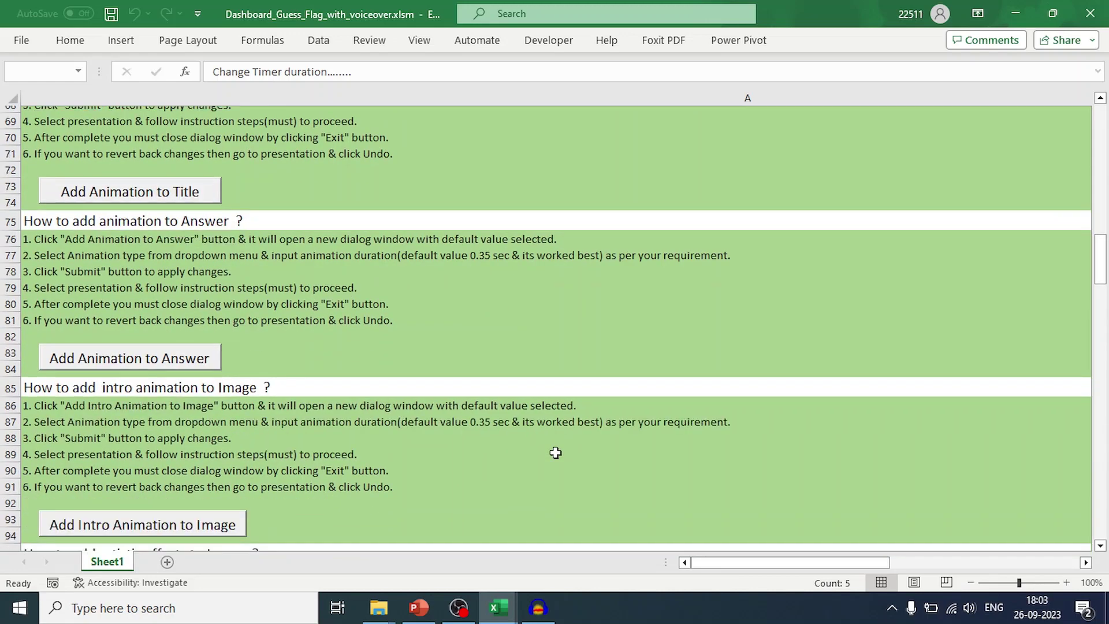
pyautogui.scroll(6, 555, 452)
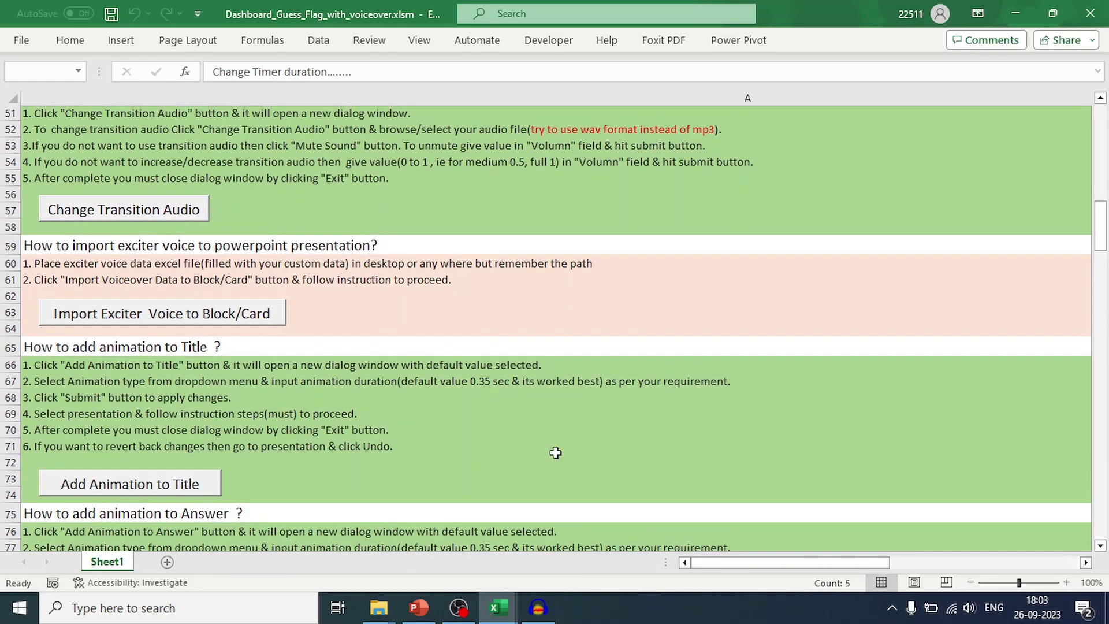
pyautogui.click(204, 323)
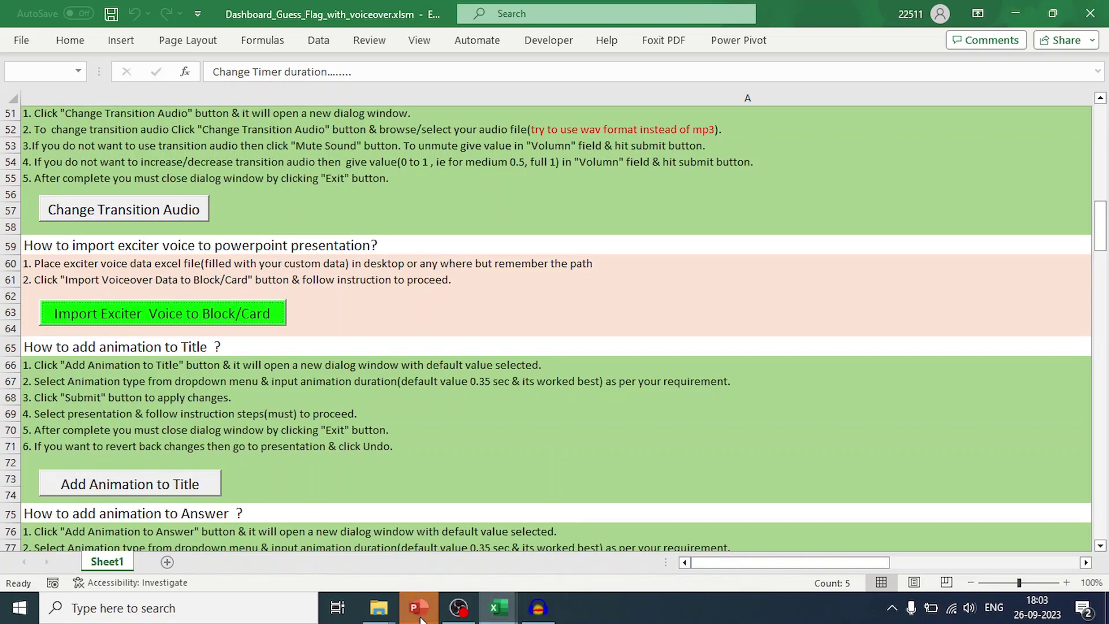
pyautogui.moveTo(421, 617)
pyautogui.click(428, 551)
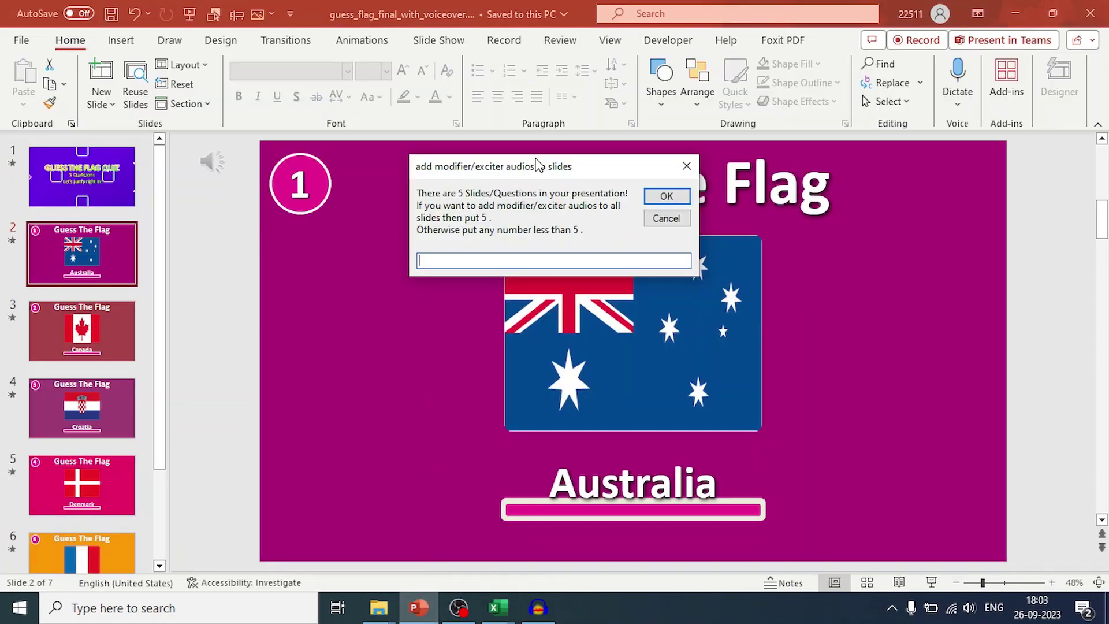
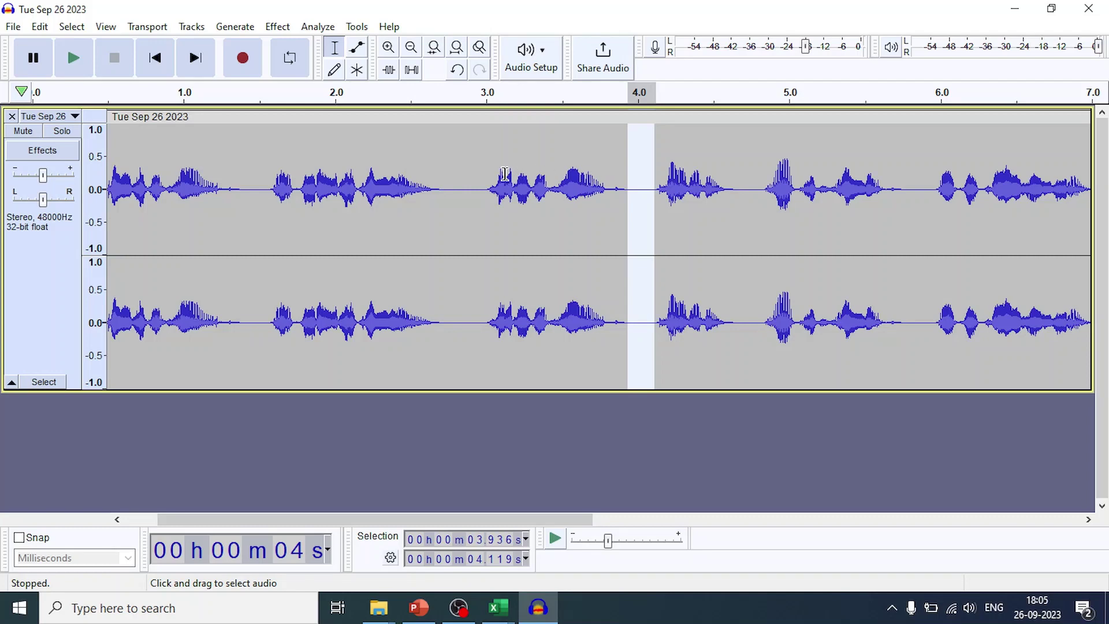
# Step: Select the entire recording and apply Label Sounds with a 0.250 s minimum silence duration and the label text voice-#1
pyautogui.click(474, 184)
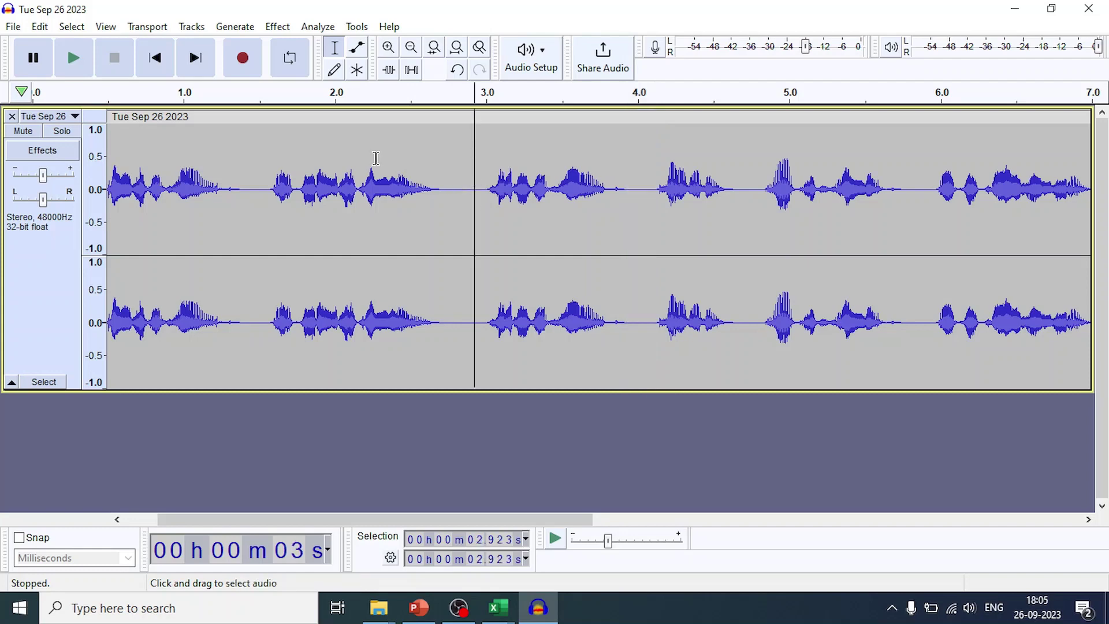
pyautogui.hotkey('ctrl', 'a')
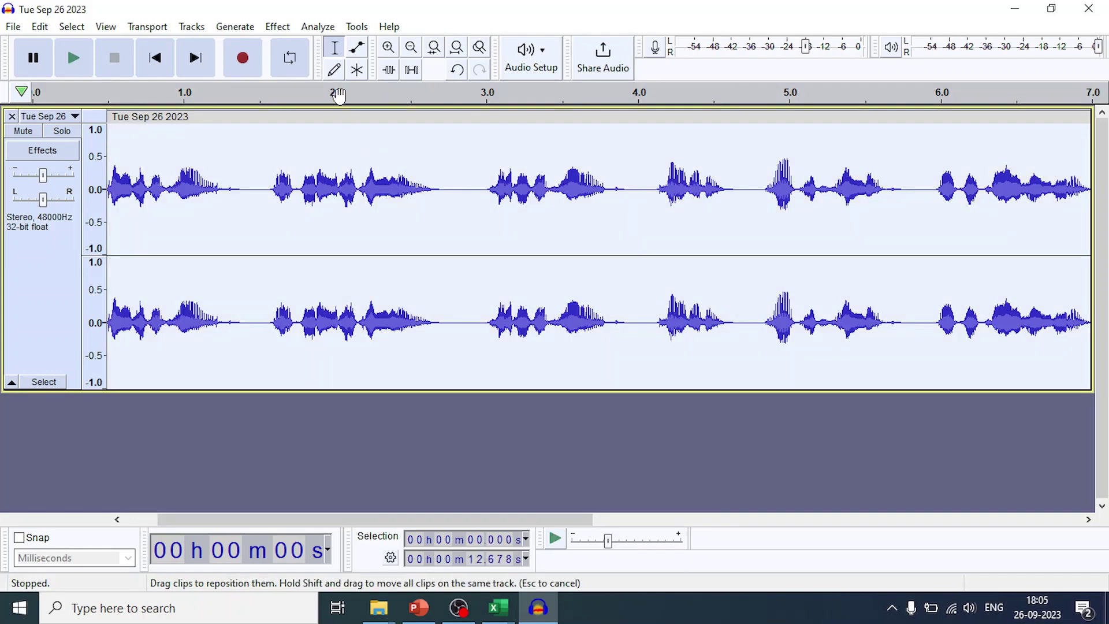
pyautogui.click(317, 27)
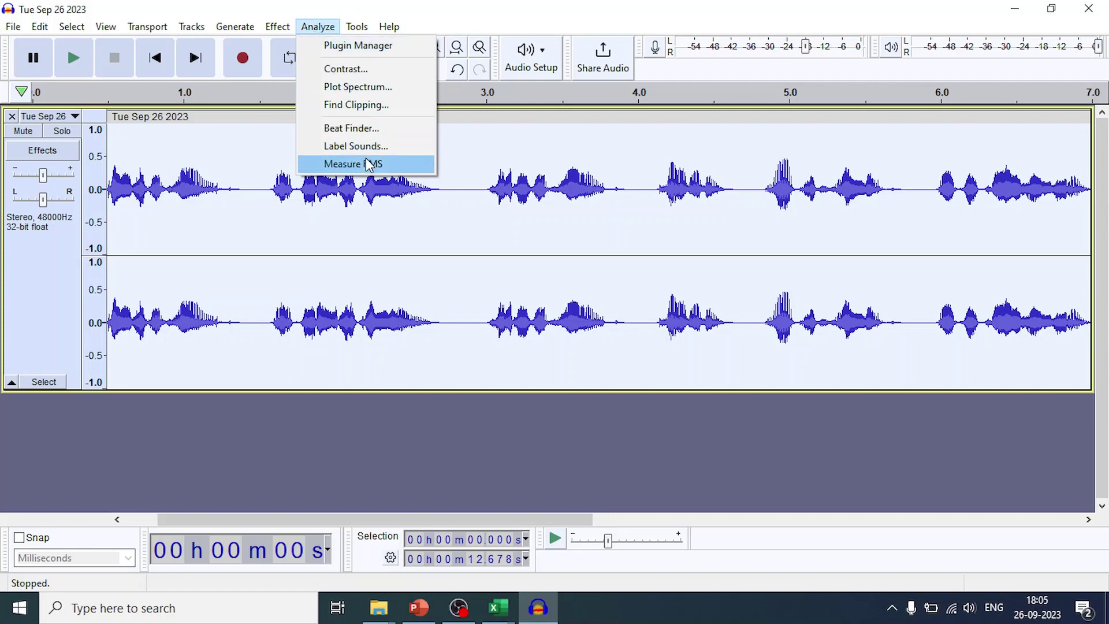
pyautogui.click(355, 147)
pyautogui.moveTo(524, 173); pyautogui.dragTo(798, 65)
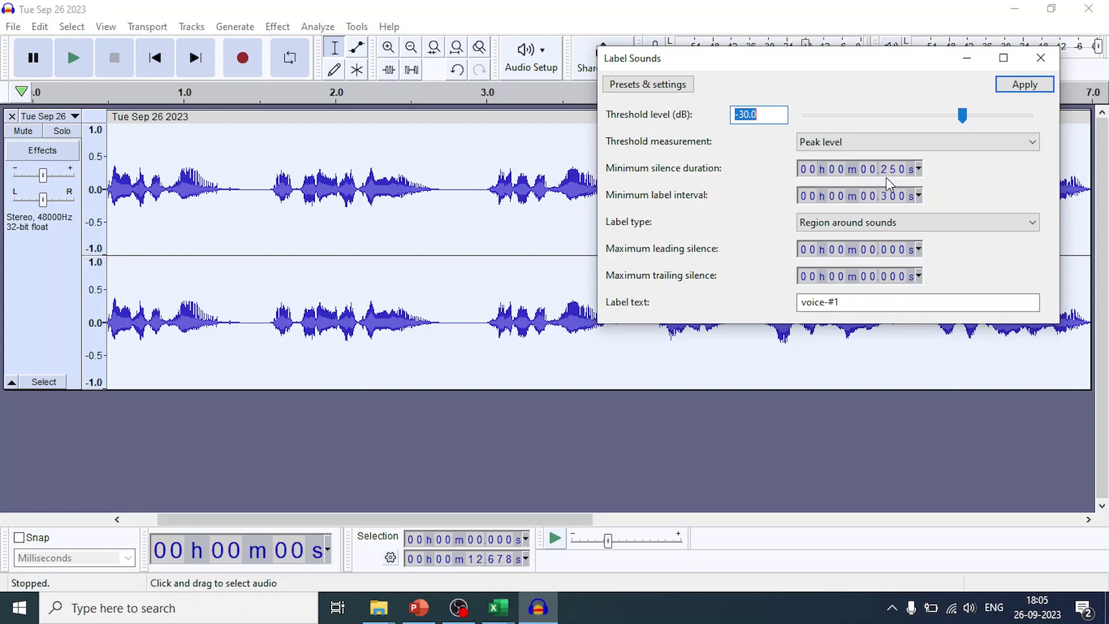
pyautogui.click(1026, 86)
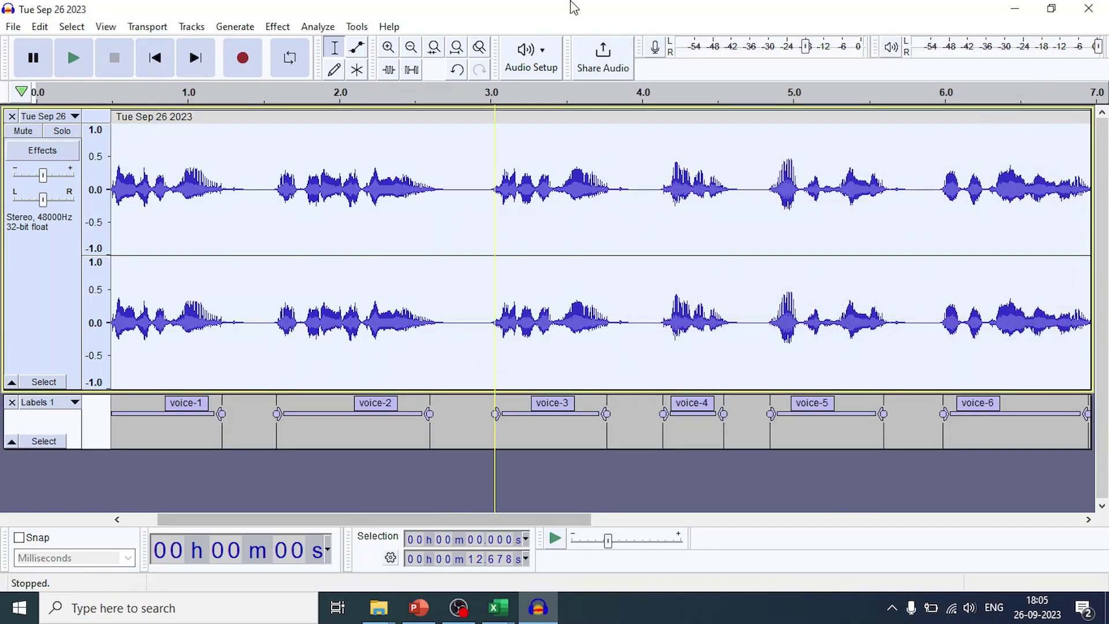
# Step: Examine the voice labels up close and across the whole recording, and undo the labelling
pyautogui.click(388, 50)
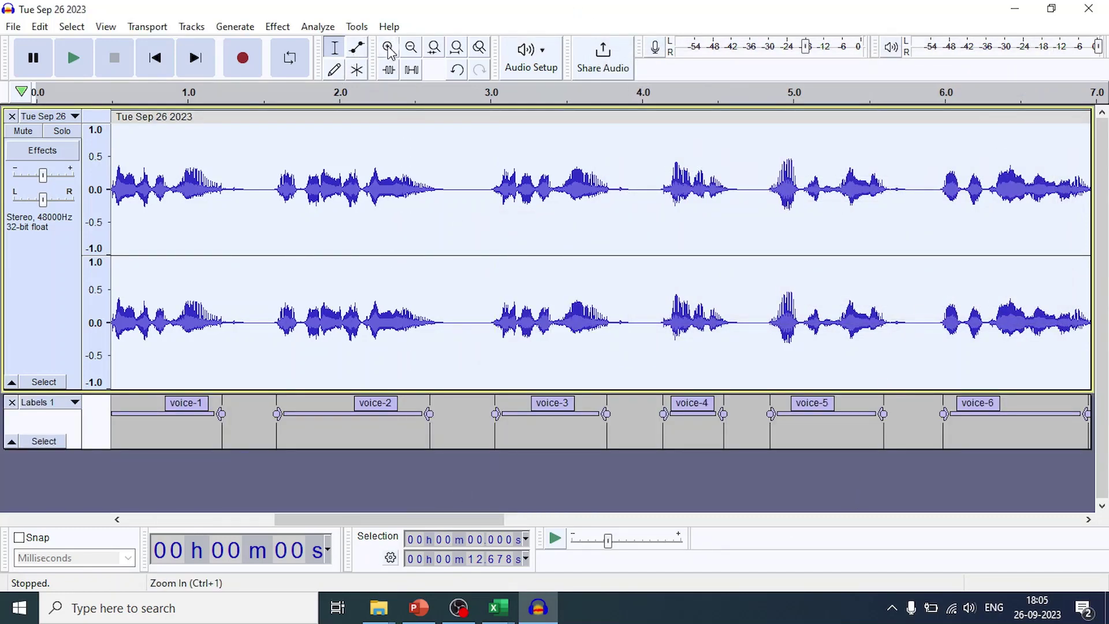
pyautogui.click(388, 51)
pyautogui.click(388, 51)
pyautogui.click(387, 51)
pyautogui.click(387, 51)
pyautogui.click(387, 50)
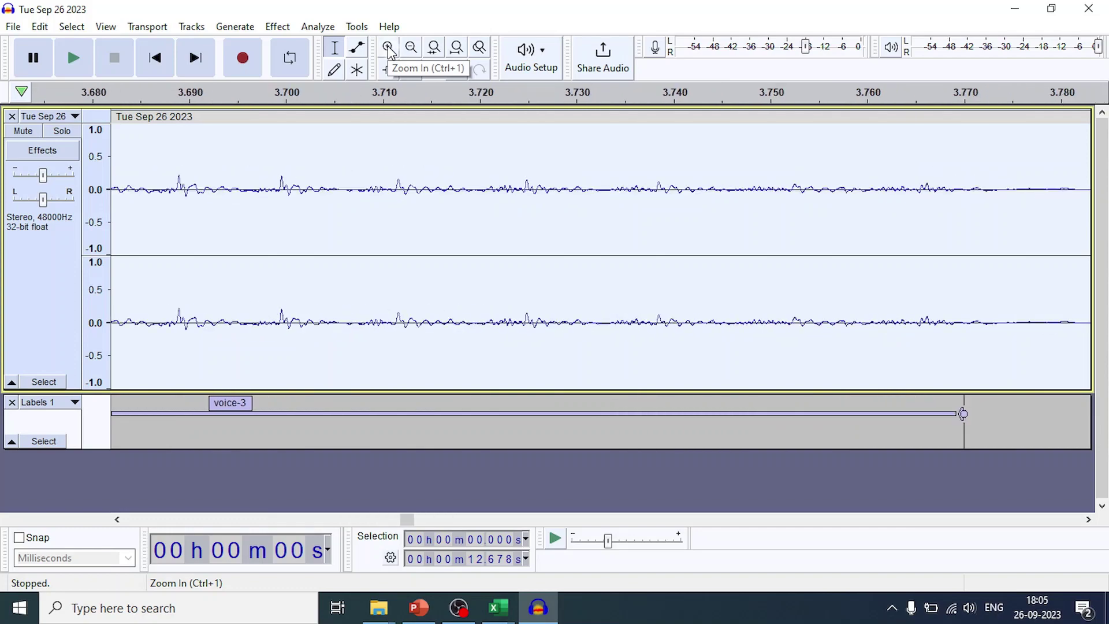
pyautogui.click(412, 48)
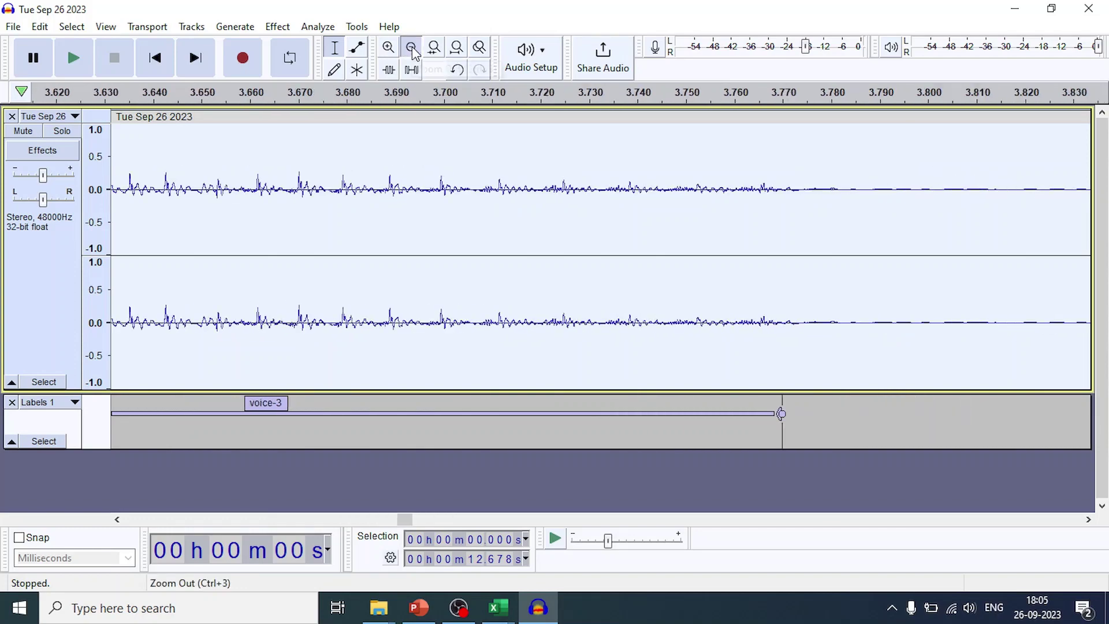
pyautogui.click(412, 48)
pyautogui.click(412, 48)
pyautogui.click(412, 49)
pyautogui.click(412, 49)
pyautogui.click(412, 48)
pyautogui.click(412, 49)
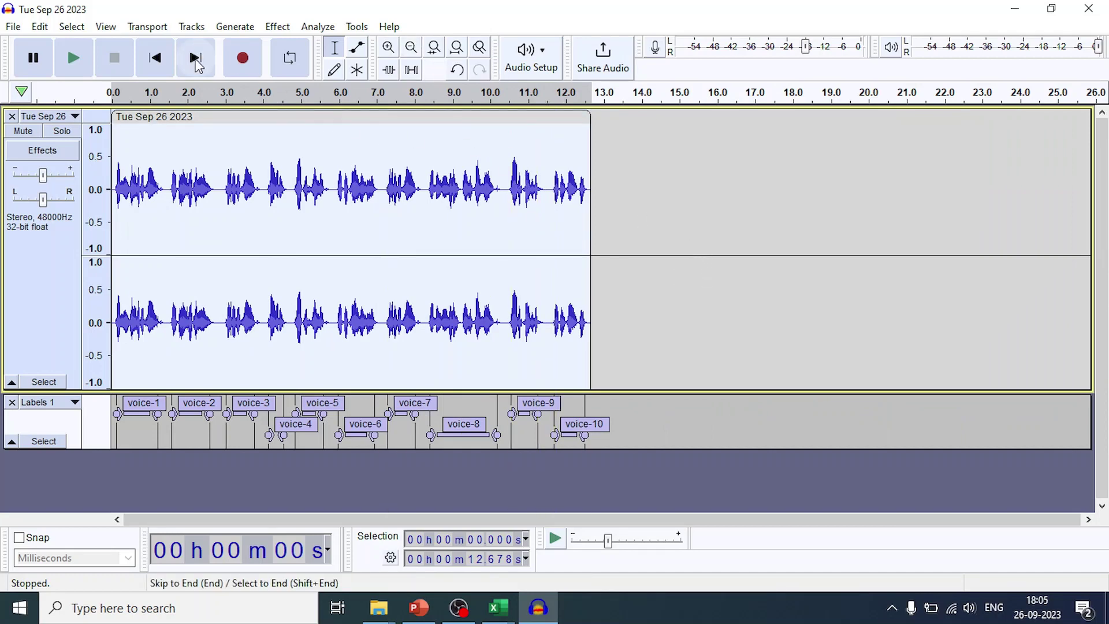
pyautogui.hotkey('ctrl', 'z')
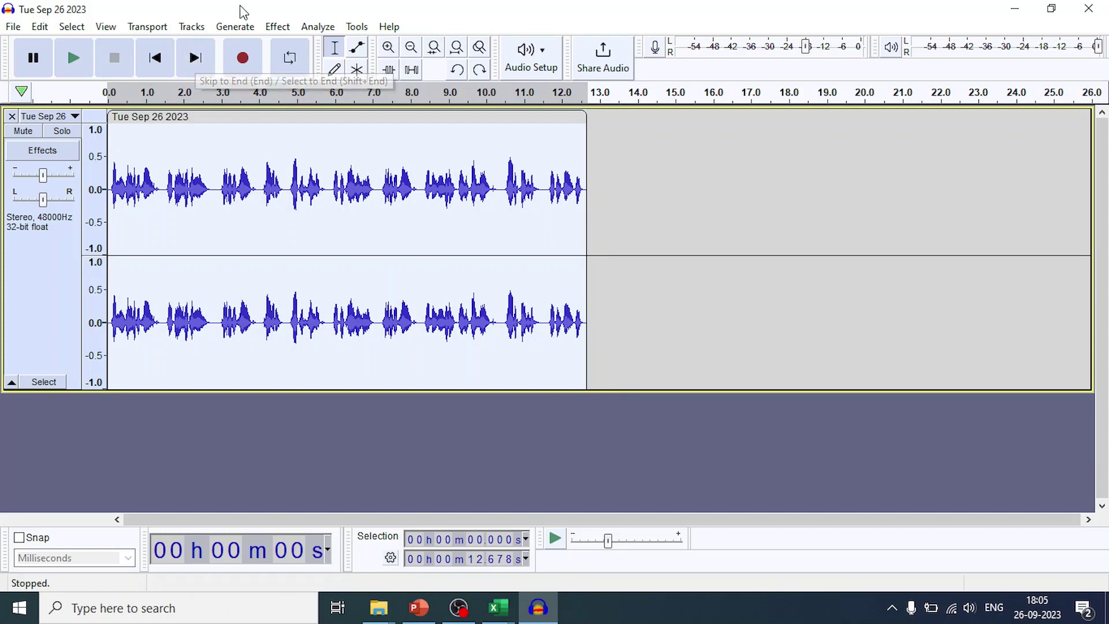
# Step: Try Label Sounds on the whole recording with a minimum silence duration of 0.500 s, and undo the labelling
pyautogui.click(316, 27)
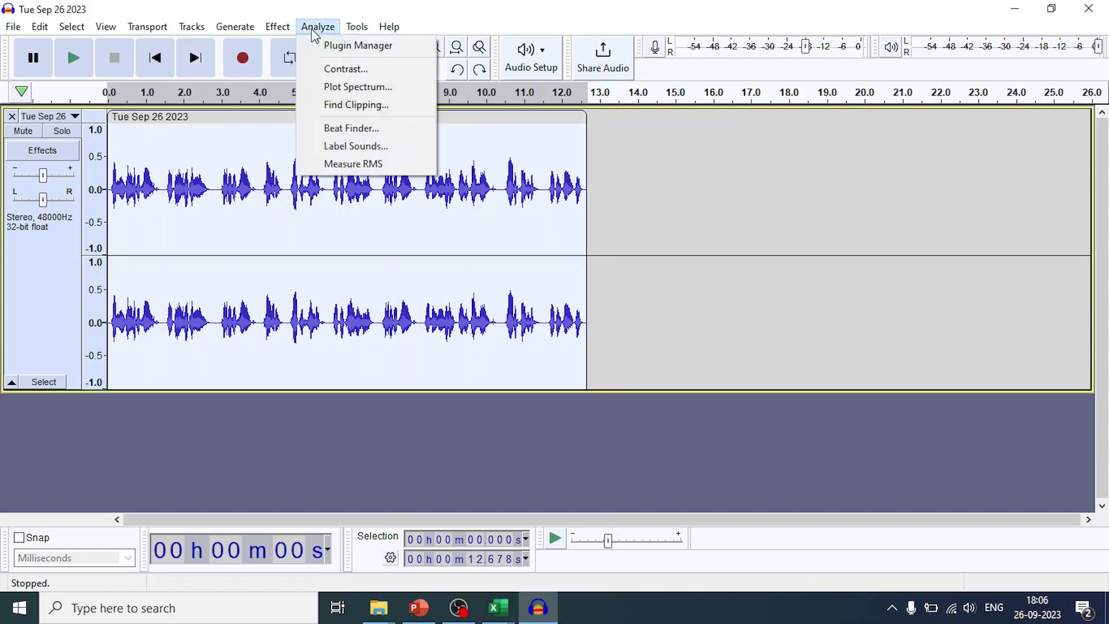
pyautogui.click(356, 146)
pyautogui.moveTo(605, 165); pyautogui.dragTo(814, 140)
pyautogui.click(826, 251)
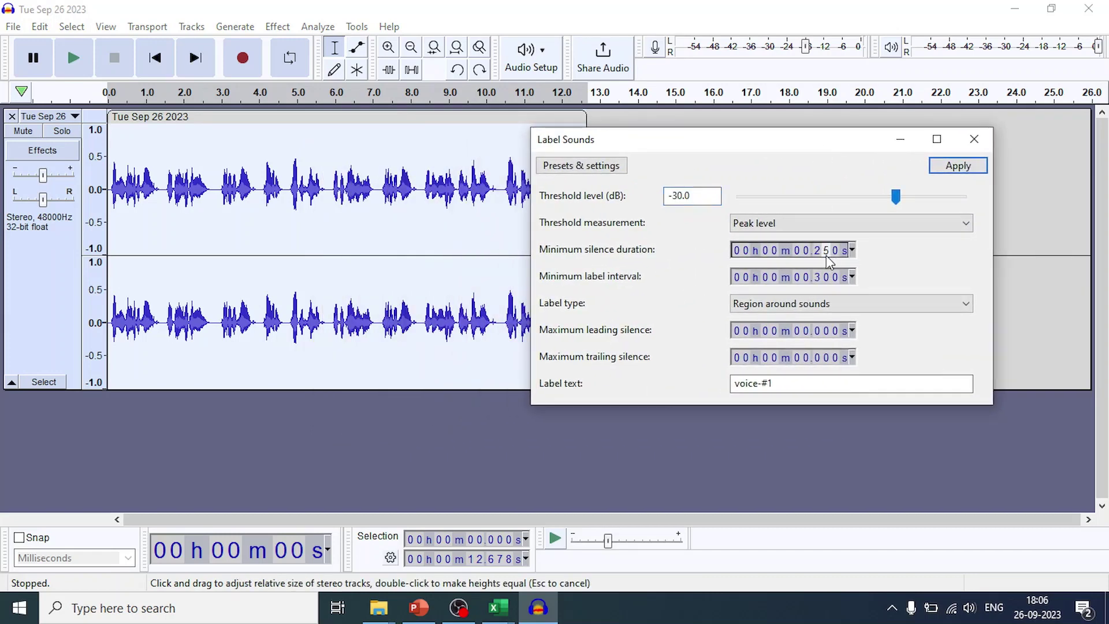
pyautogui.write('0')
pyautogui.click(955, 166)
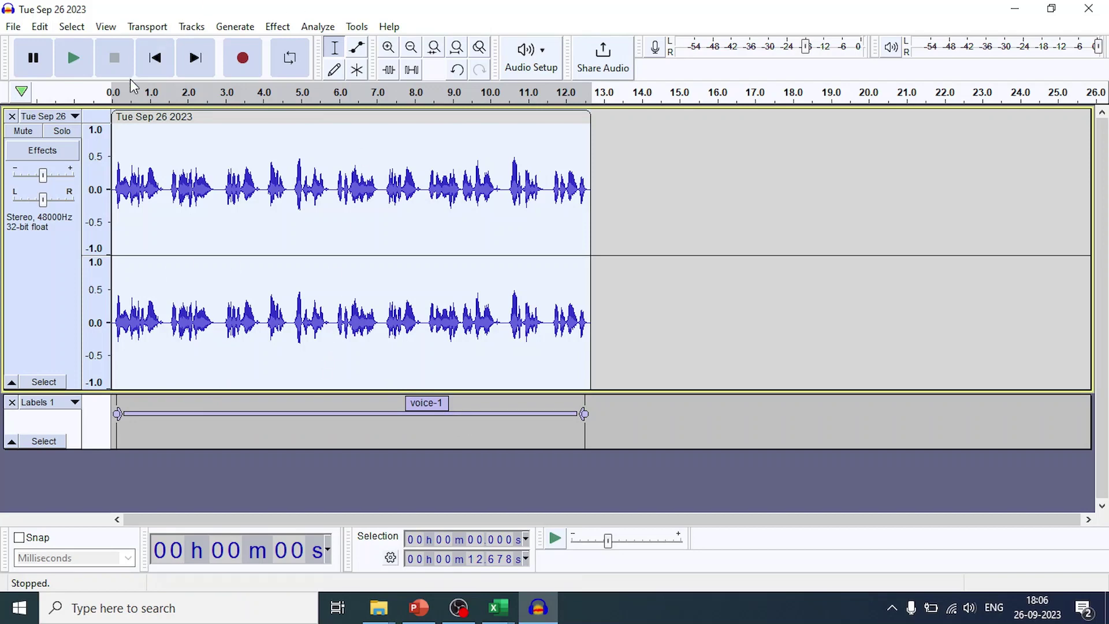
pyautogui.hotkey('ctrl', 'z')
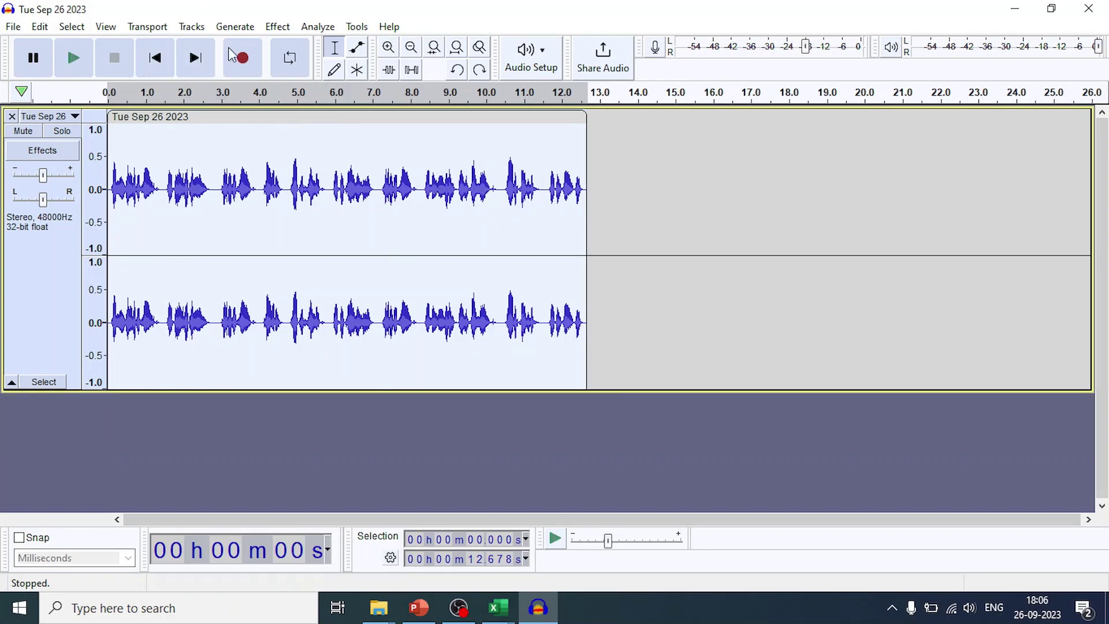
# Step: Try Label Sounds on the whole recording with a minimum silence duration of 0.300 s, and undo the labelling
pyautogui.click(388, 48)
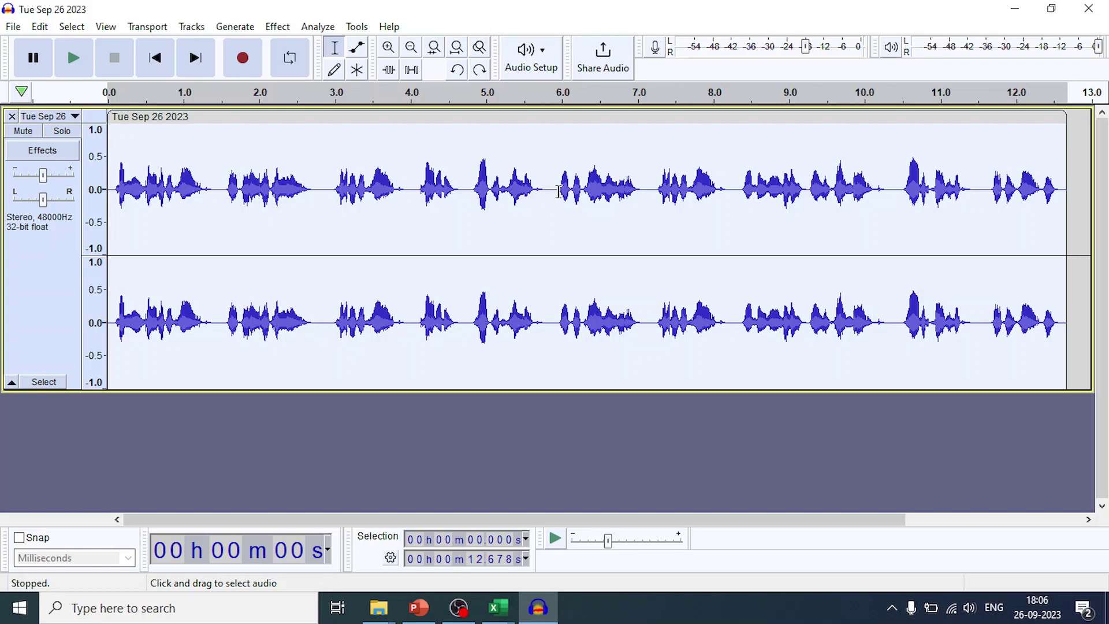
pyautogui.click(352, 193)
pyautogui.doubleClick(341, 196)
pyautogui.click(302, 29)
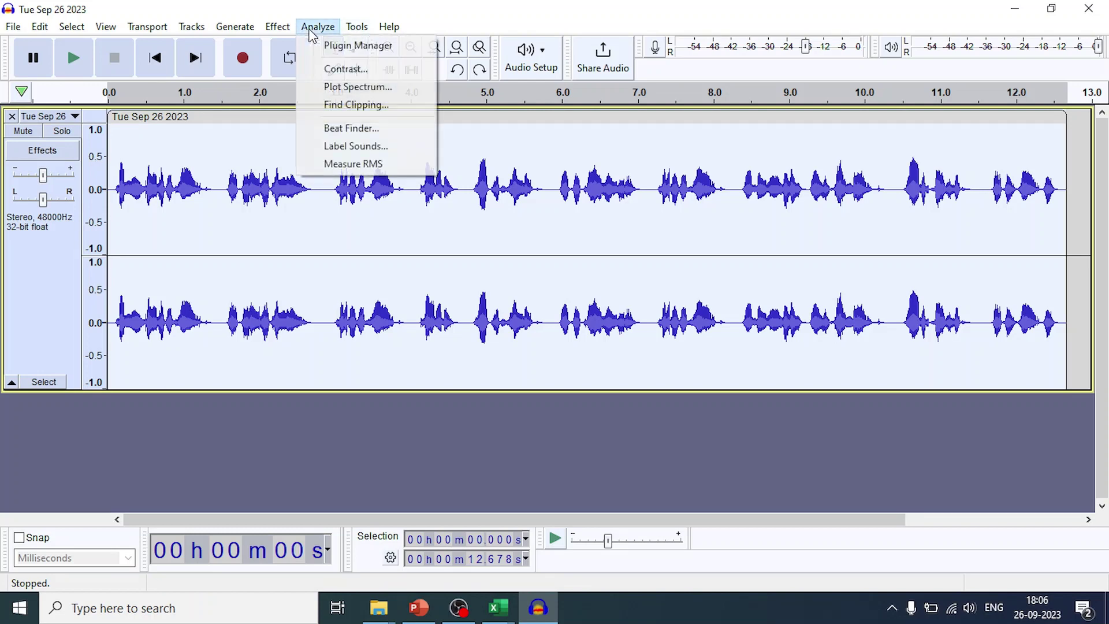
pyautogui.click(354, 152)
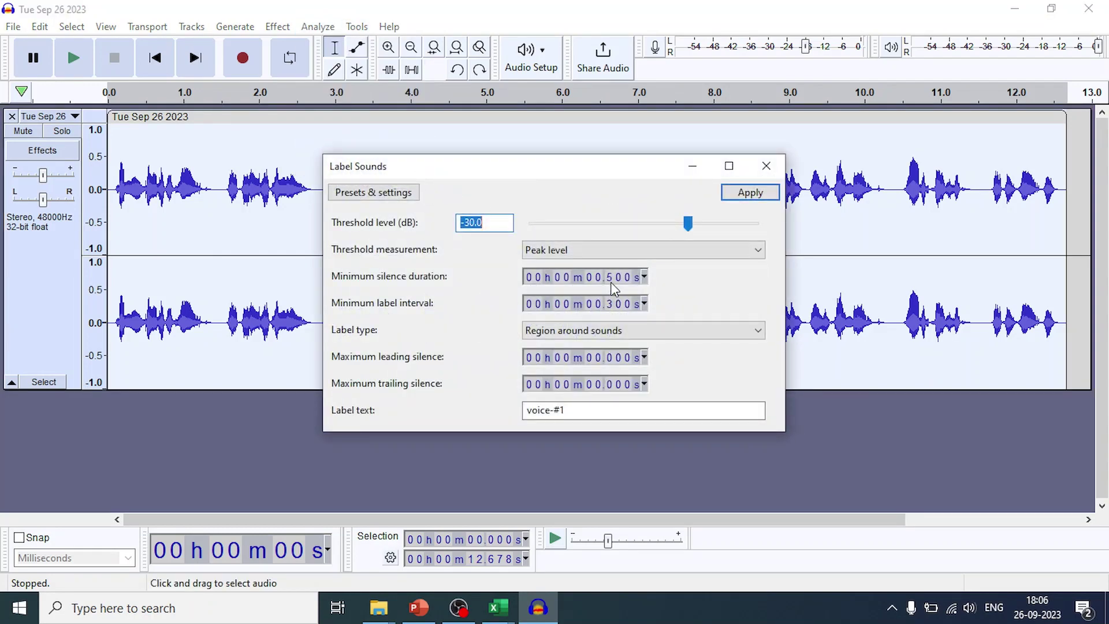
pyautogui.click(610, 278)
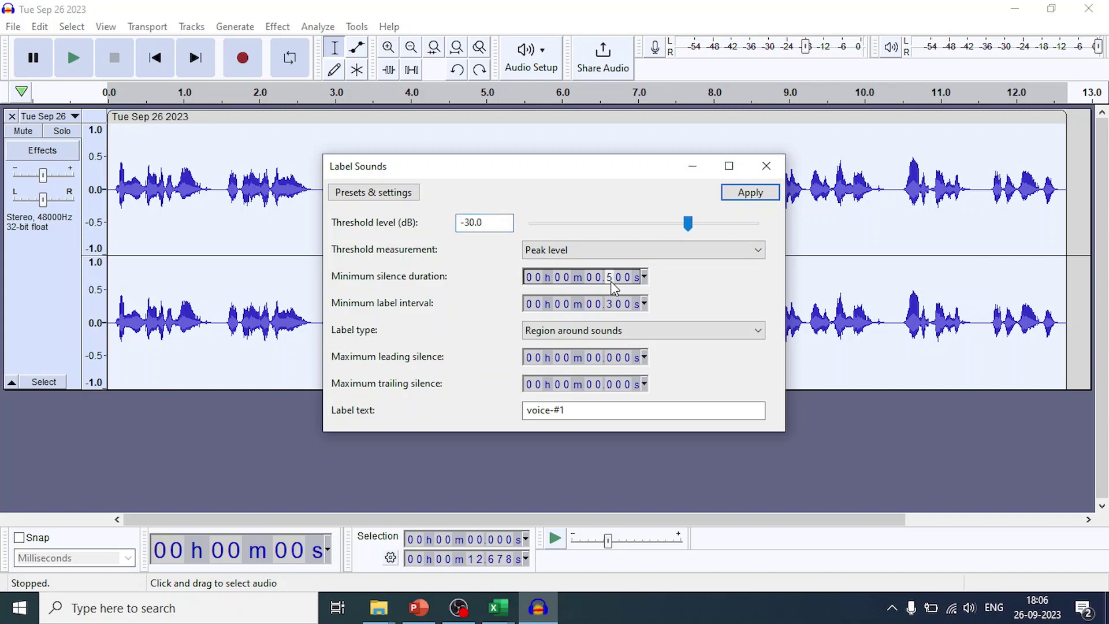
pyautogui.write('3')
pyautogui.click(751, 194)
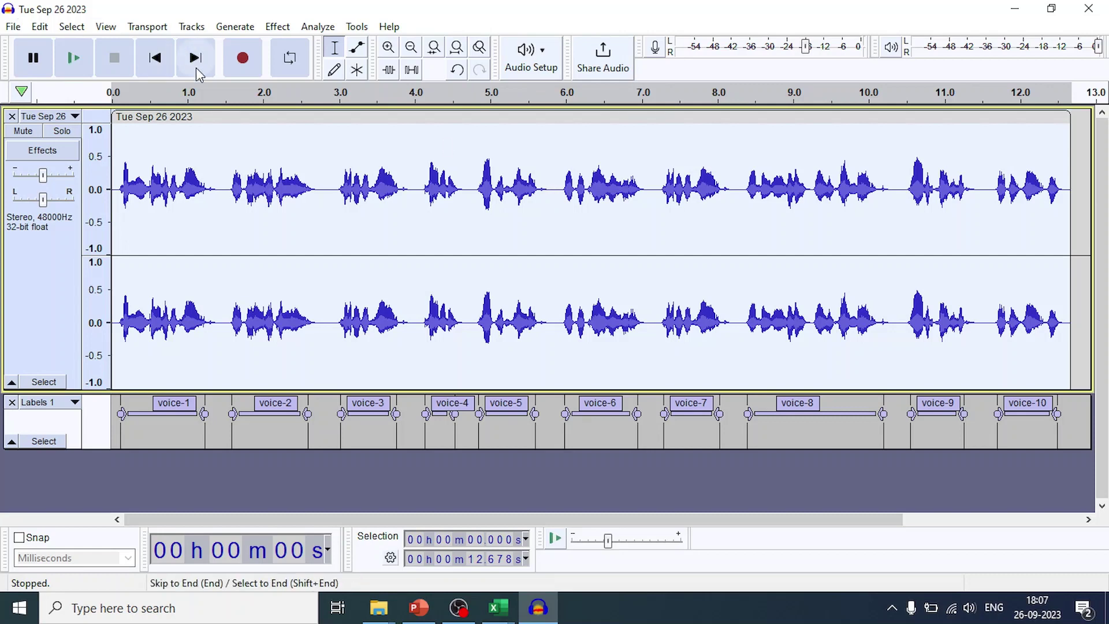
pyautogui.hotkey('ctrl', 'z')
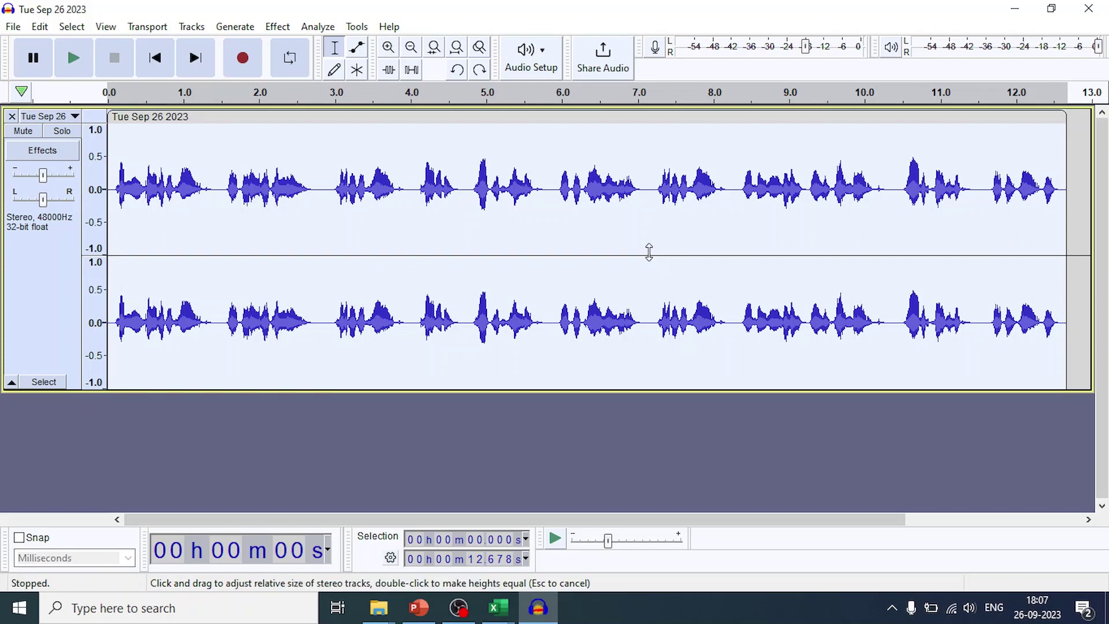
# Step: Try Label Sounds on the whole recording with a minimum silence duration of 0.400 s, and undo the labelling
pyautogui.click(311, 28)
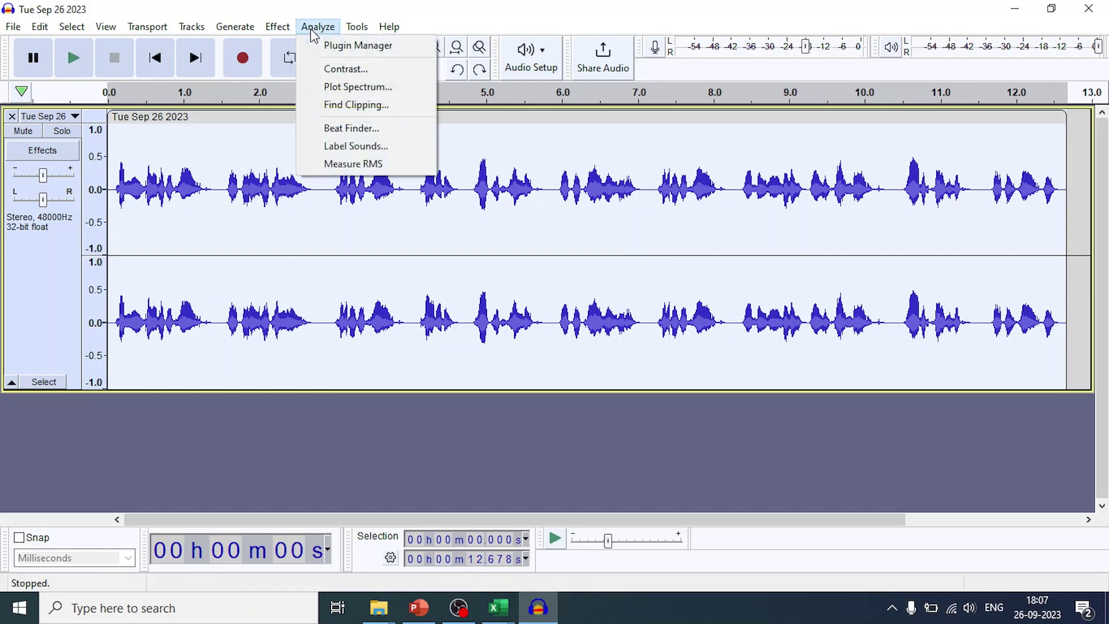
pyautogui.click(359, 149)
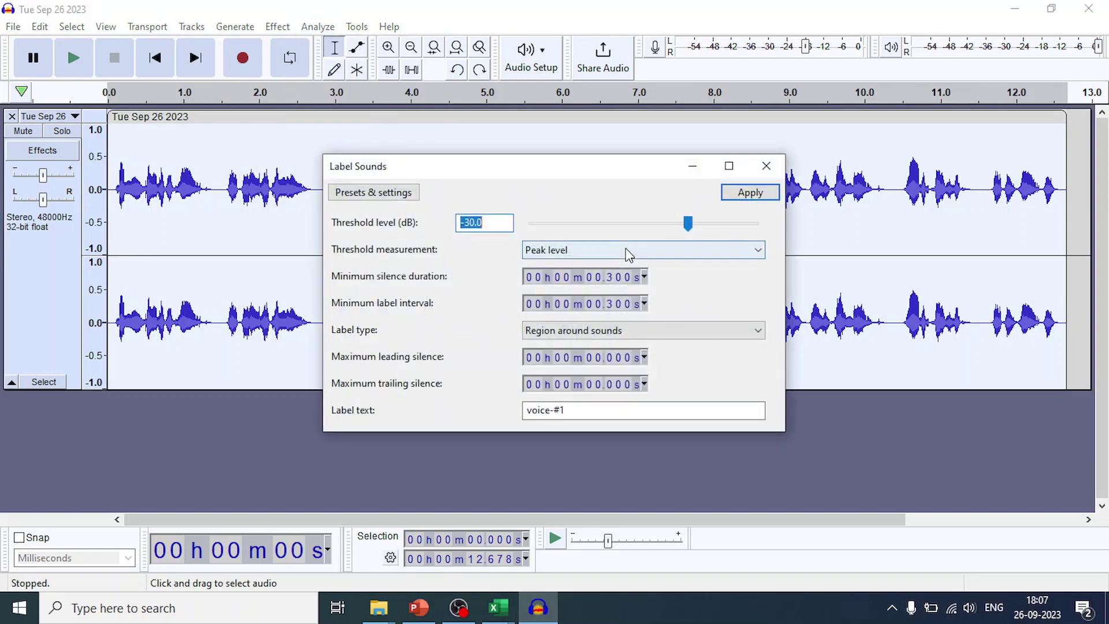
pyautogui.click(610, 279)
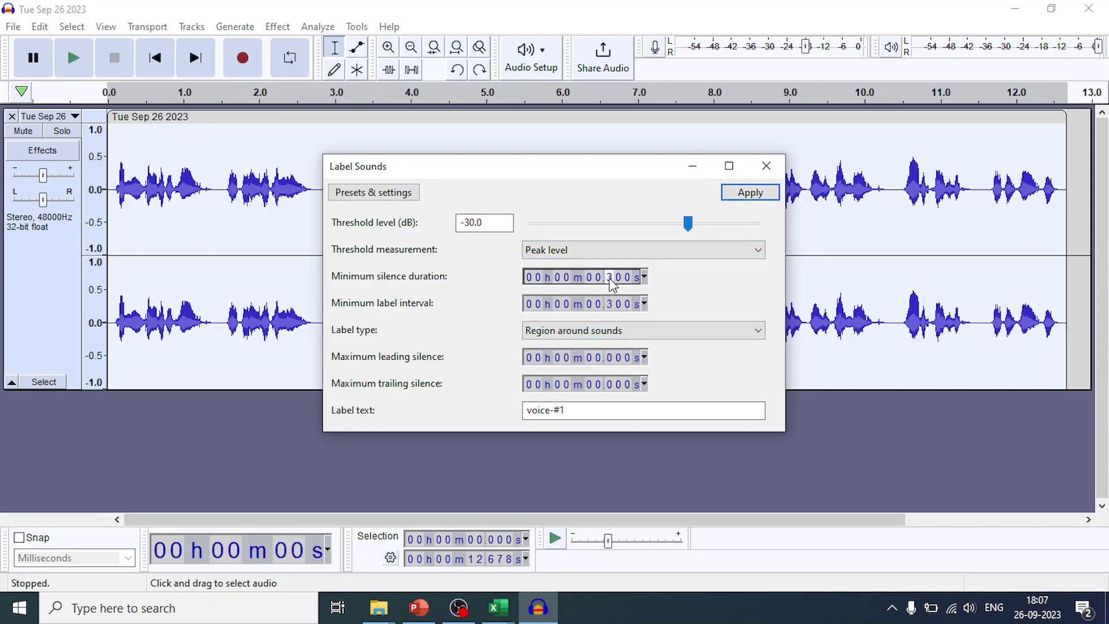
pyautogui.click(750, 195)
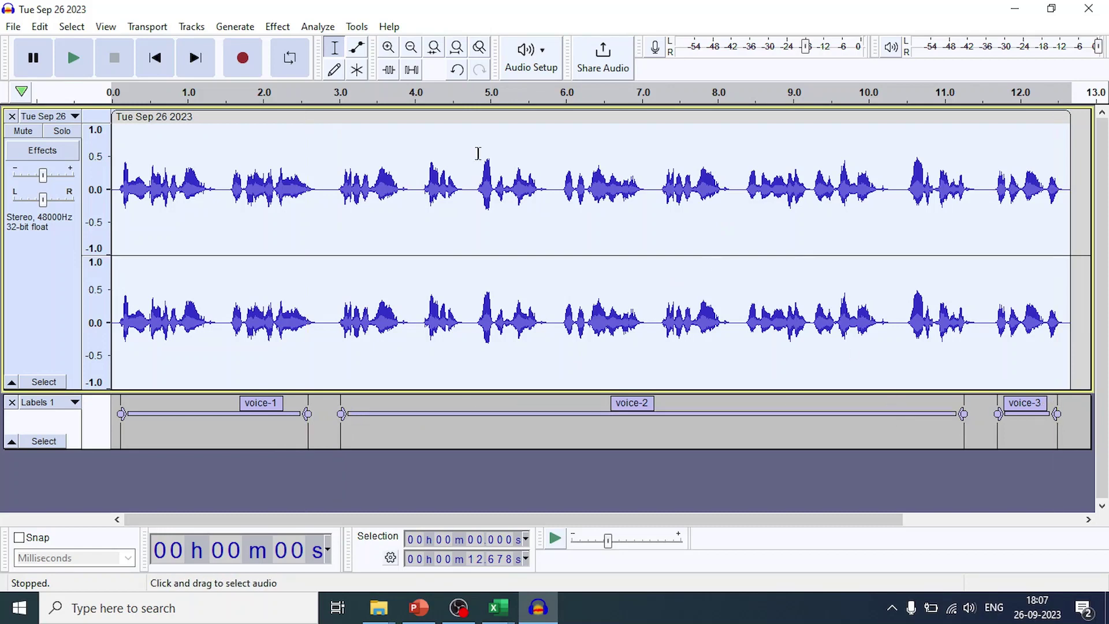
pyautogui.hotkey('ctrl', 'z')
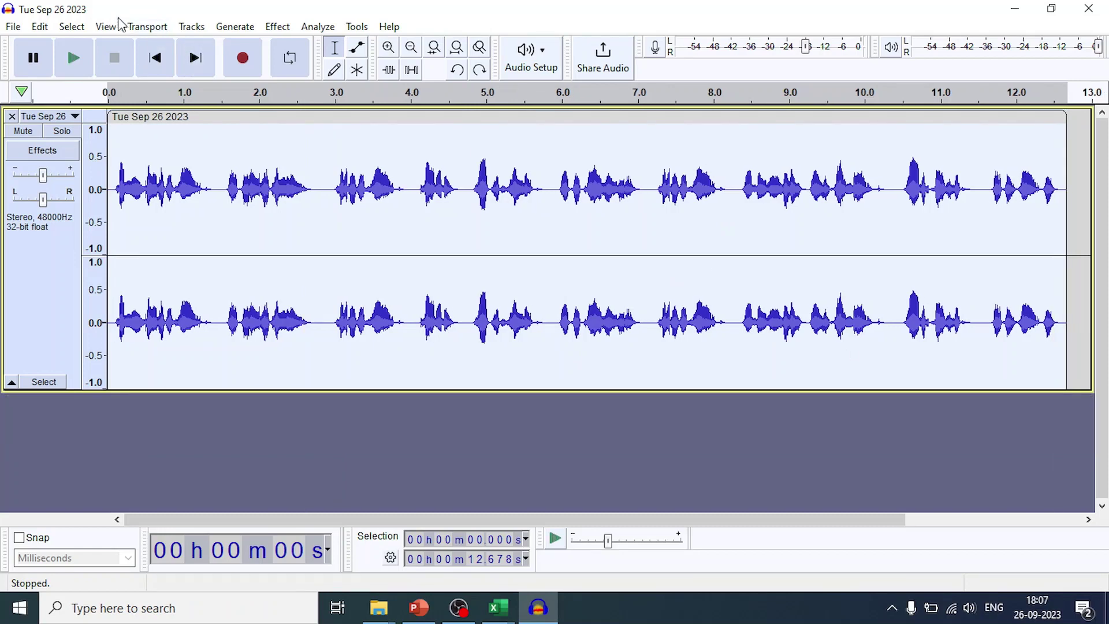
# Step: Label the sounds again with a minimum silence duration of 0.300 s, and play back the labelled recording
pyautogui.click(317, 27)
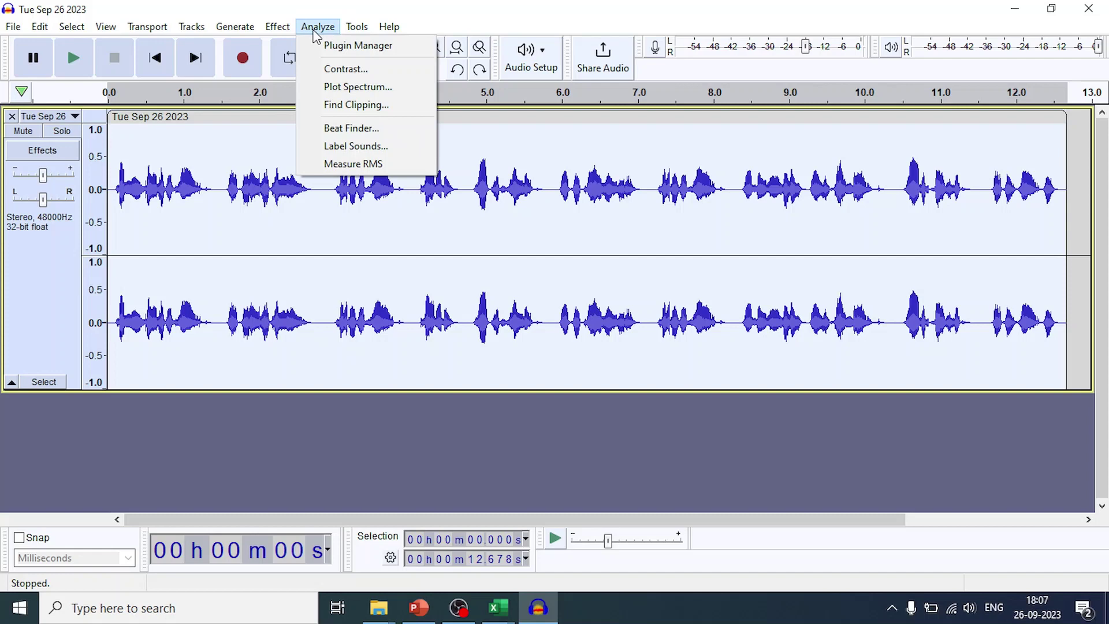
pyautogui.click(358, 145)
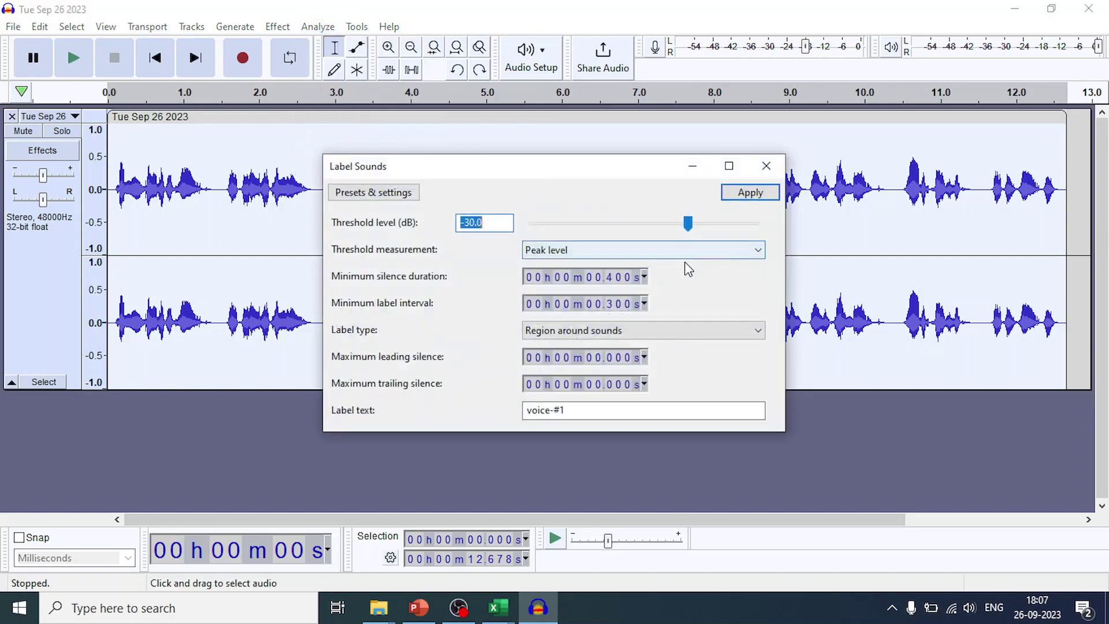
pyautogui.click(609, 278)
pyautogui.write('3')
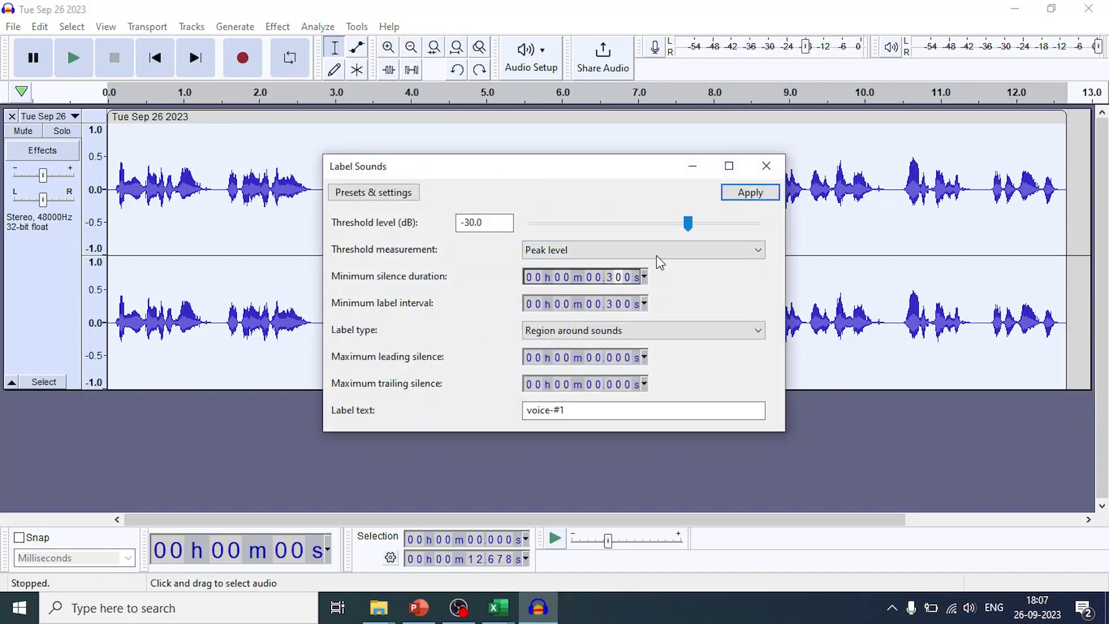
pyautogui.click(750, 193)
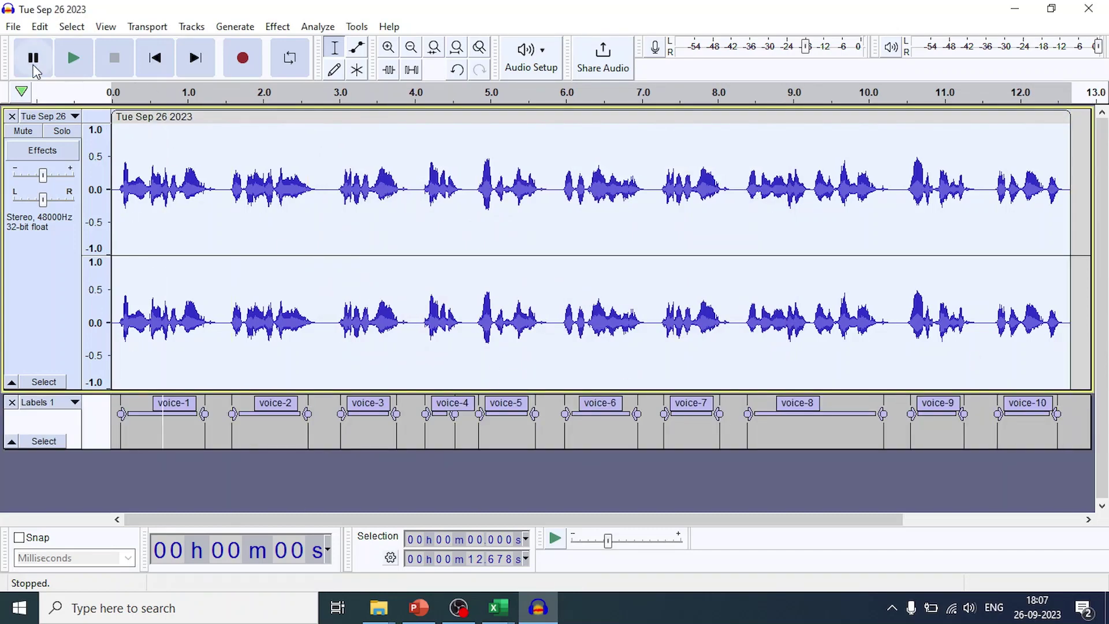
pyautogui.click(73, 57)
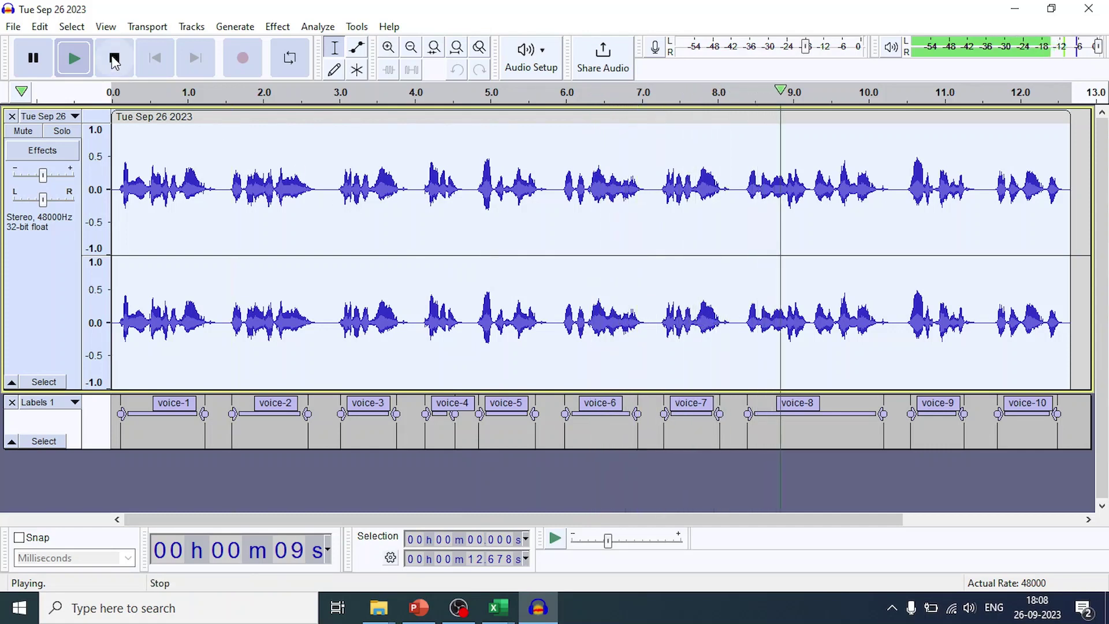
pyautogui.press('space')
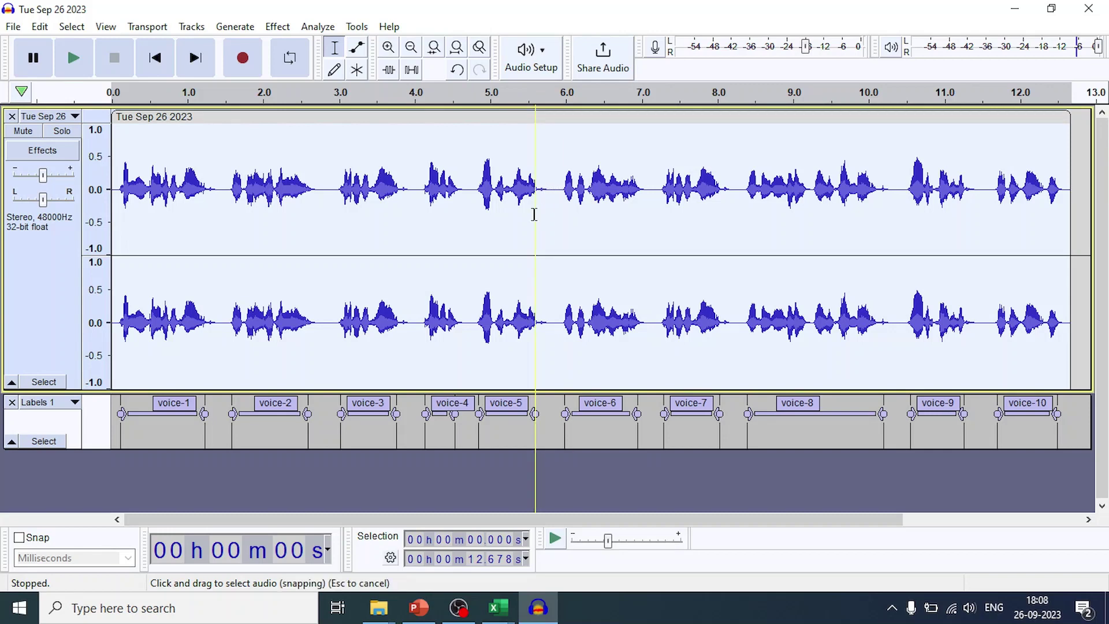
# Step: Set the file name prefix to voice for a multiple-file export of the labelled clips, and cancel the export
pyautogui.click(13, 27)
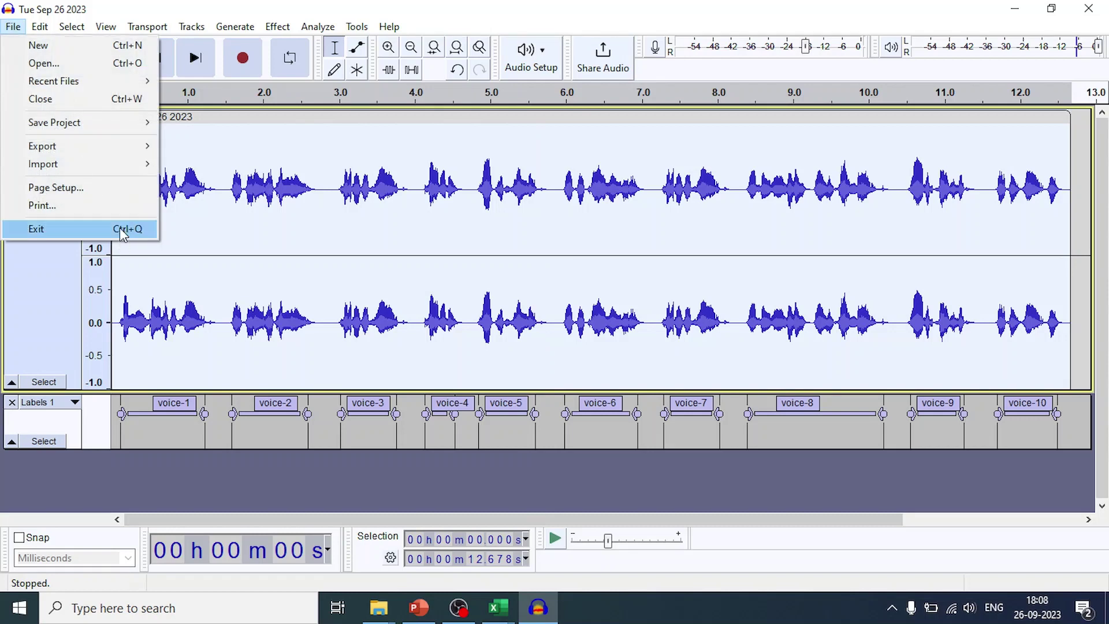
pyautogui.moveTo(103, 153)
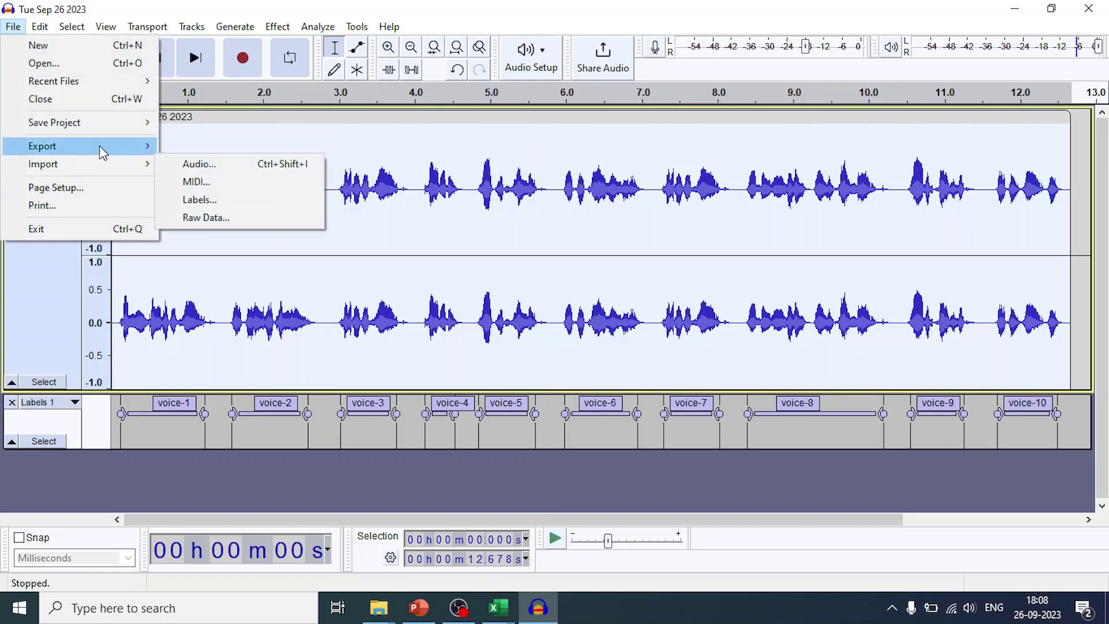
pyautogui.click(234, 253)
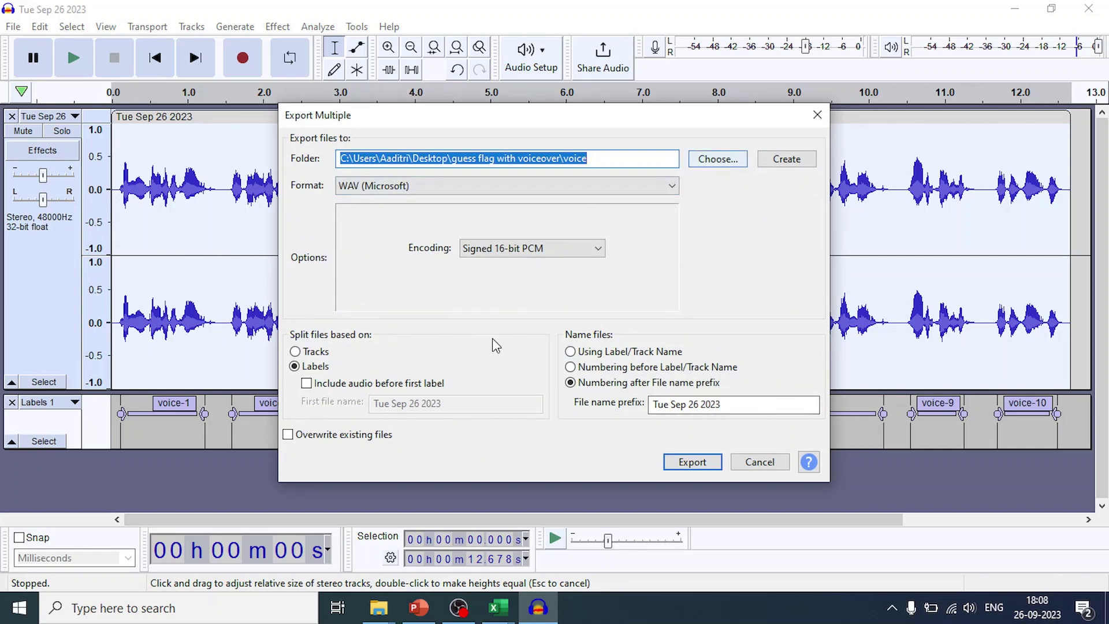
pyautogui.click(732, 411)
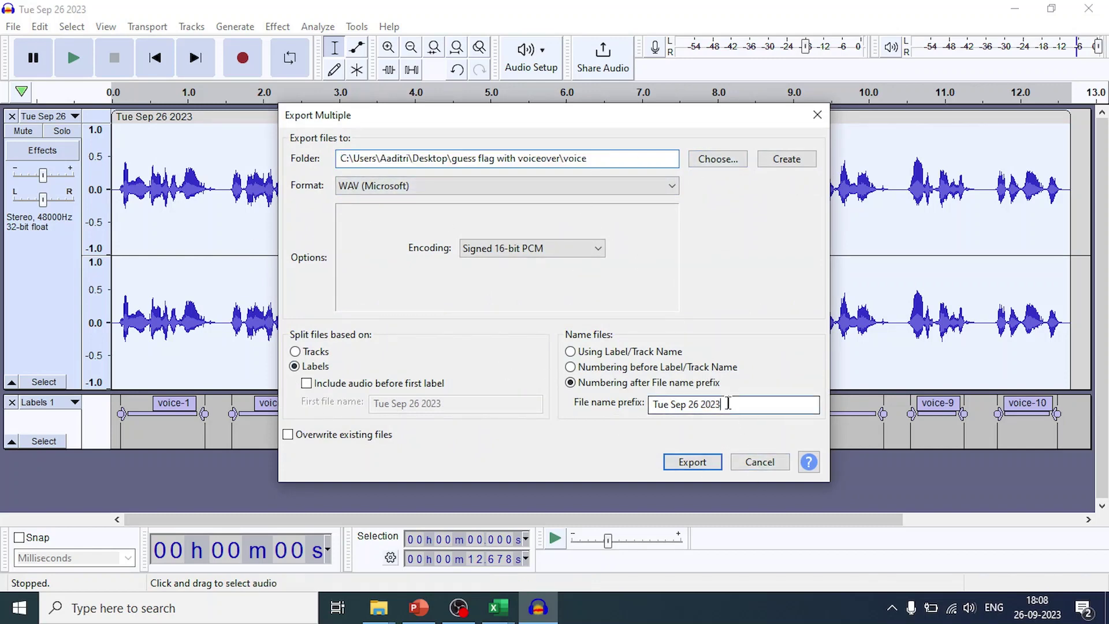
pyautogui.moveTo(732, 407); pyautogui.dragTo(610, 406)
pyautogui.write('voice')
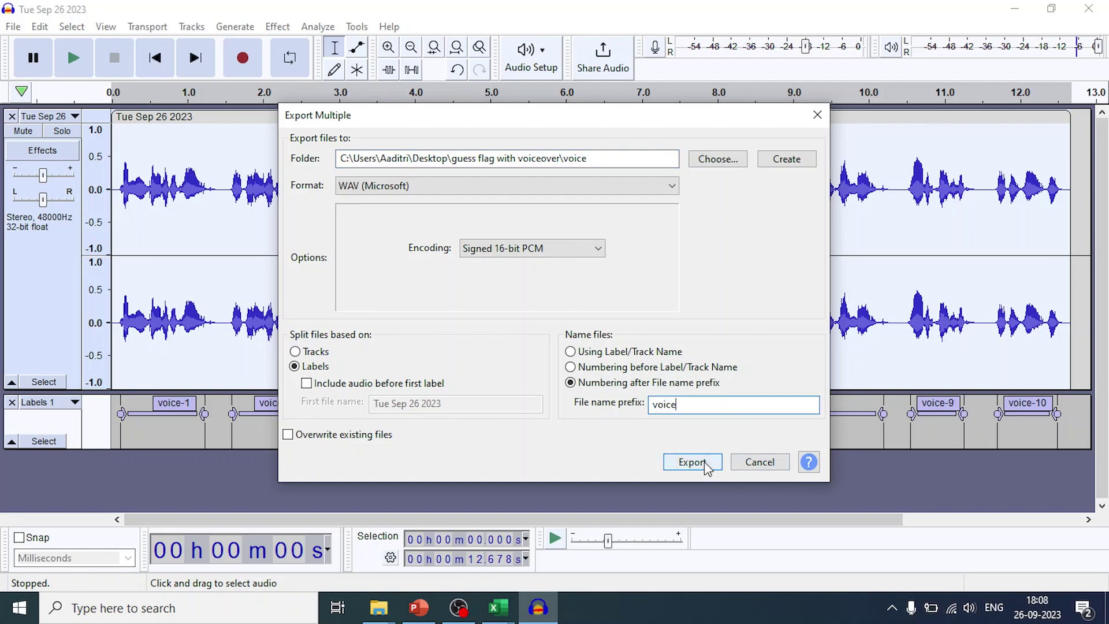
pyautogui.click(763, 462)
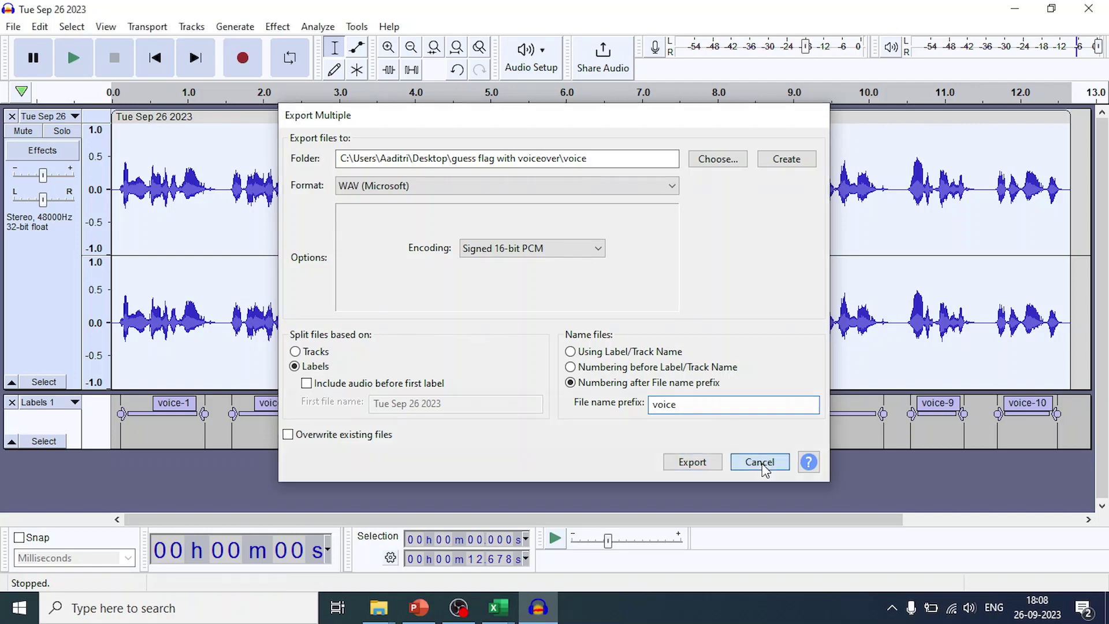
# Step: Close the Tue Sep 26 2023 audio project without saving it
pyautogui.click(1088, 8)
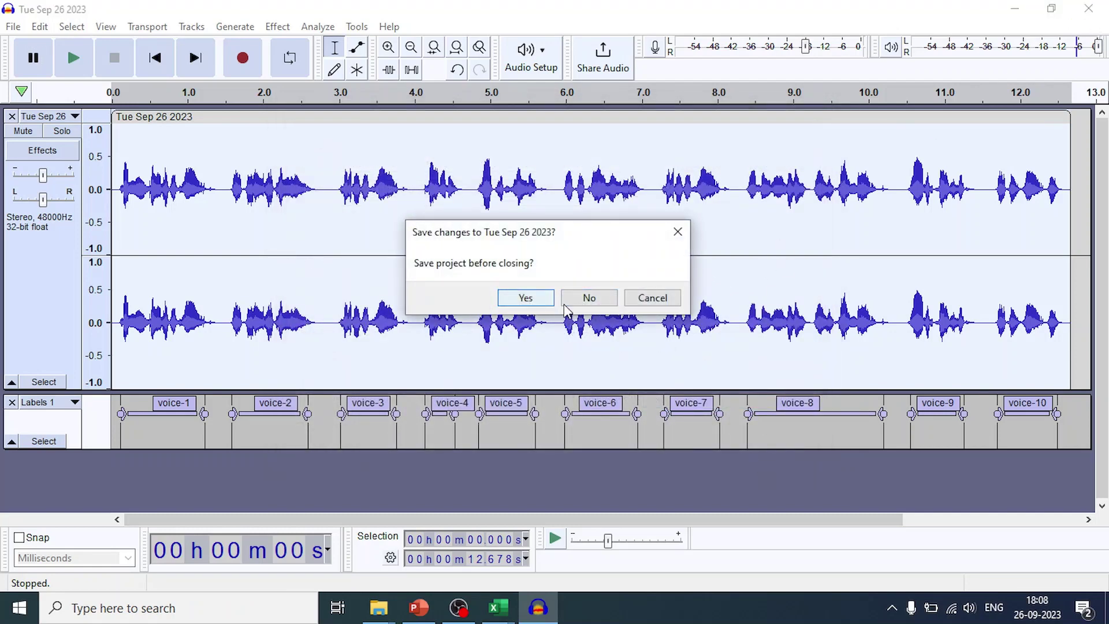
pyautogui.click(588, 300)
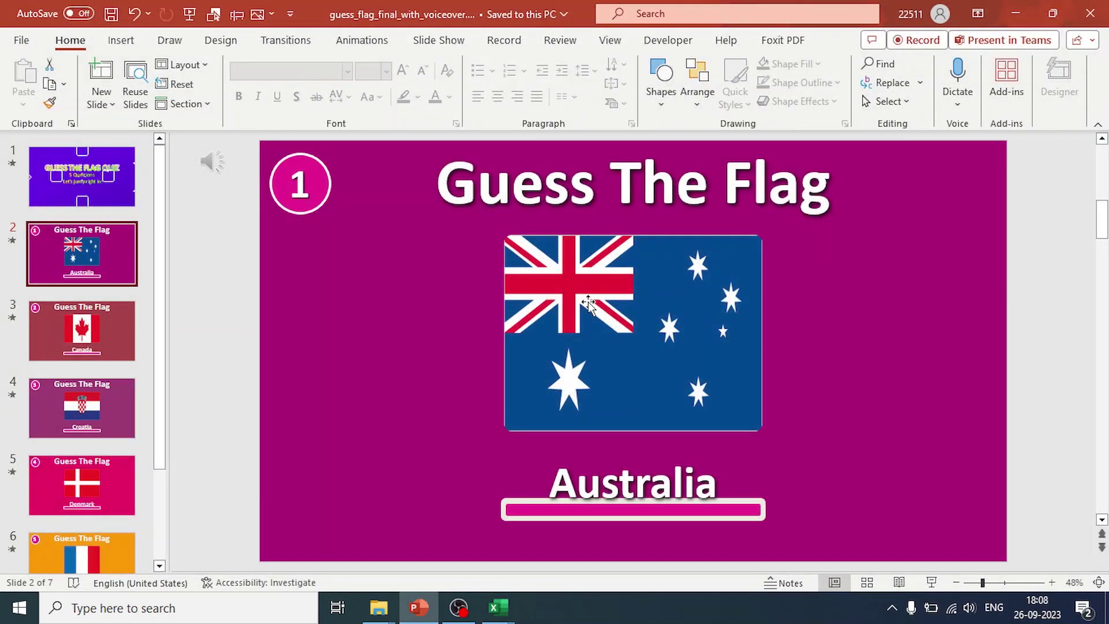